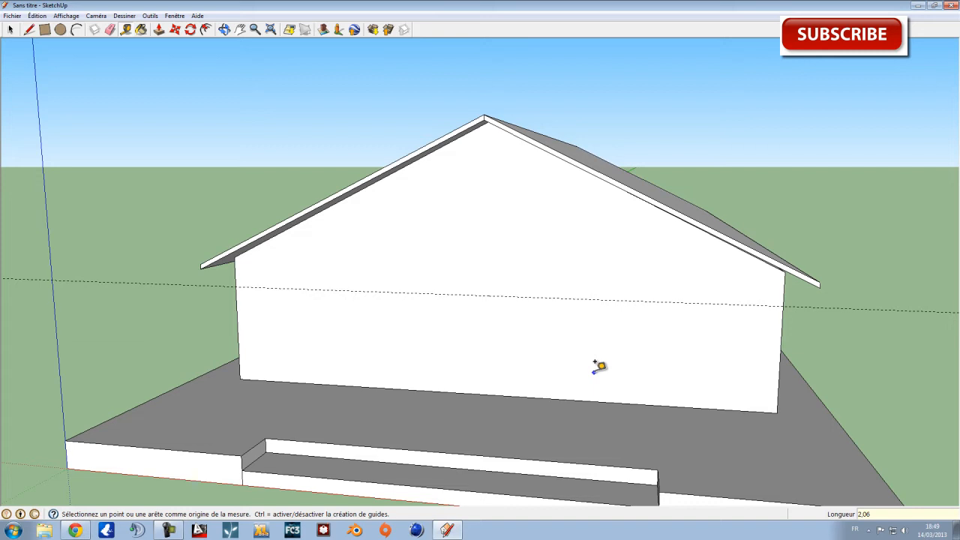
Step: Place a vertical guide on the gable wall, parallel to its side edge and through the midpoint of its base edge
middle_drag(578, 343, 686, 387)
key(t)
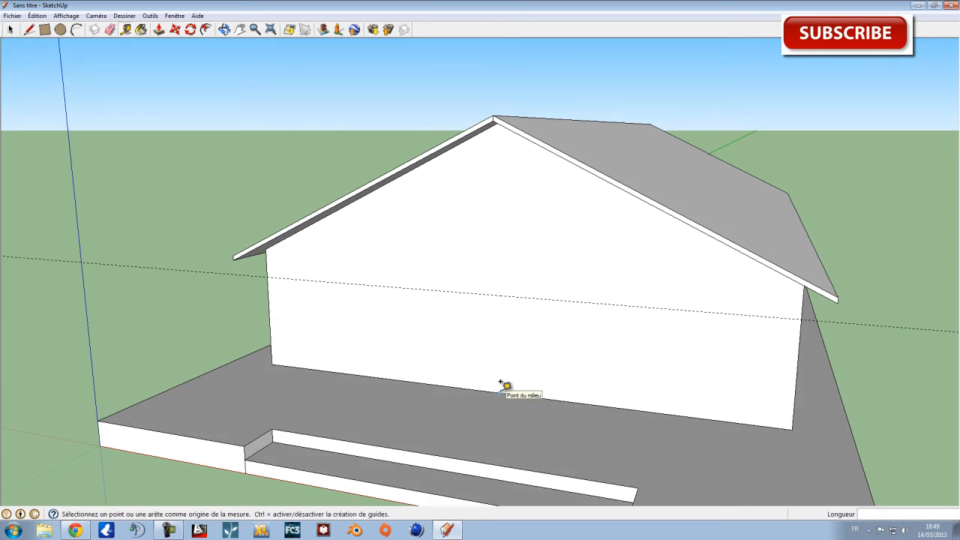
click(269, 319)
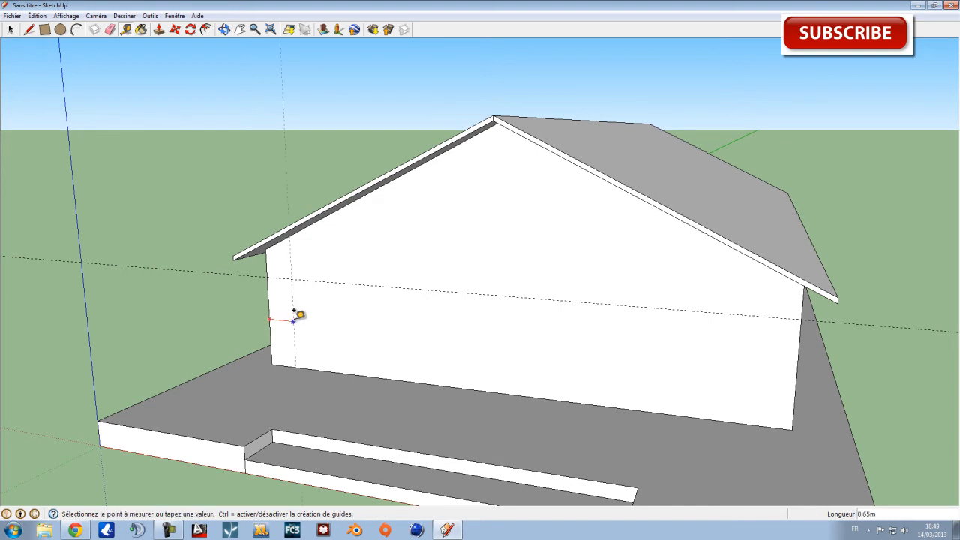
click(499, 391)
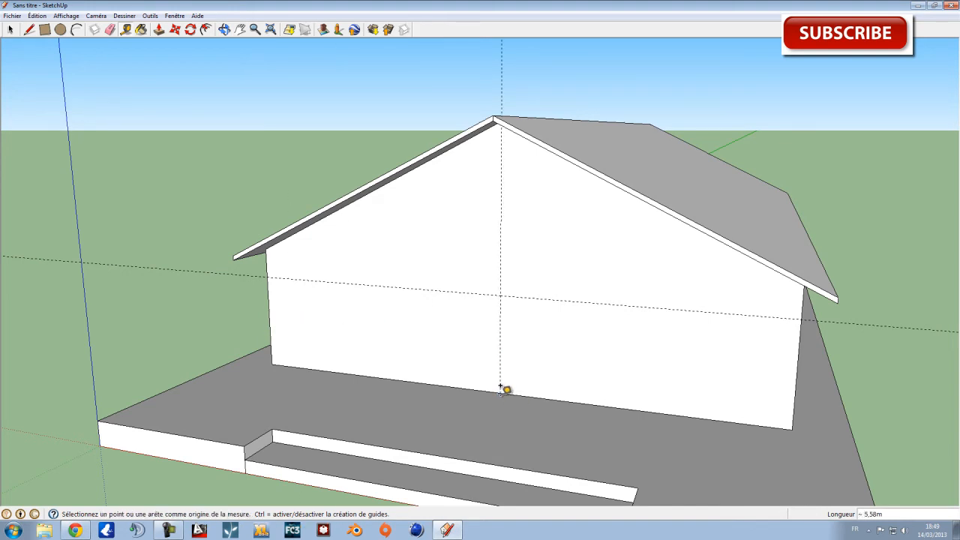
Step: Add two vertical guides on the gable wall, one 50 cm to each side of the centre guide
scroll(502, 321, up, 3)
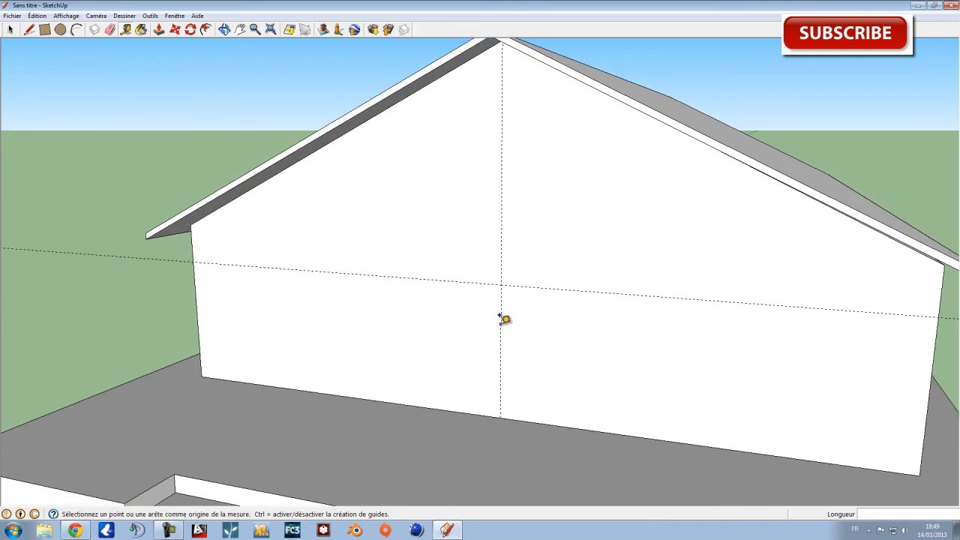
click(501, 324)
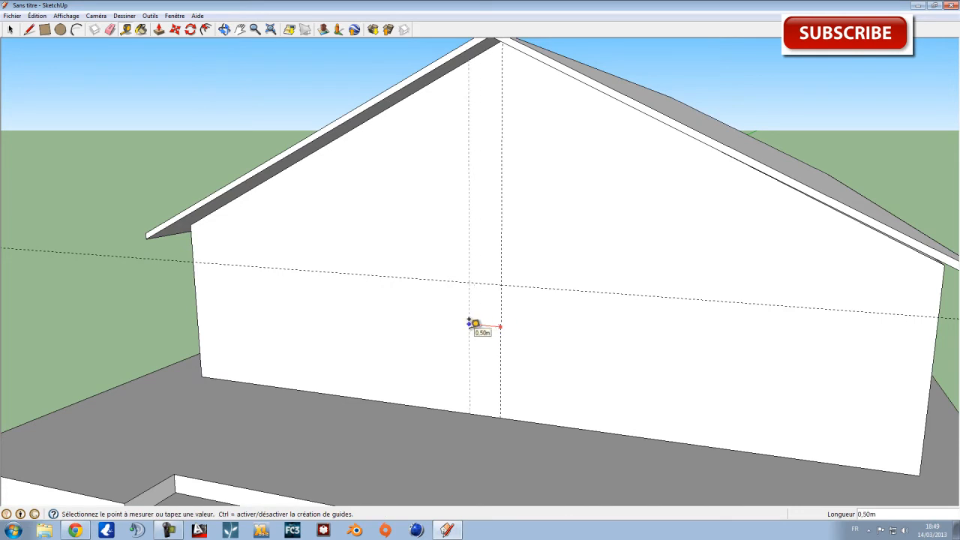
click(470, 322)
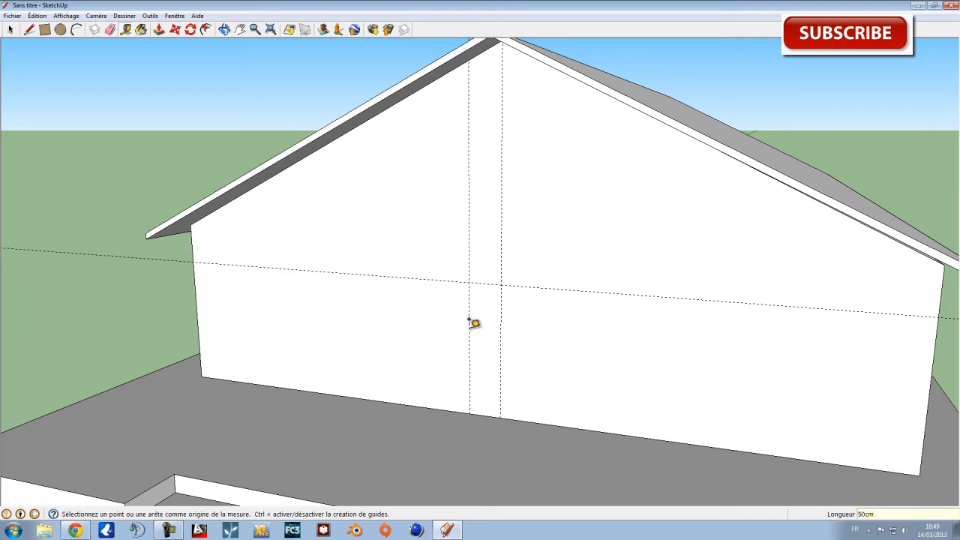
click(501, 322)
click(530, 313)
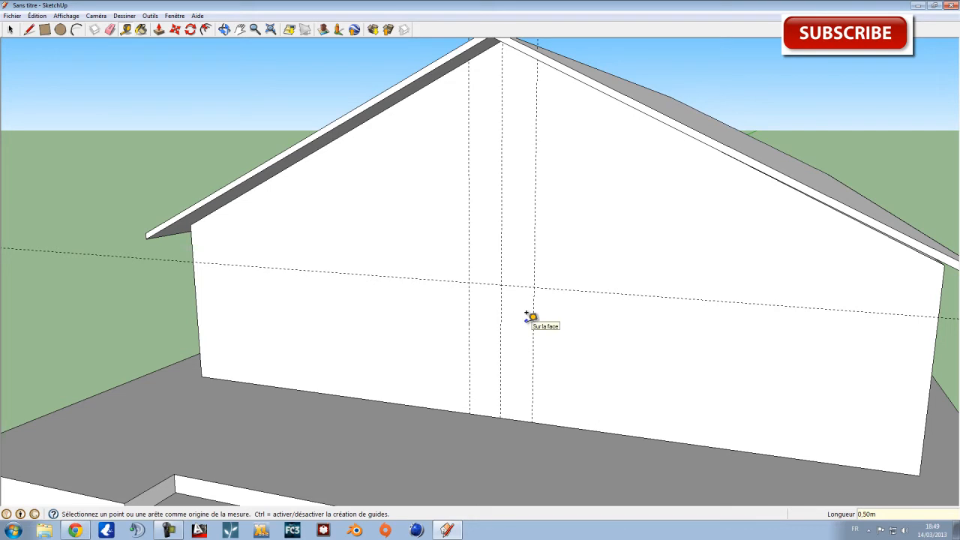
Step: Draw the door's two vertical sides along the outer guides, between the wall's base edge and the horizontal guide
middle_drag(628, 360, 688, 320)
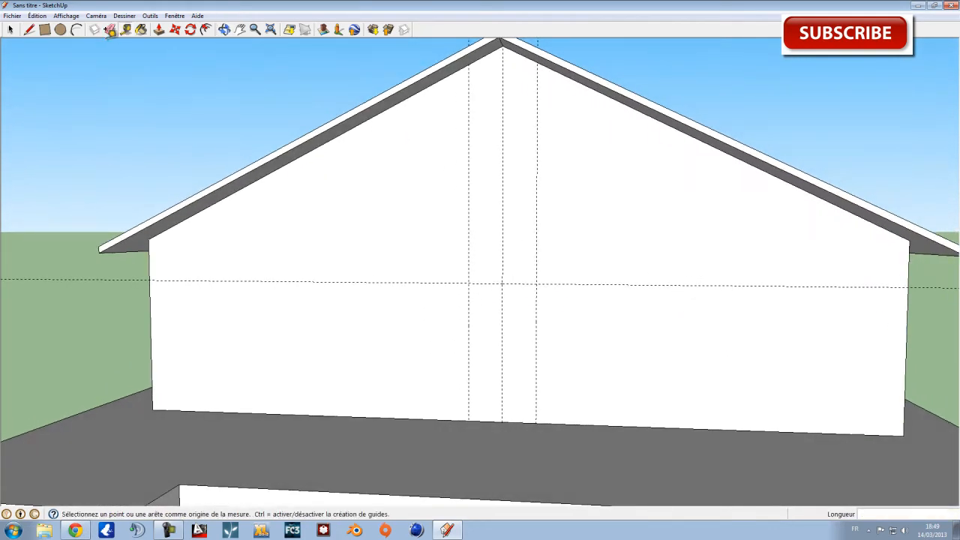
click(46, 31)
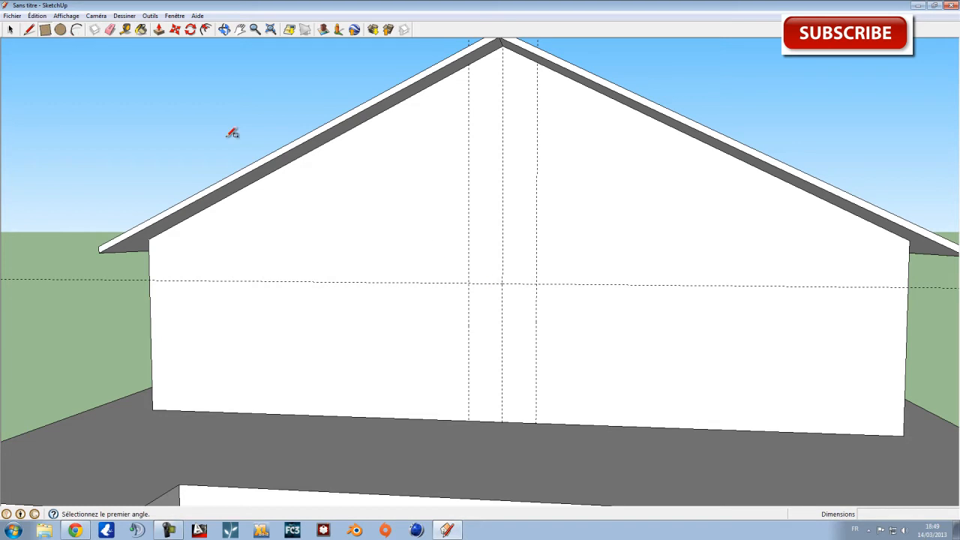
click(30, 30)
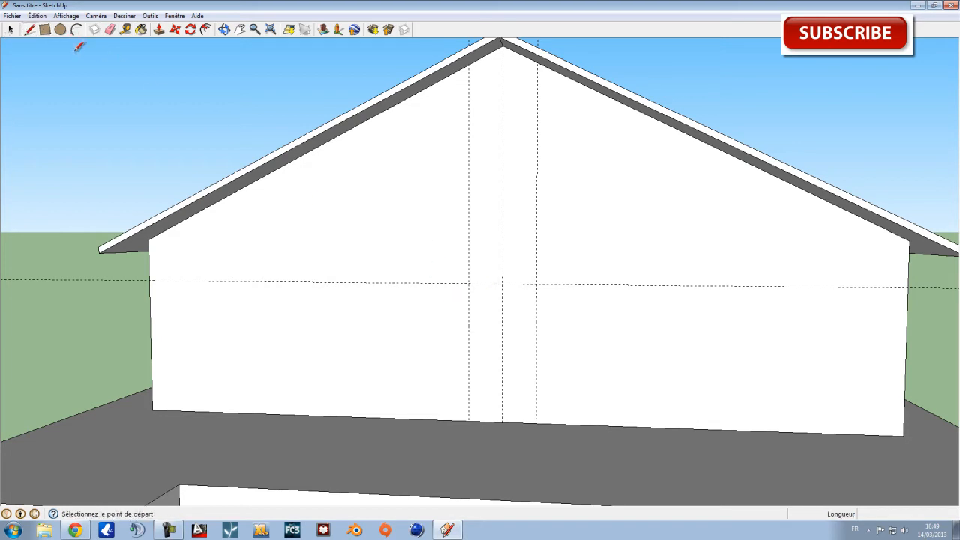
click(468, 421)
click(468, 283)
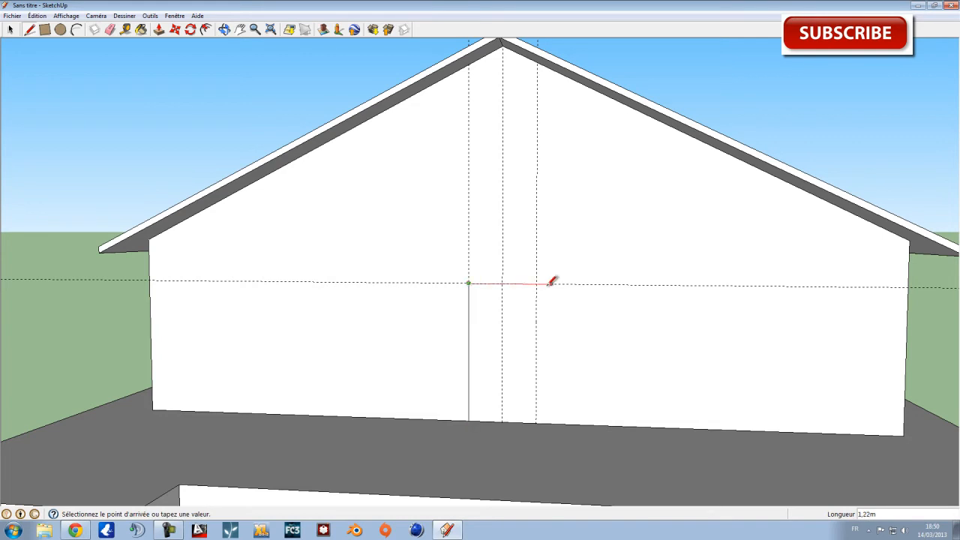
click(533, 283)
key(Escape)
click(535, 283)
click(535, 422)
middle_drag(535, 421, 529, 392)
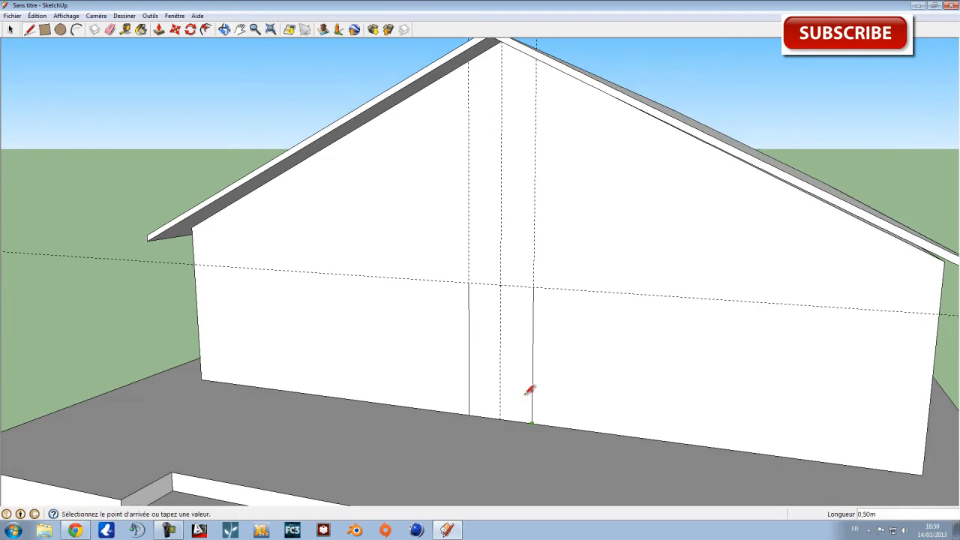
click(471, 414)
Step: Delete the centre vertical guide between the two door sides
scroll(480, 288, up, 3)
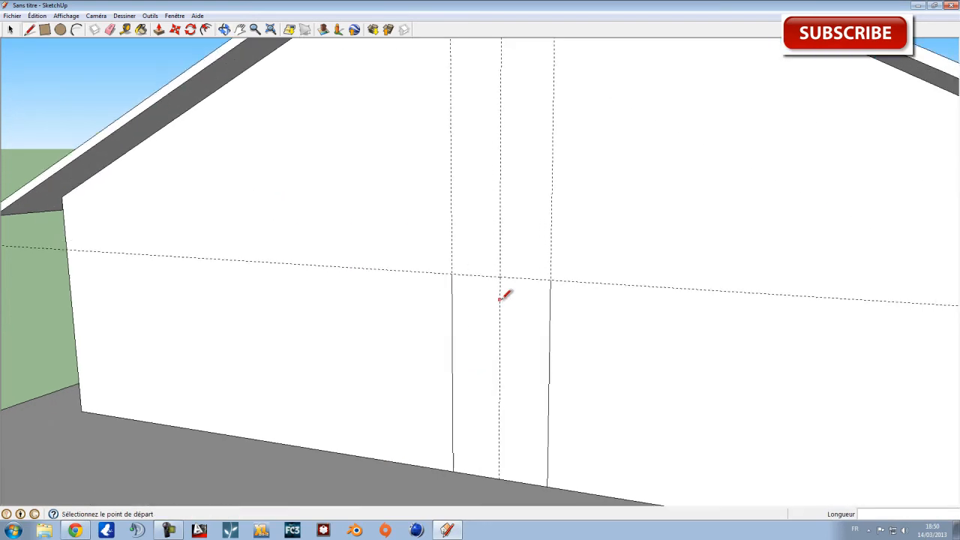
scroll(454, 283, down, 5)
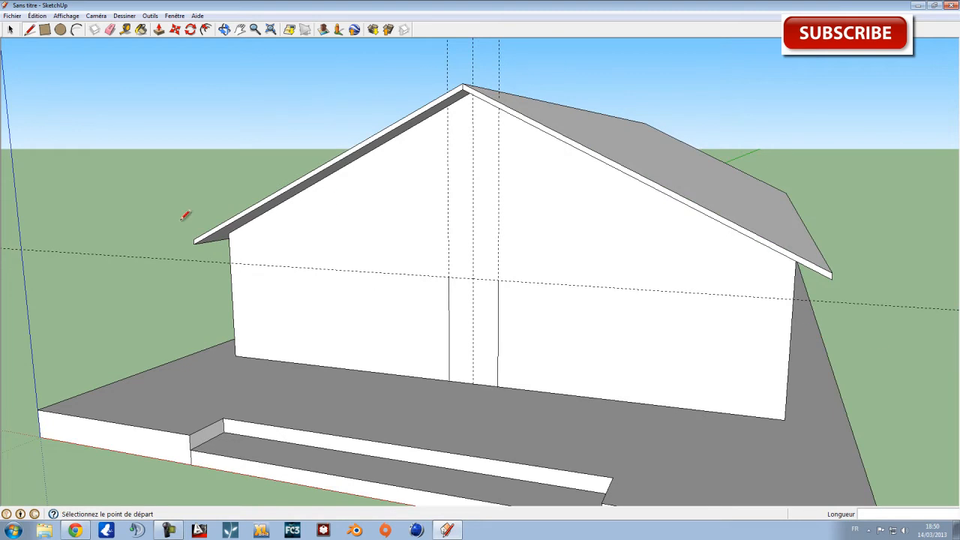
click(12, 29)
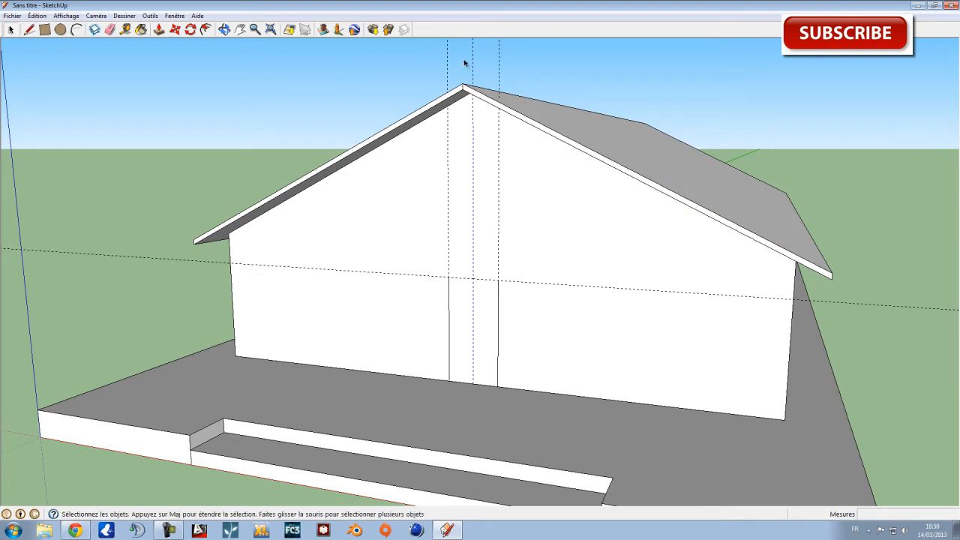
drag(471, 68, 484, 80)
Step: Draw a semicircular arc with a 0.50 m bulge joining the upper ends of the two door sides
scroll(479, 262, up, 3)
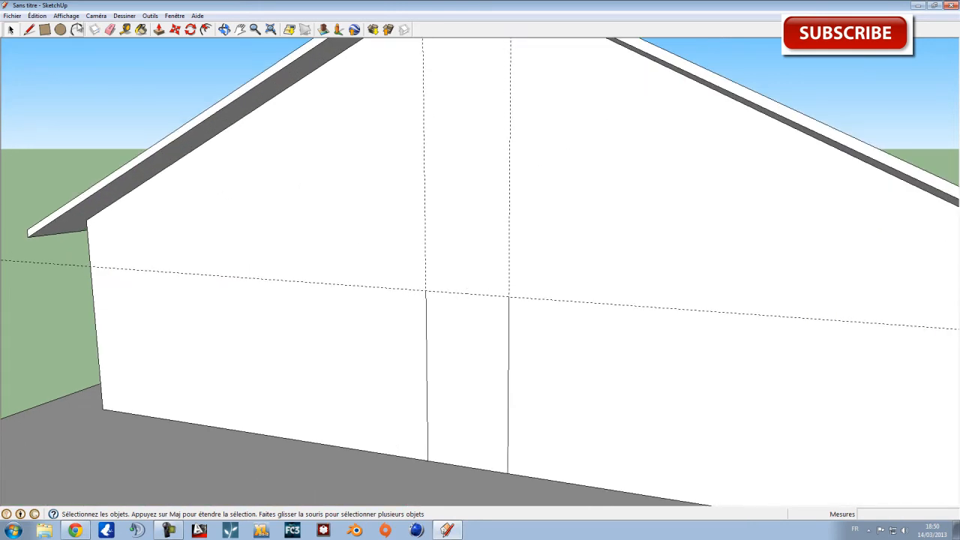
click(77, 29)
click(426, 291)
click(508, 297)
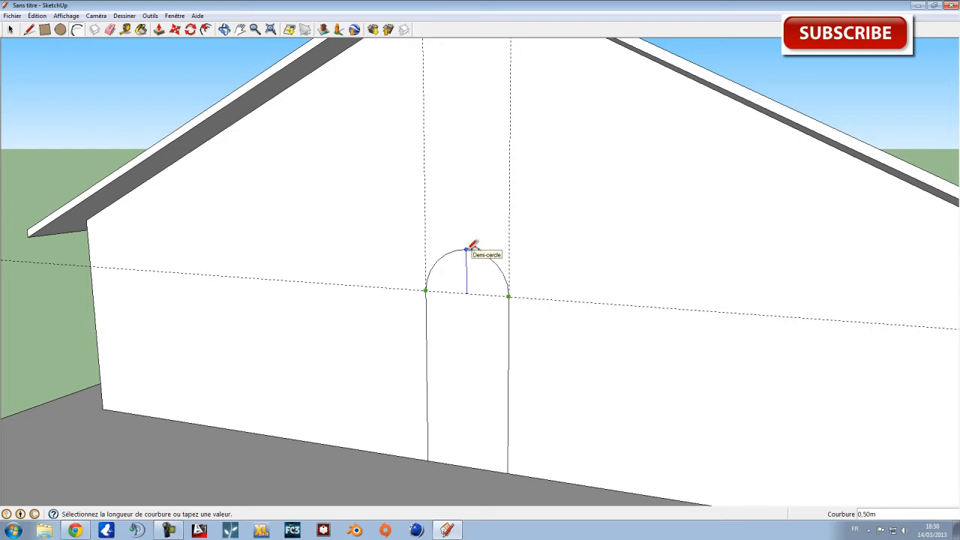
click(473, 247)
Step: Delete the horizontal guide and the two remaining vertical guides around the door
scroll(509, 302, down, 5)
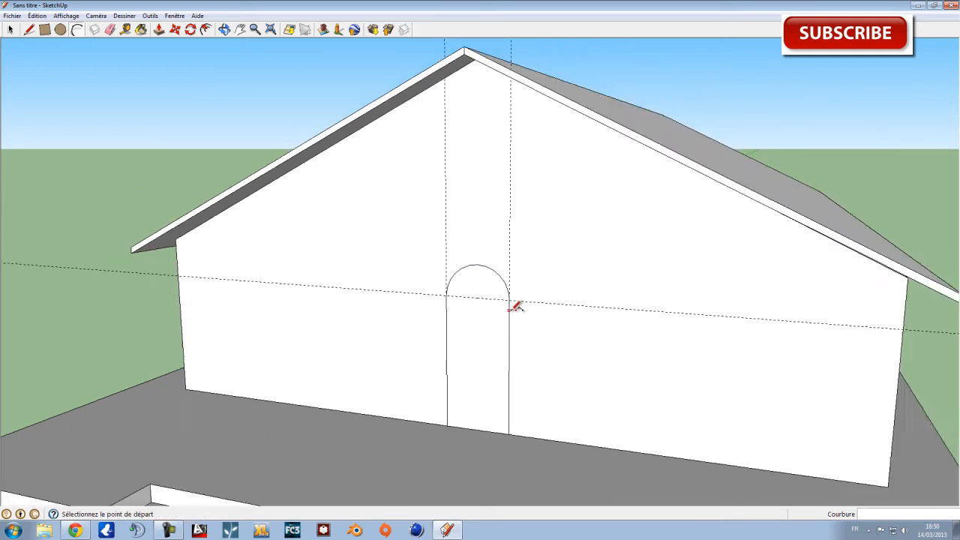
scroll(567, 291, down, 2)
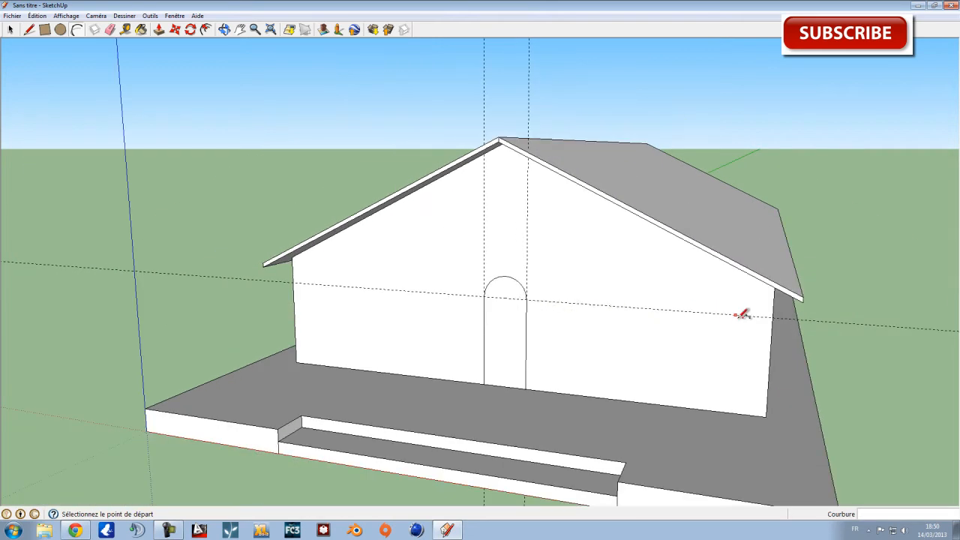
middle_drag(729, 308, 625, 307)
click(10, 30)
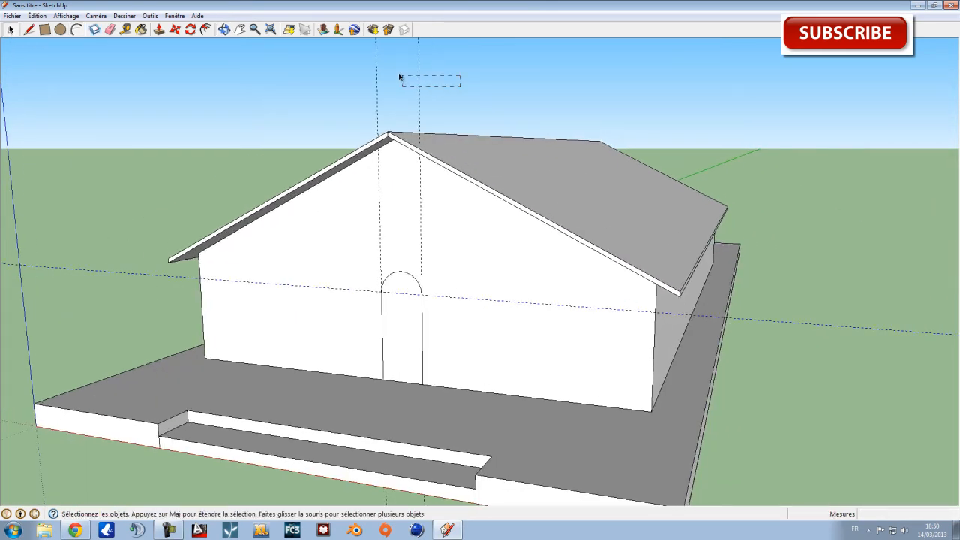
key(Delete)
Step: Offset the arched door outline outward to form a narrow frame around the door
scroll(385, 333, up, 2)
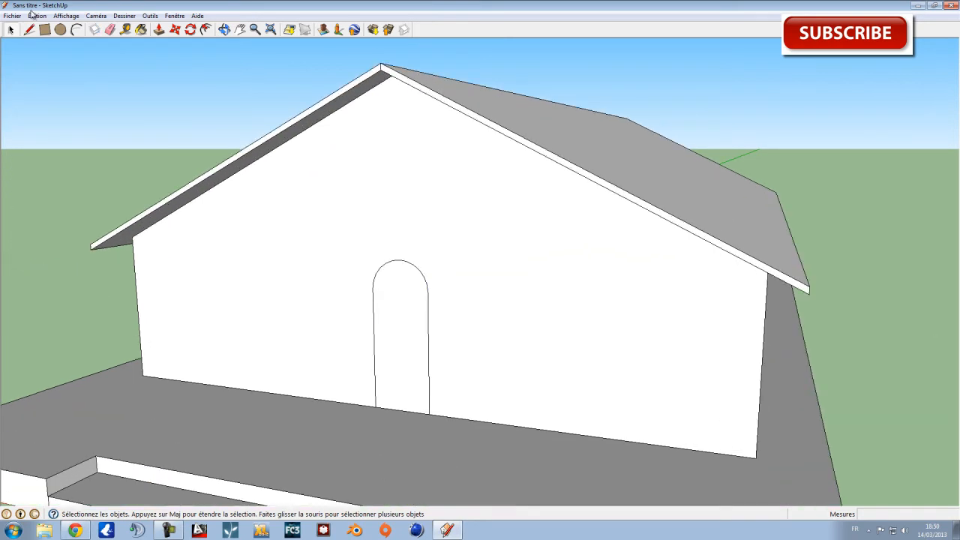
click(205, 30)
scroll(405, 293, up, 2)
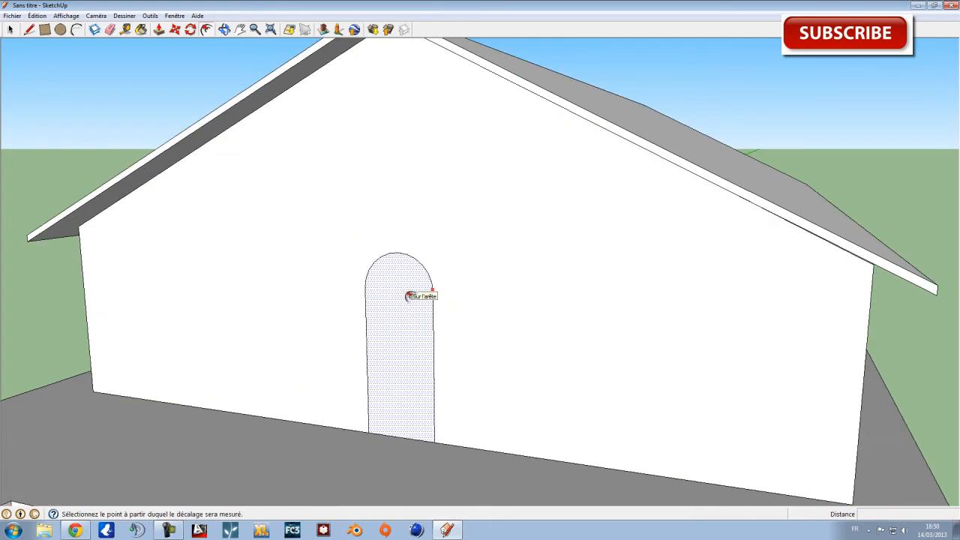
click(418, 298)
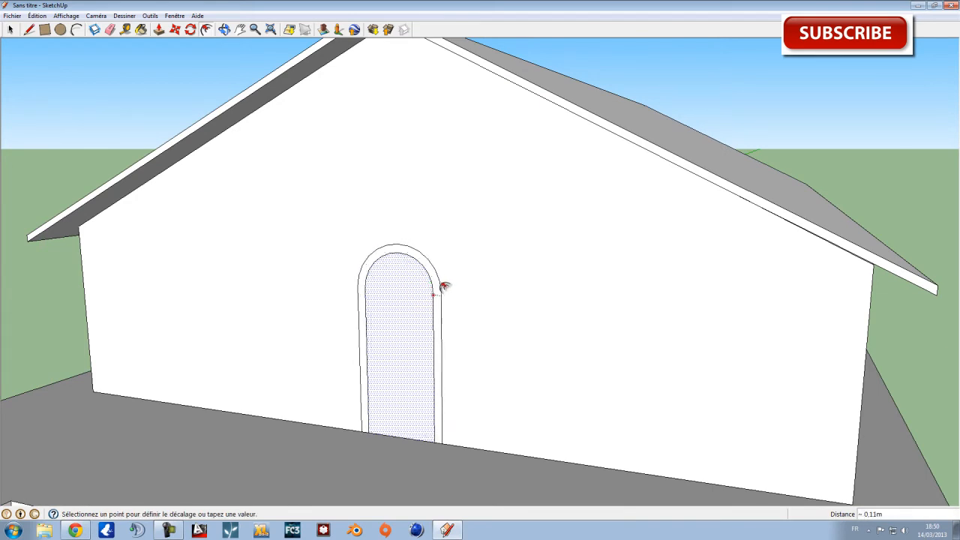
click(441, 289)
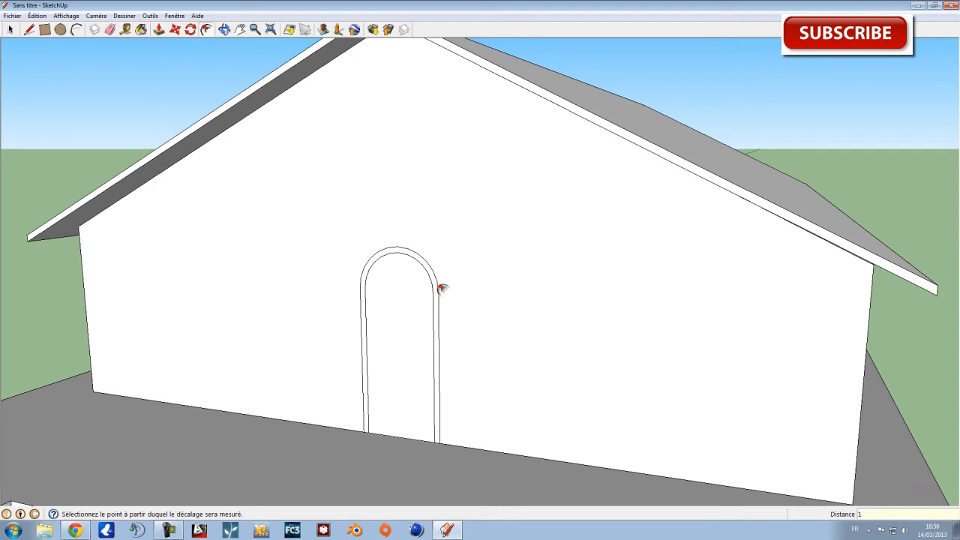
key(Return)
Step: Push/Pull the arched door frame face 10 cm outward from the gable wall
middle_drag(500, 320, 467, 350)
mouse_move(431, 322)
middle_down()
mouse_move(425, 354)
mouse_move(453, 352)
mouse_move(419, 322)
middle_up()
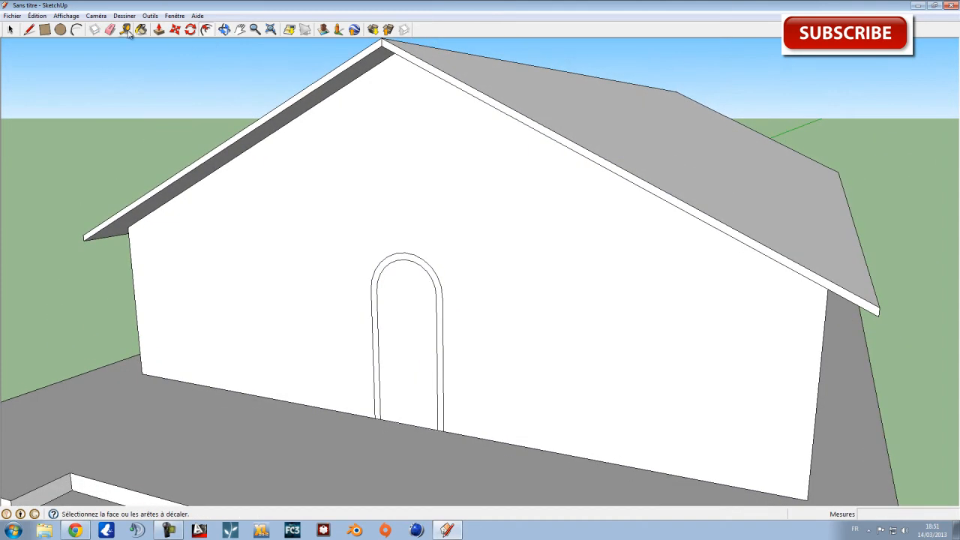
click(159, 30)
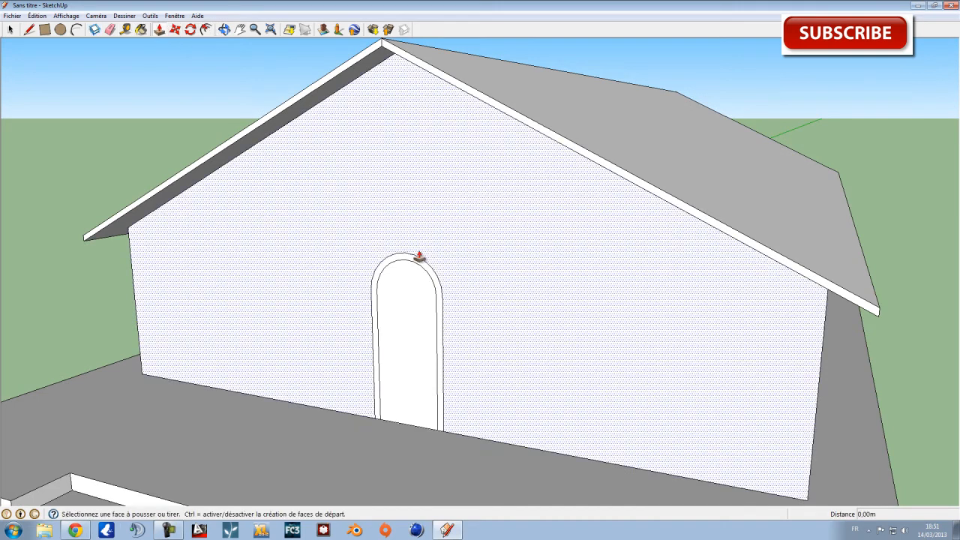
scroll(432, 274, up, 3)
drag(431, 275, 424, 275)
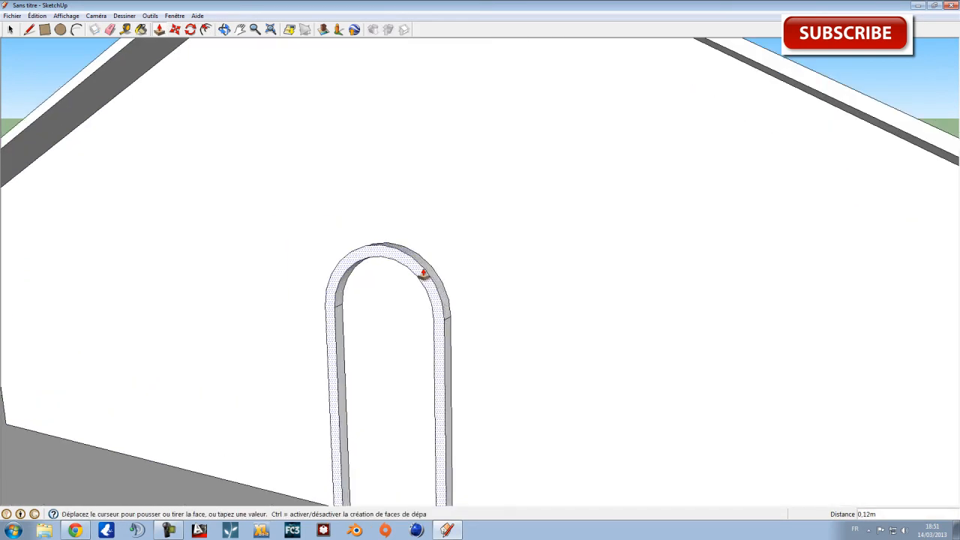
scroll(423, 276, down, 2)
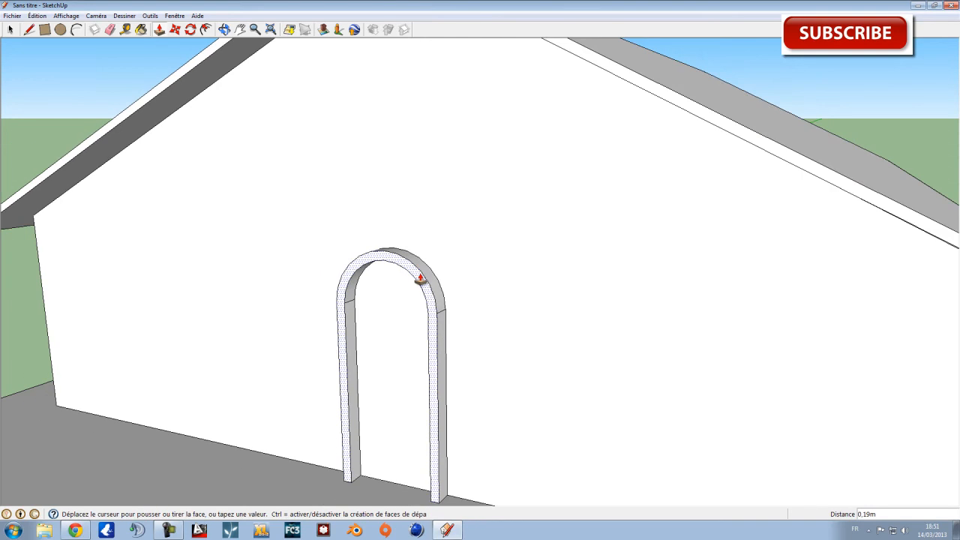
click(422, 278)
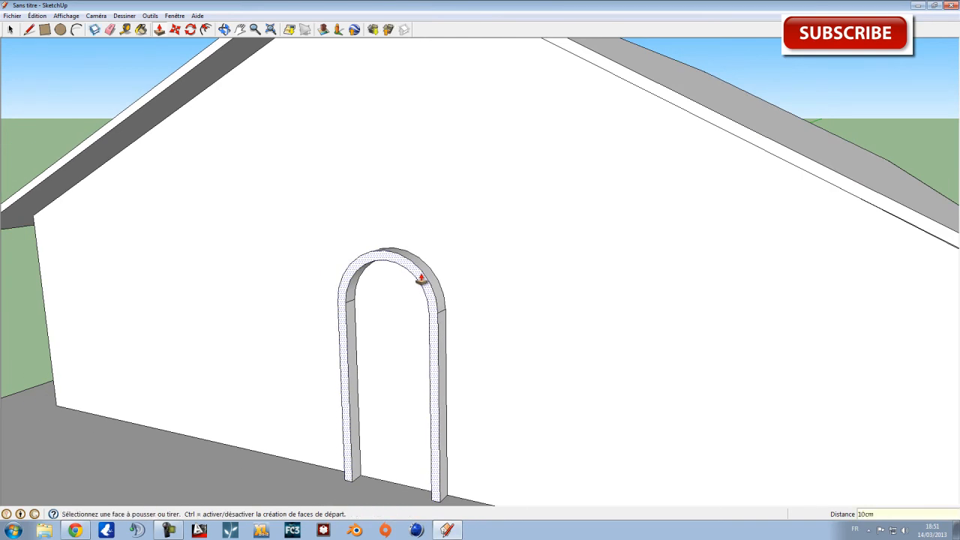
click(422, 278)
Step: Examine the front facade with its arched door frame from several angles and distances
middle_drag(422, 279, 507, 308)
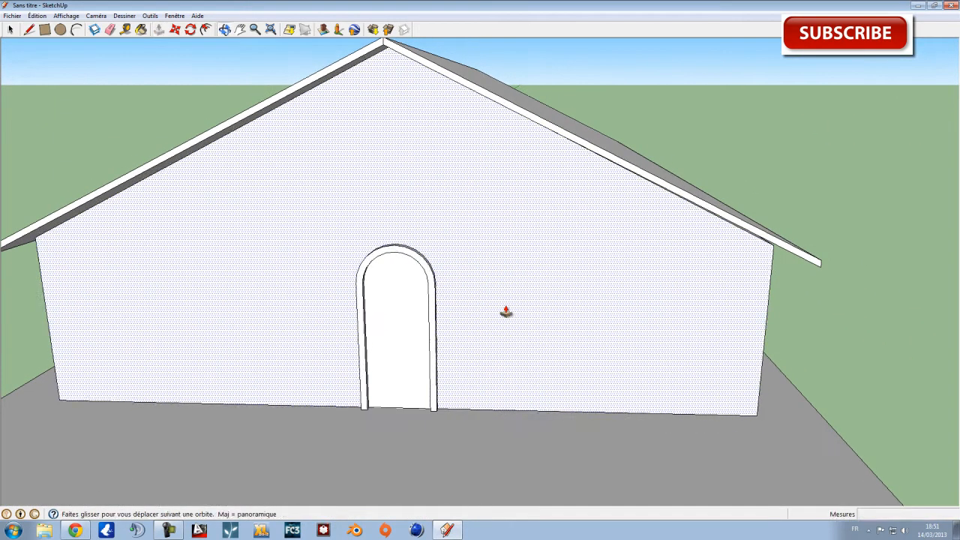
middle_drag(420, 332, 432, 315)
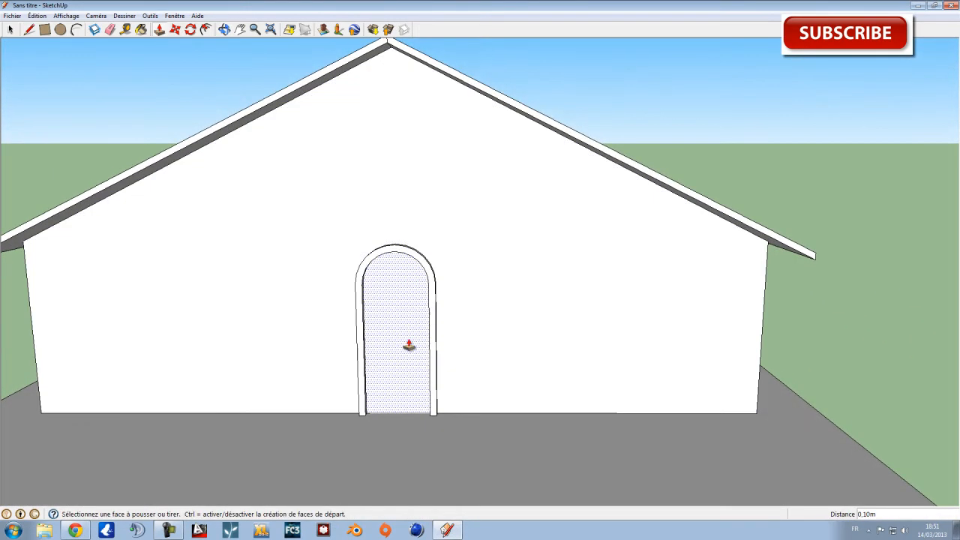
shift+middle_drag(381, 338, 523, 293)
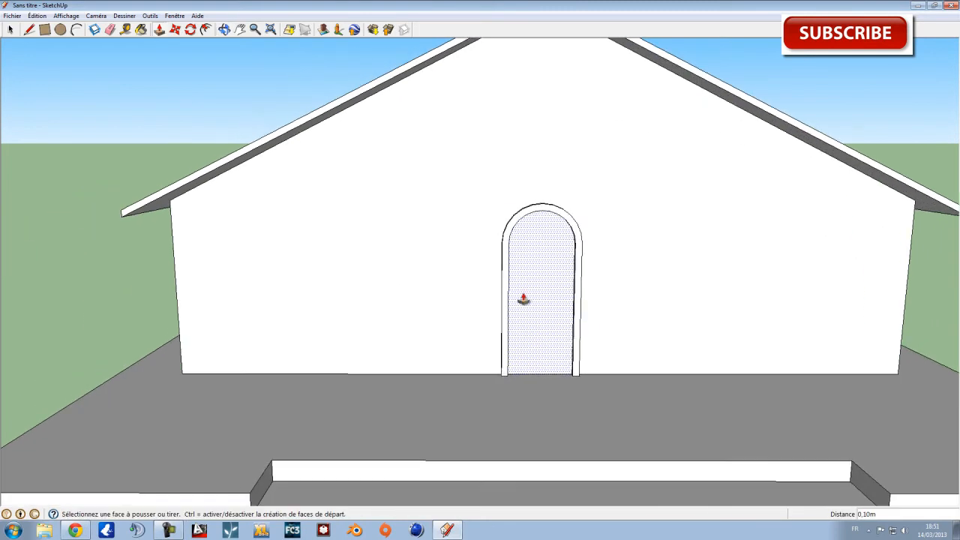
scroll(440, 227, down, 2)
middle_drag(447, 236, 443, 256)
scroll(387, 289, up, 2)
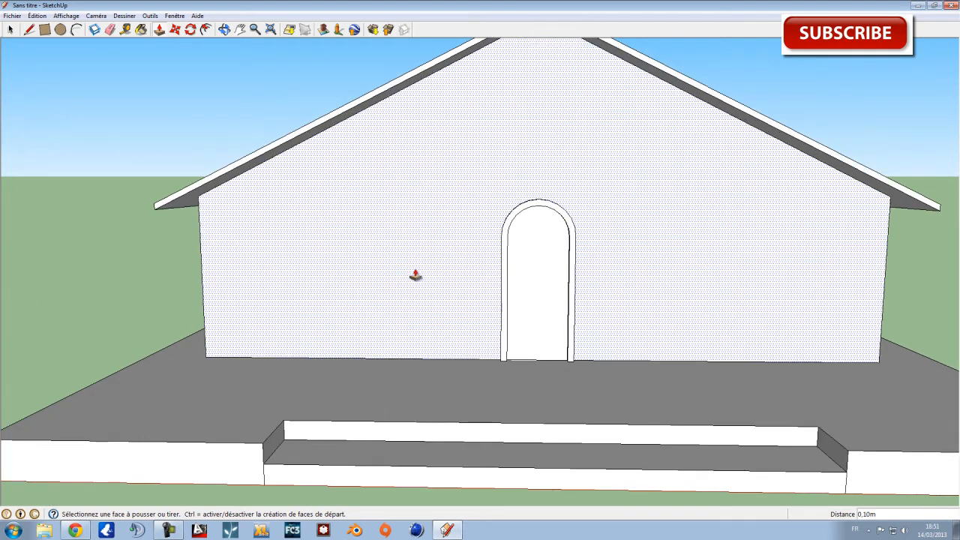
middle_drag(442, 285, 538, 257)
scroll(583, 279, down, 3)
scroll(672, 289, up, 3)
middle_drag(672, 289, 529, 283)
scroll(660, 289, down, 3)
Step: Place two horizontal guides across the gable wall, one 1 m above its base and another 1 m above that guide
click(126, 30)
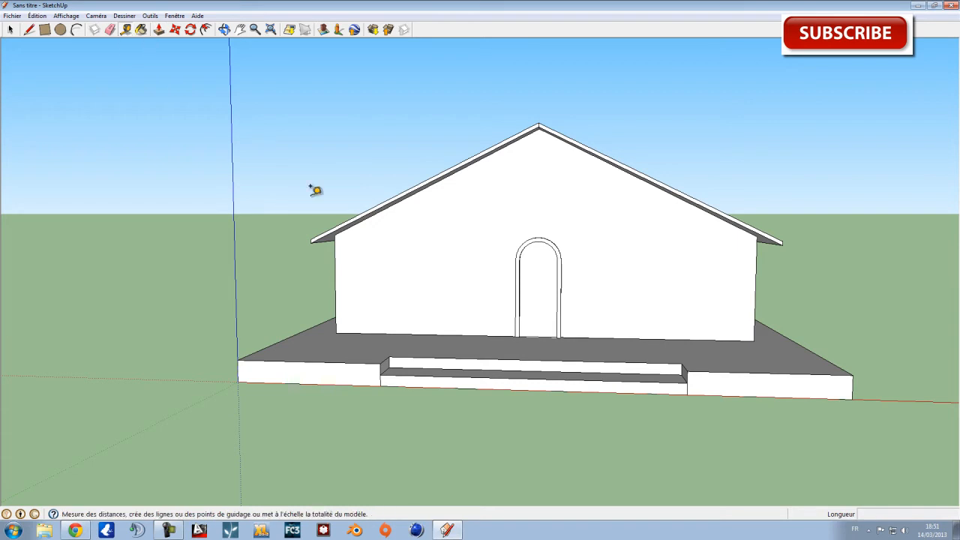
scroll(413, 341, up, 3)
click(409, 327)
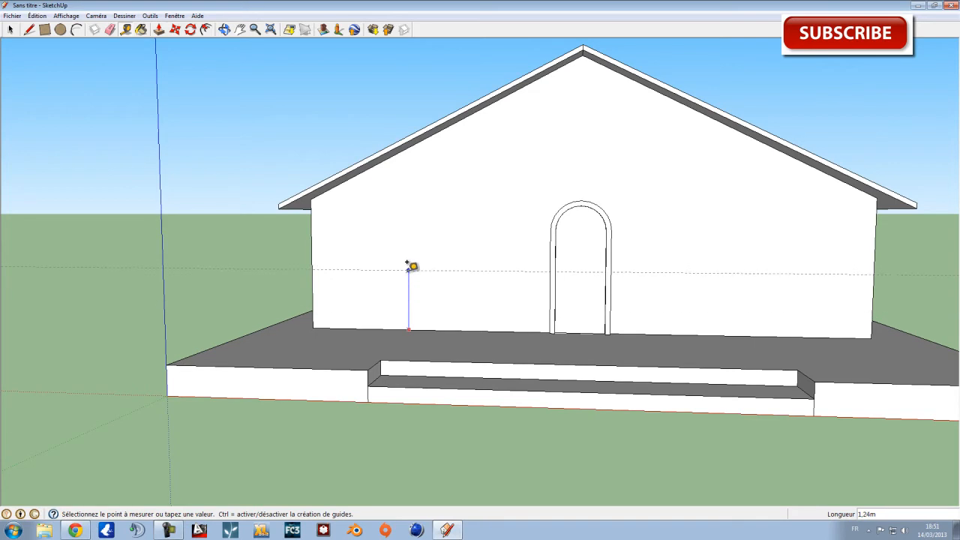
click(409, 283)
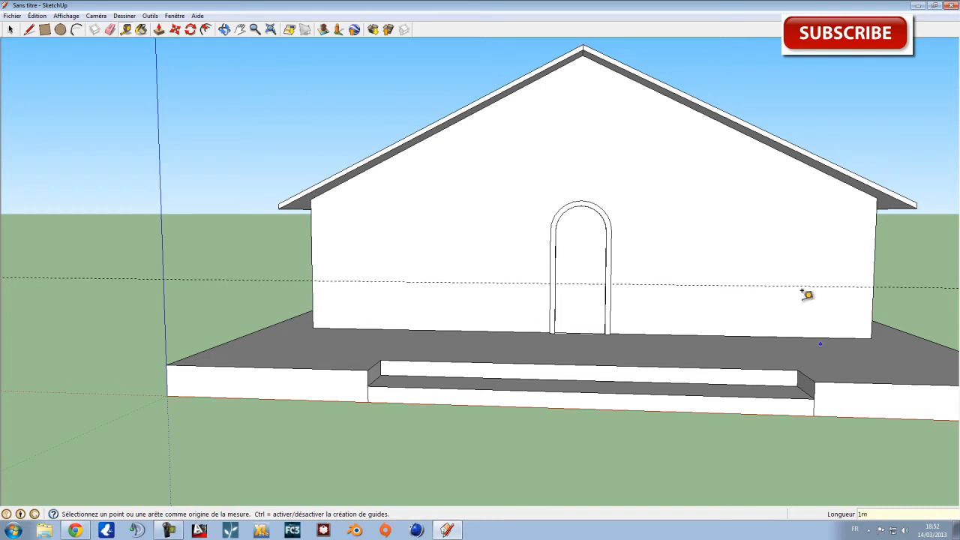
click(416, 281)
text(1)
key(Return)
Step: Place vertical guides 50 cm inside the gable wall's left edge and 50 cm to the left of the door frame
middle_drag(696, 281, 575, 292)
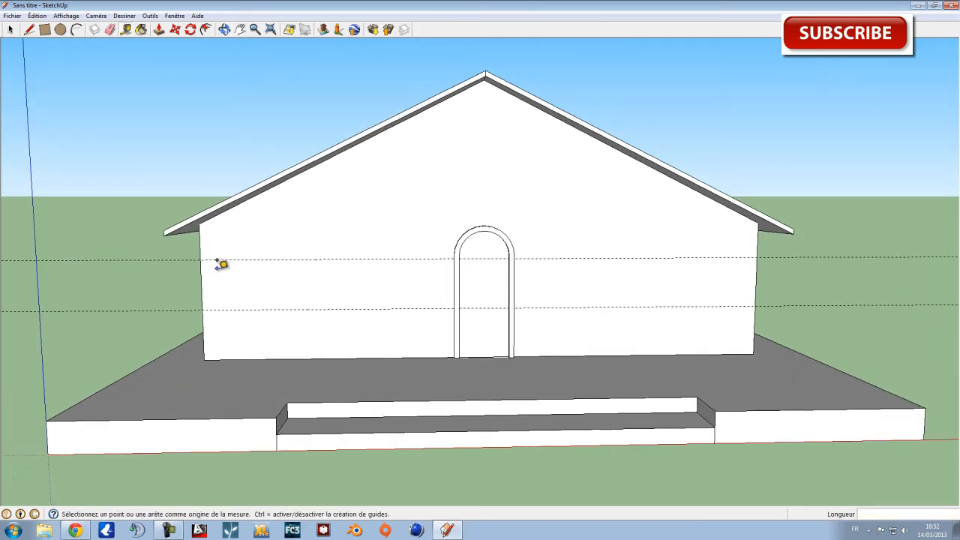
click(200, 278)
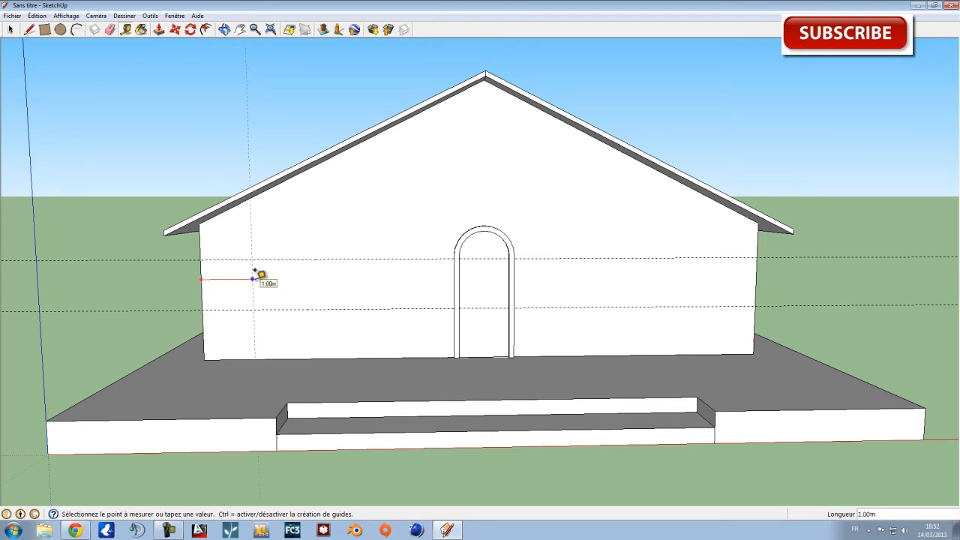
click(231, 277)
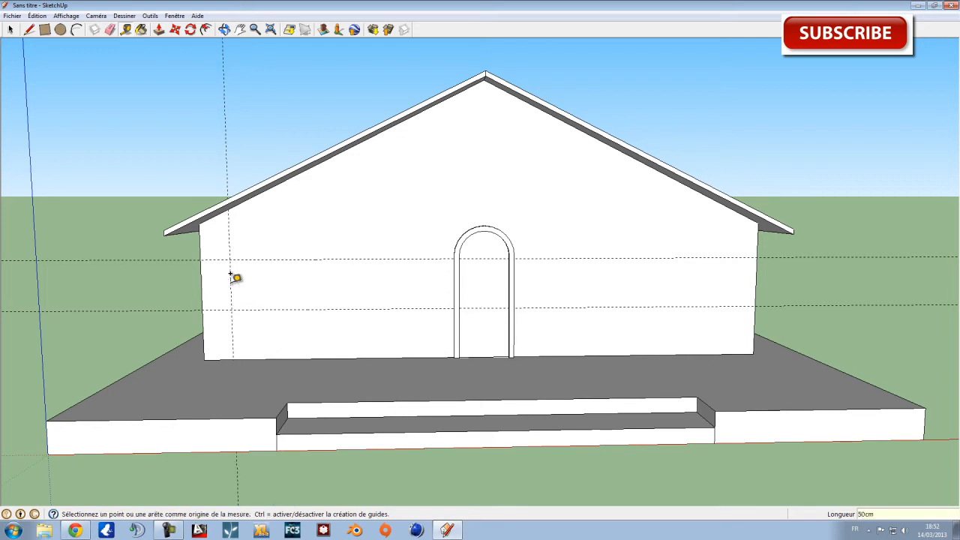
click(455, 272)
click(430, 273)
Step: Place vertical guides 50 cm to the right of the door frame and 50 cm inside the wall's right edge
click(513, 277)
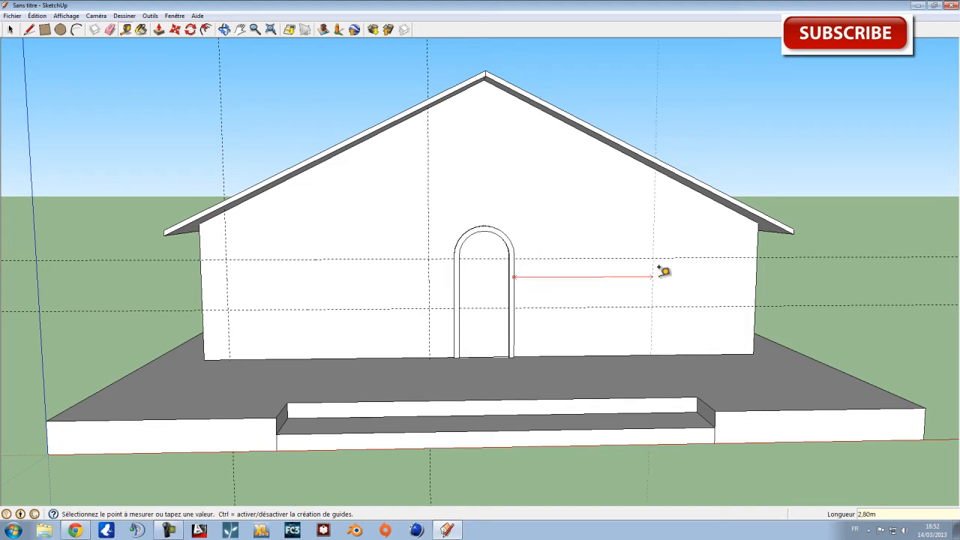
click(544, 274)
click(756, 272)
click(741, 268)
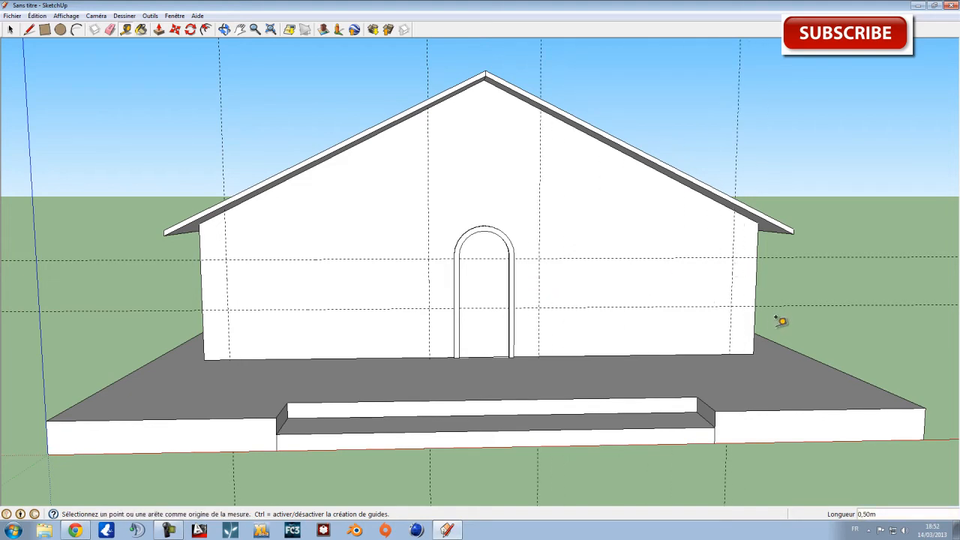
Step: Draw a window rectangle on the wall left of the door, snapped to the intersections of the horizontal and vertical guides
scroll(794, 318, down, 2)
scroll(795, 317, up, 3)
middle_drag(825, 315, 626, 317)
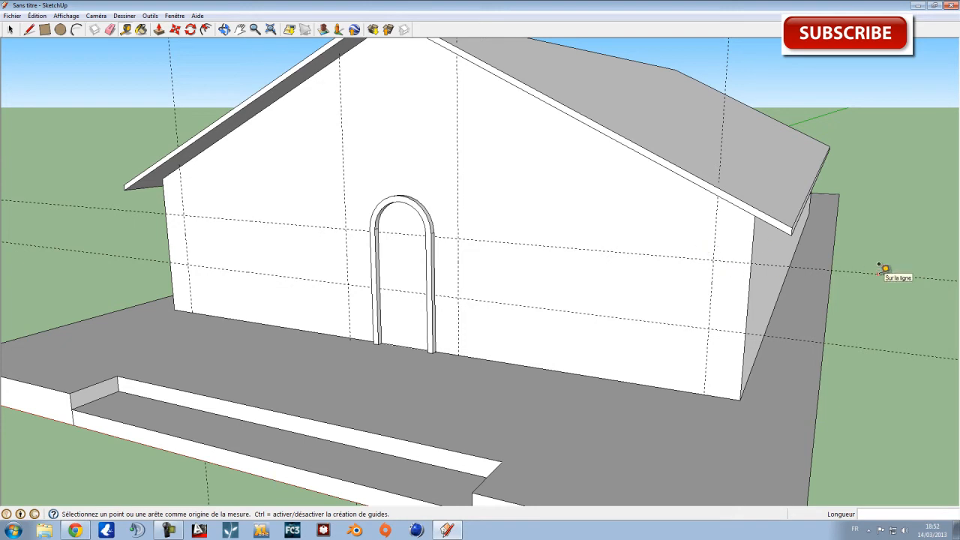
middle_drag(610, 278, 590, 288)
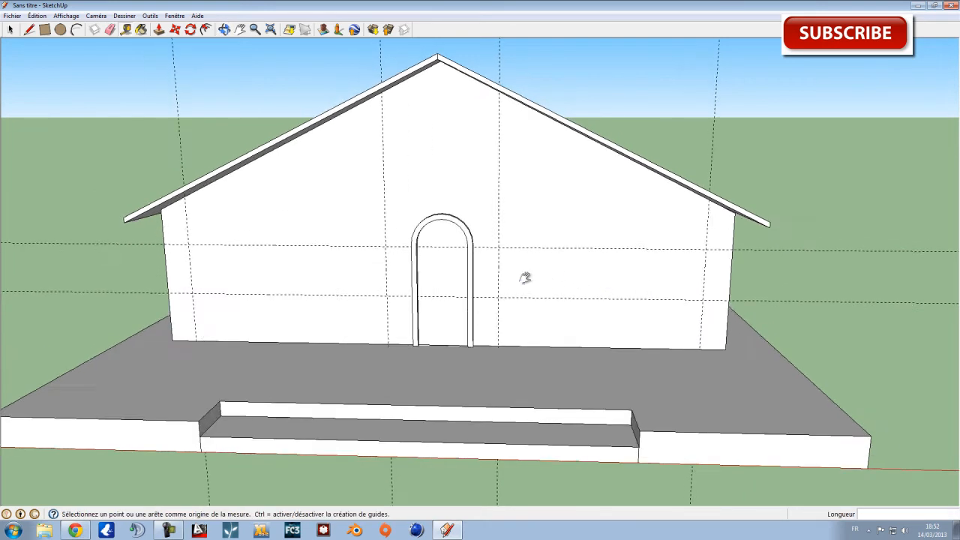
middle_drag(525, 275, 561, 250)
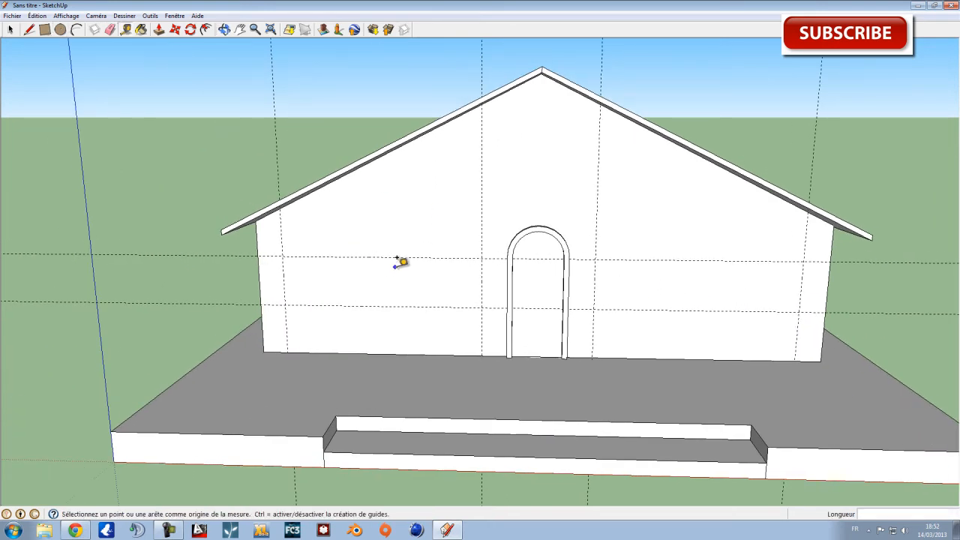
click(47, 31)
click(282, 256)
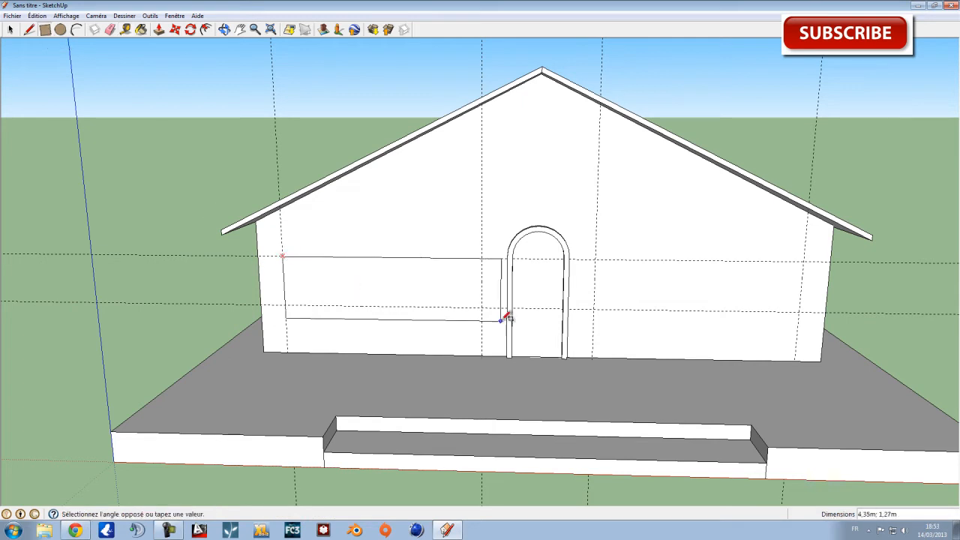
click(487, 306)
Step: Examine the window rectangle on the wall left of the door from several angles and distances
middle_drag(446, 282, 370, 300)
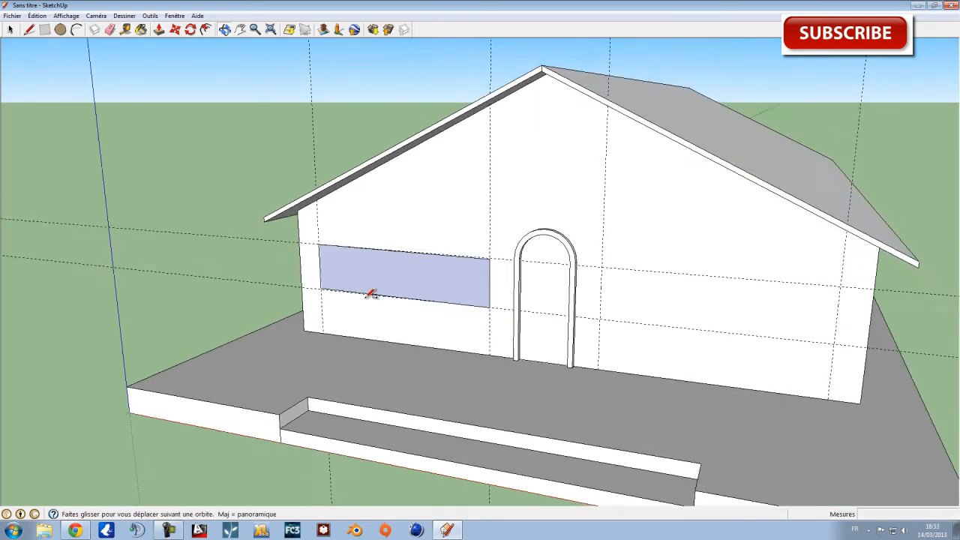
scroll(386, 272, up, 4)
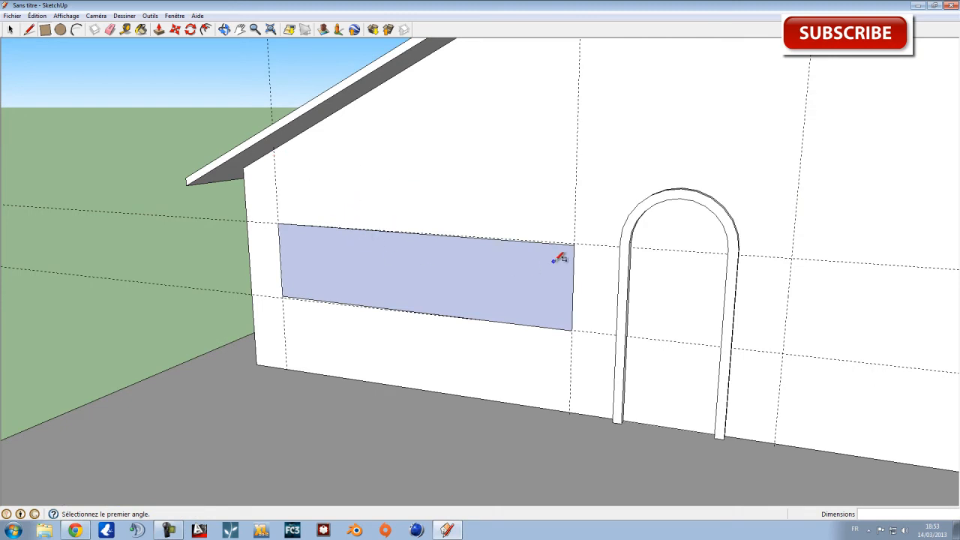
middle_drag(518, 273, 540, 261)
key(r)
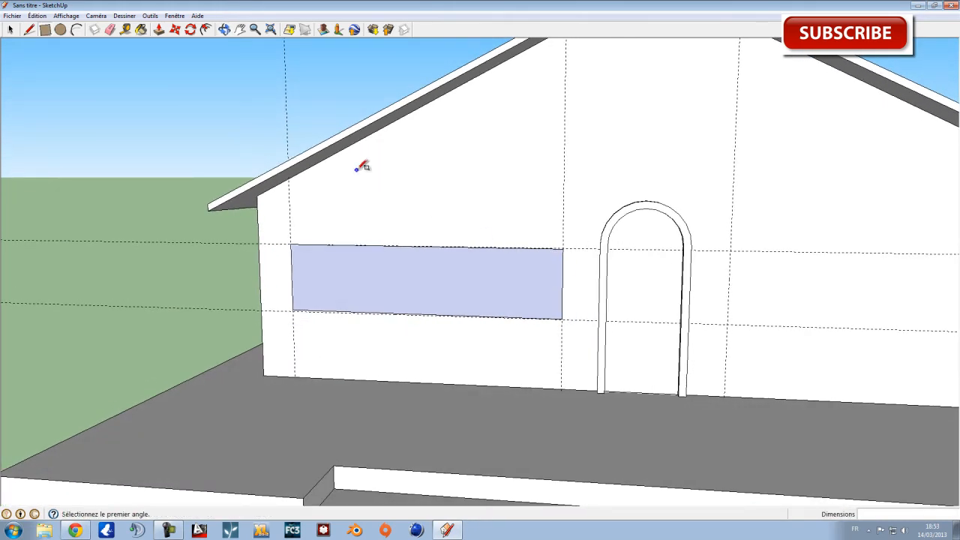
middle_drag(457, 283, 407, 287)
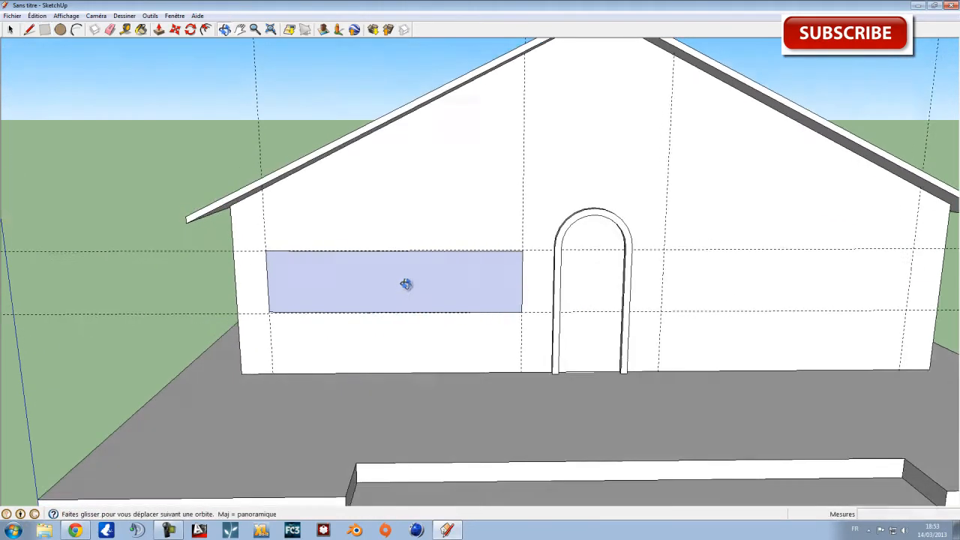
scroll(415, 284, up, 3)
scroll(405, 255, down, 2)
scroll(81, 42, up, 1)
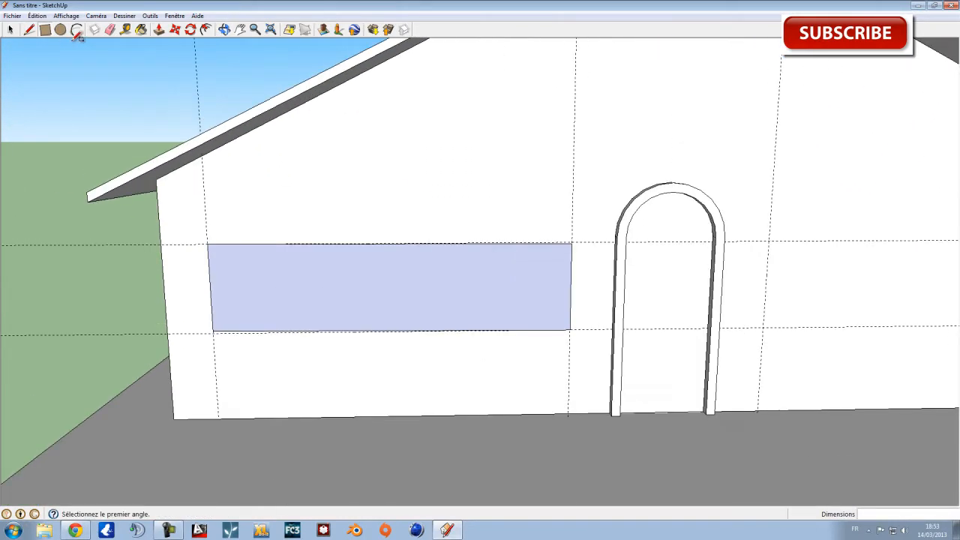
Step: Try to offset the window rectangle outward as a frame outline, and undo the offset
click(205, 28)
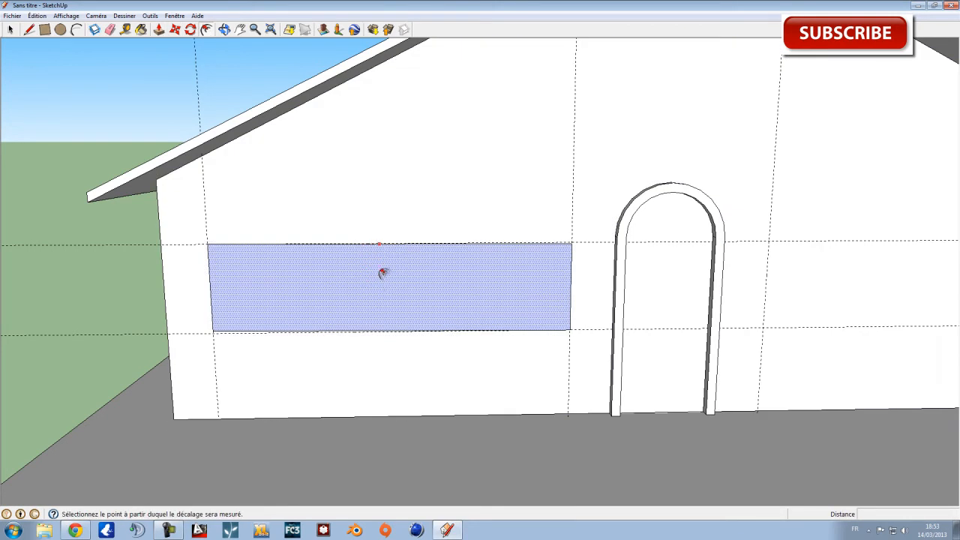
click(382, 273)
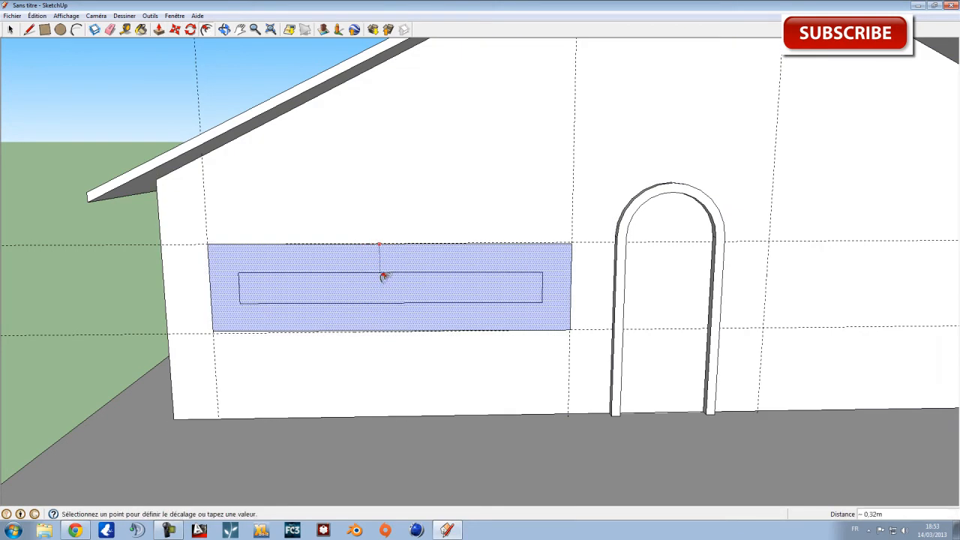
click(396, 239)
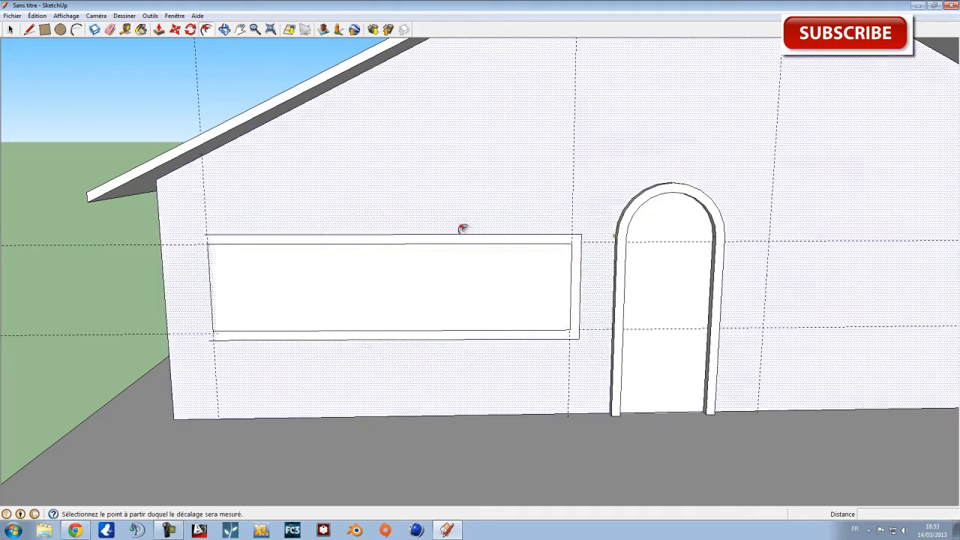
key(ctrl+z)
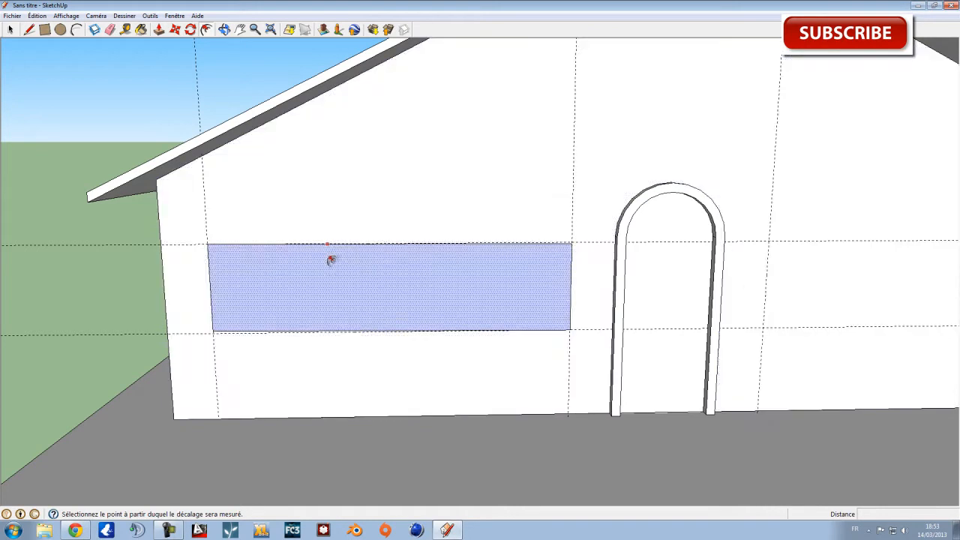
Step: Select the four edges of the window rectangle and offset them 10 cm outward to outline the window frame
click(15, 29)
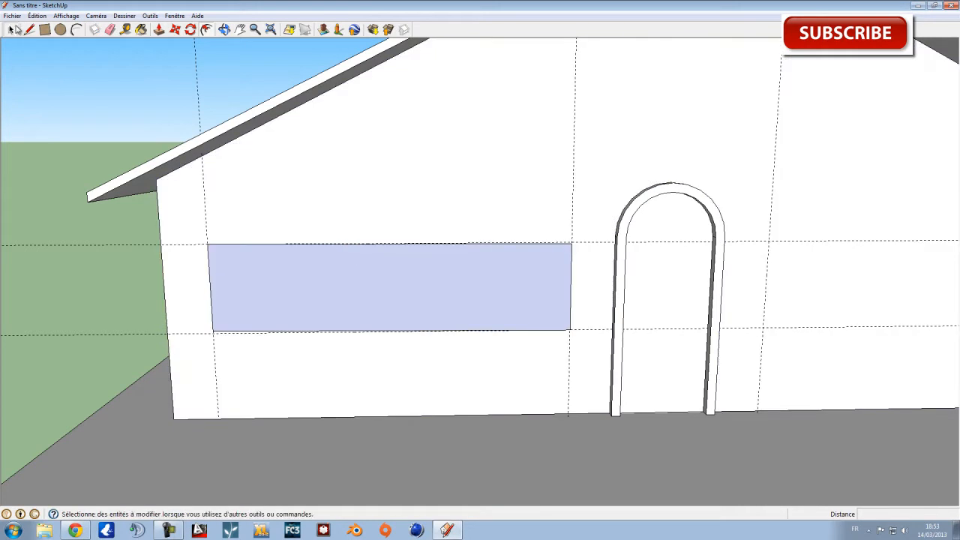
drag(187, 218, 231, 238)
click(226, 244)
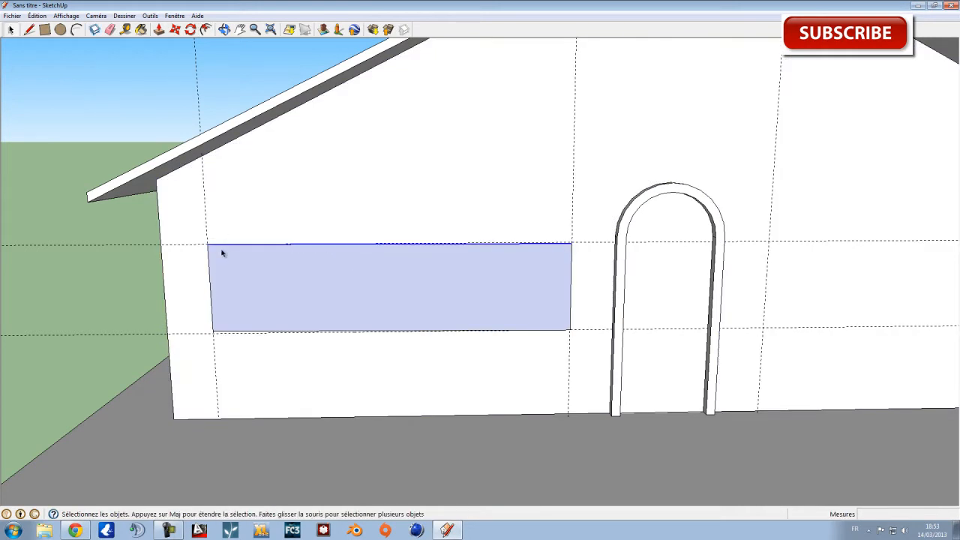
shift+click(279, 331)
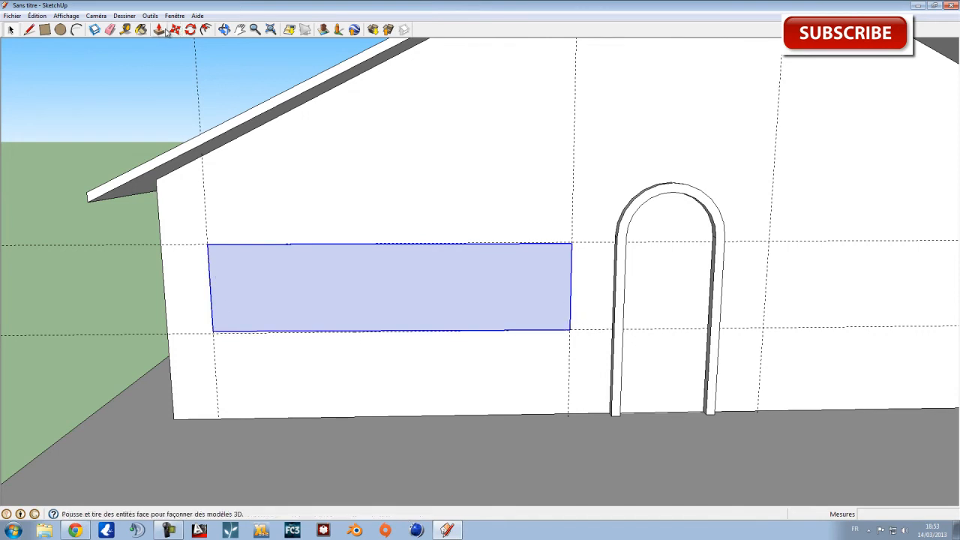
click(206, 29)
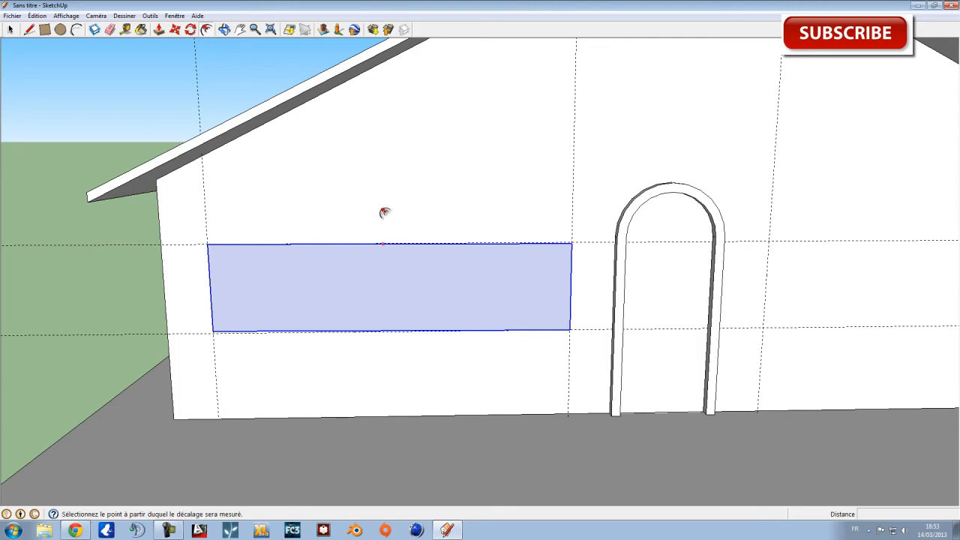
click(407, 248)
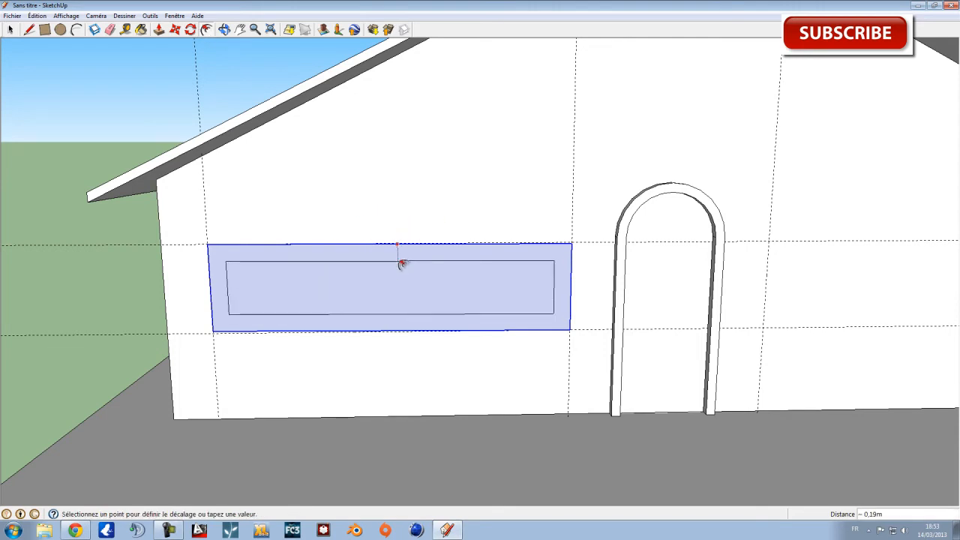
click(407, 239)
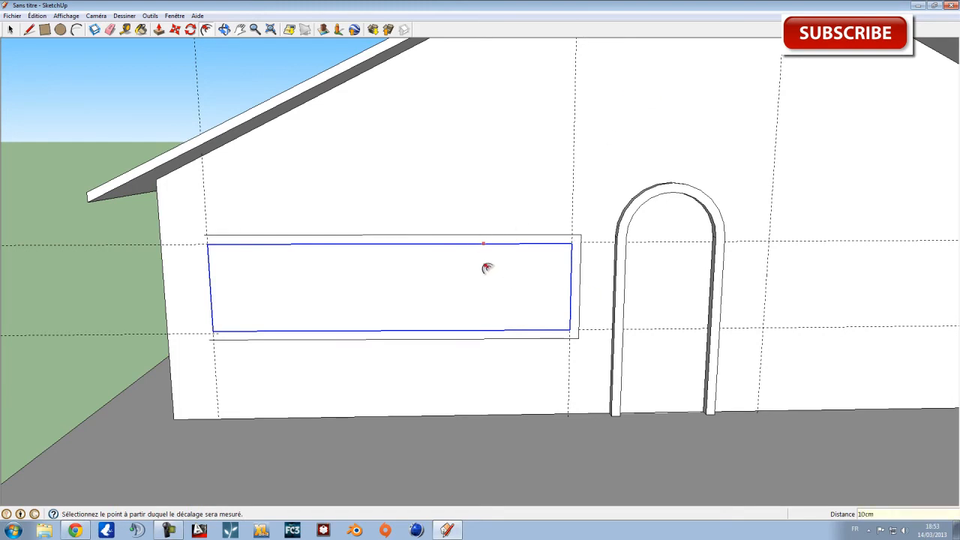
Step: Examine the left side of the window's outer frame outline from several angles
scroll(412, 267, down, 2)
scroll(386, 298, down, 3)
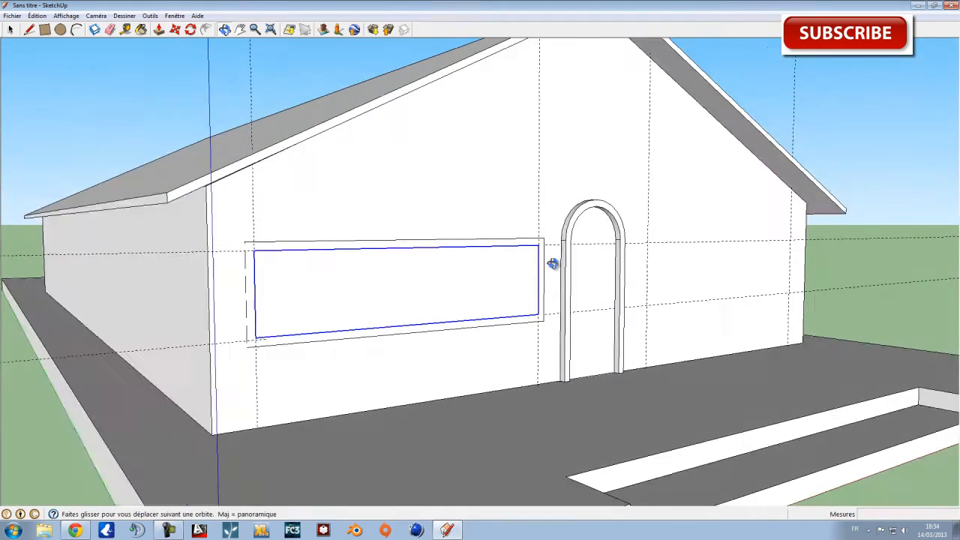
scroll(368, 307, up, 4)
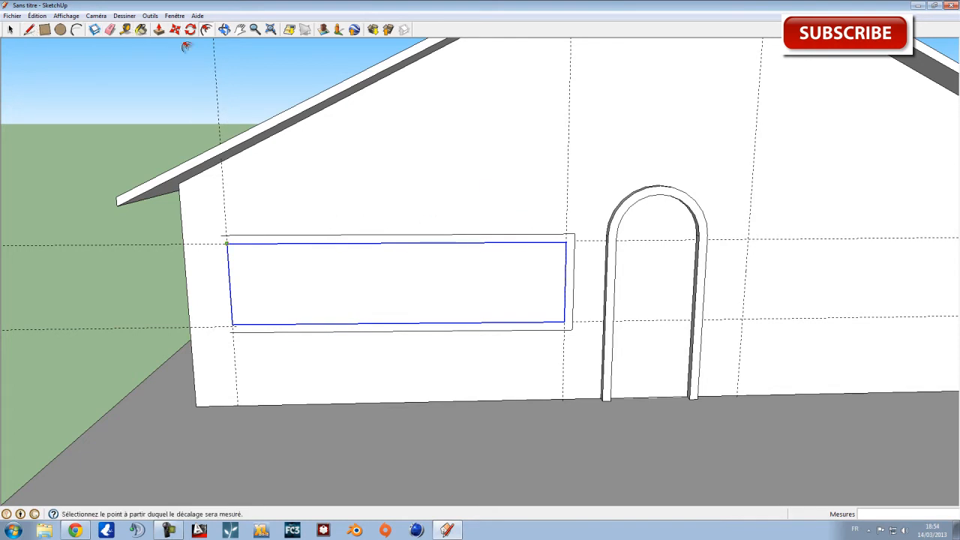
click(76, 29)
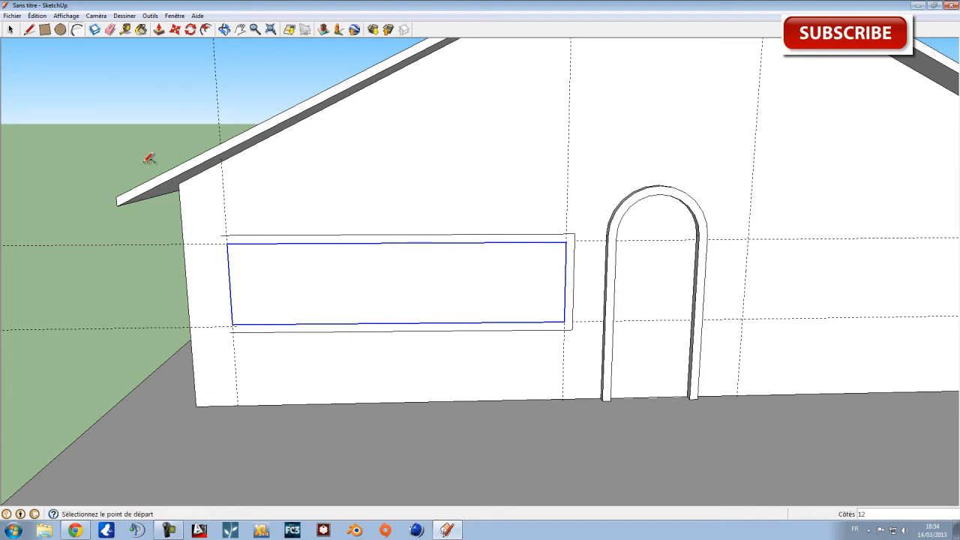
middle_drag(225, 232, 497, 281)
scroll(386, 207, up, 4)
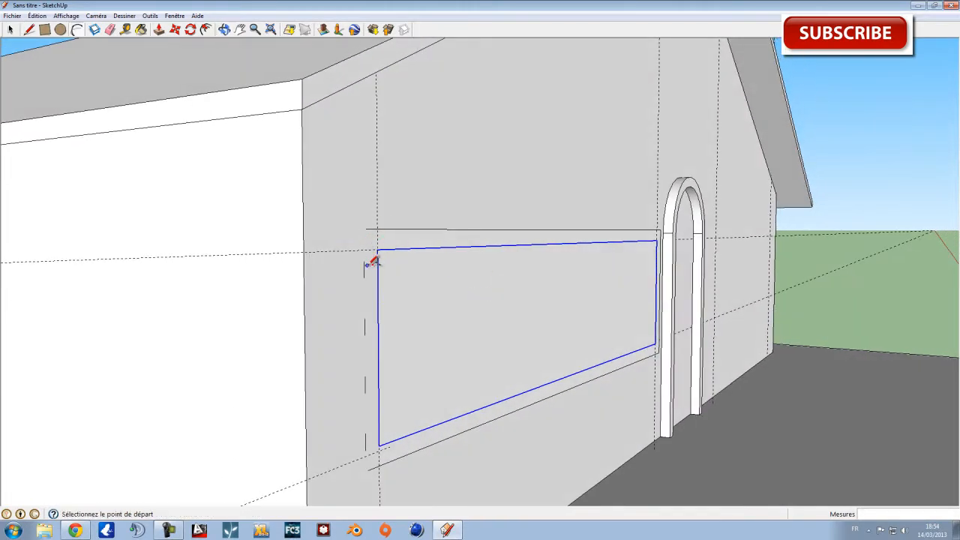
middle_drag(418, 242, 313, 263)
Step: Select the left edge of the window's outer outline and inspect how it meets the outline's corners
click(11, 29)
drag(169, 244, 186, 392)
middle_drag(176, 278, 292, 265)
scroll(292, 266, up, 3)
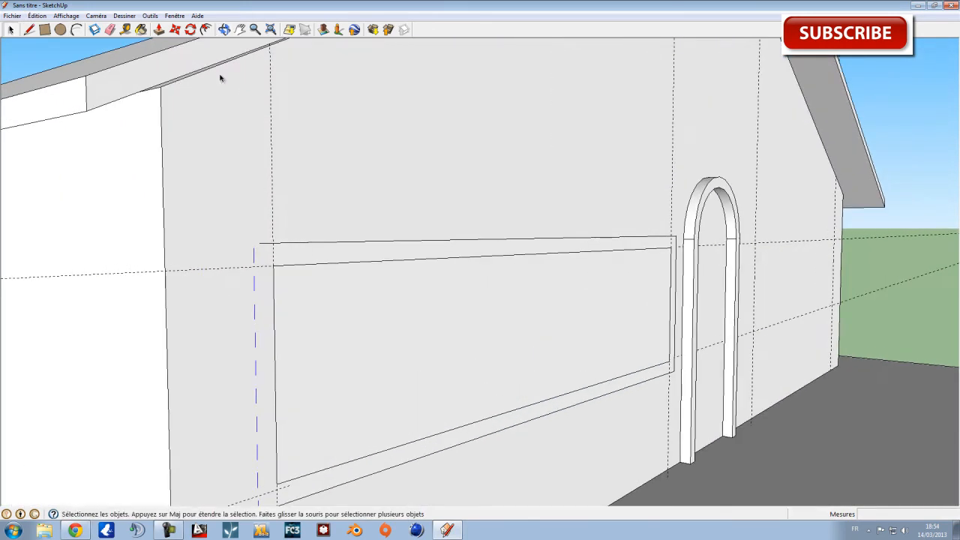
click(76, 29)
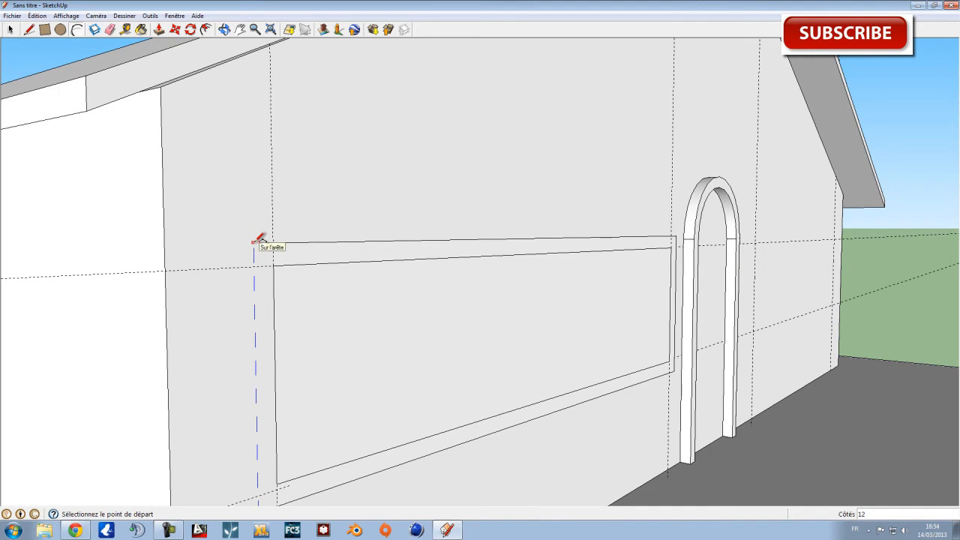
scroll(270, 242, up, 2)
middle_drag(270, 242, 401, 249)
scroll(511, 254, down, 2)
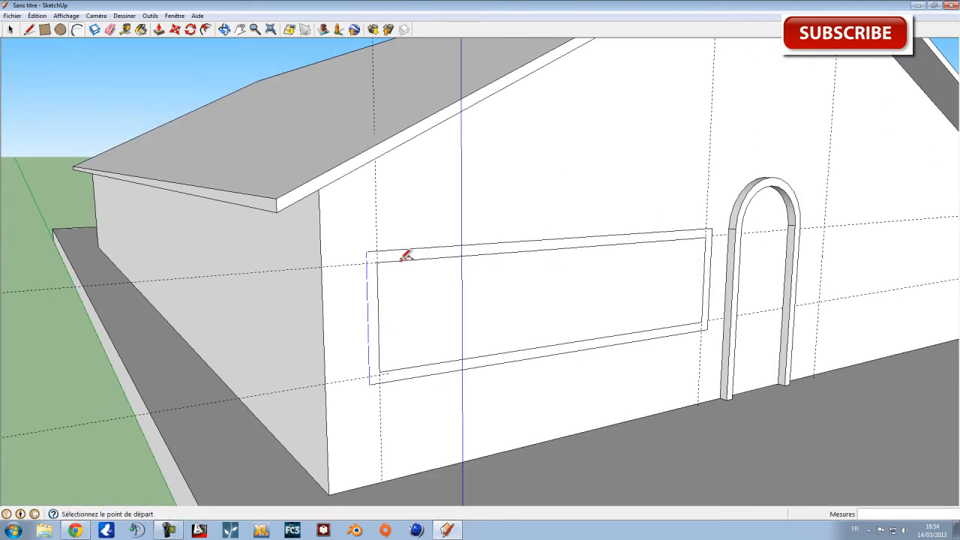
scroll(388, 317, down, 2)
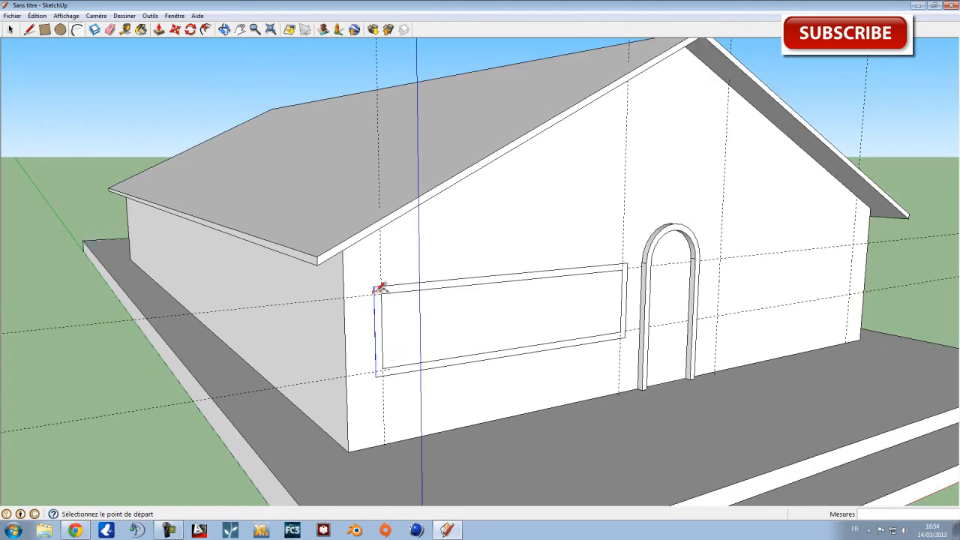
Step: Examine the window's frame outline and its left edge against the facade guides from several angles and distances
middle_drag(381, 278, 512, 349)
scroll(353, 318, up, 3)
scroll(349, 321, down, 3)
middle_drag(395, 314, 337, 322)
scroll(337, 322, down, 1)
scroll(394, 322, down, 1)
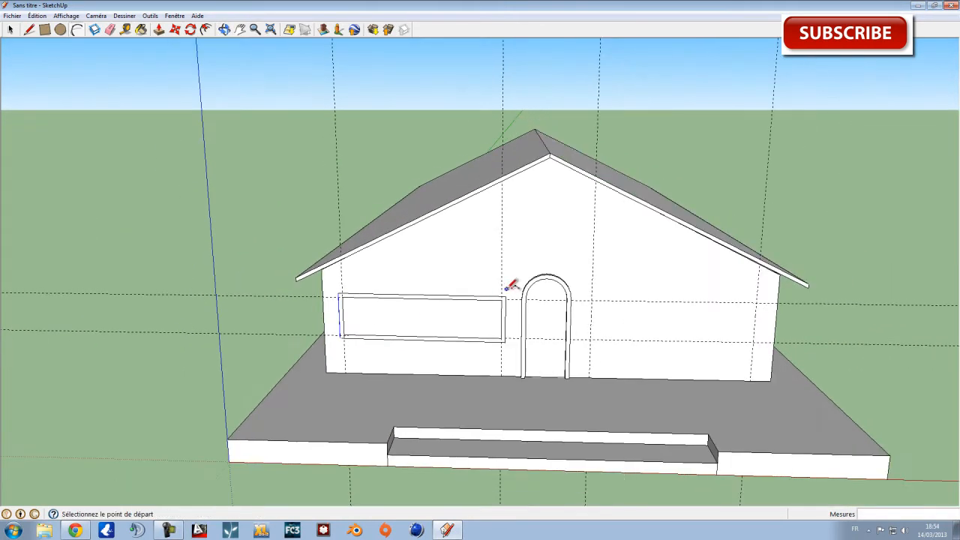
scroll(505, 297, down, 1)
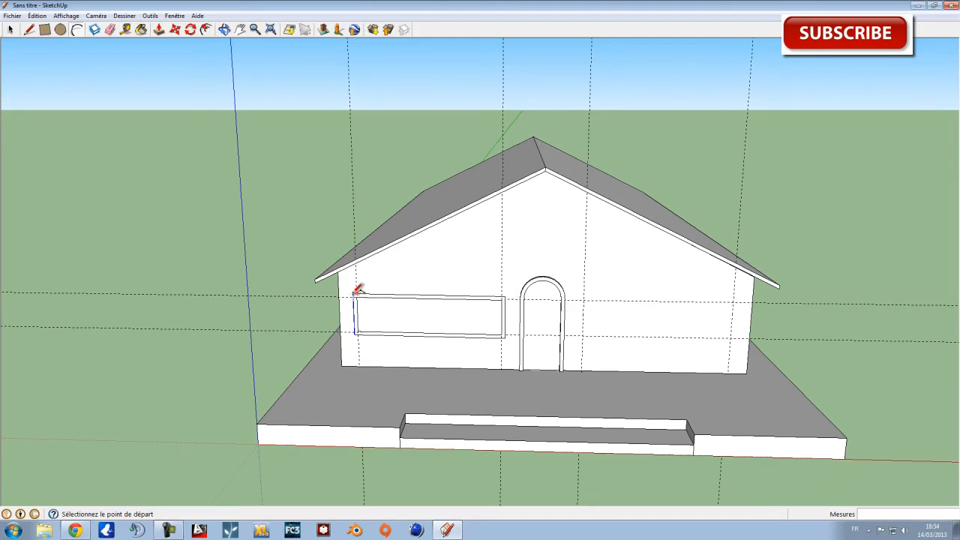
scroll(355, 292, up, 2)
scroll(355, 292, down, 1)
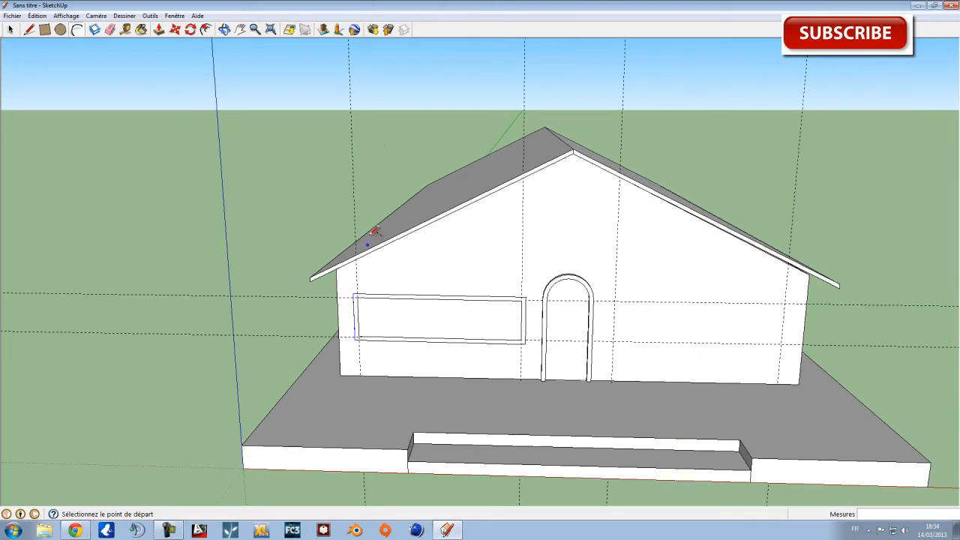
Step: Delete the guides along the window's left and top edges, and place a vertical guide on the frame outline's left edge
click(11, 30)
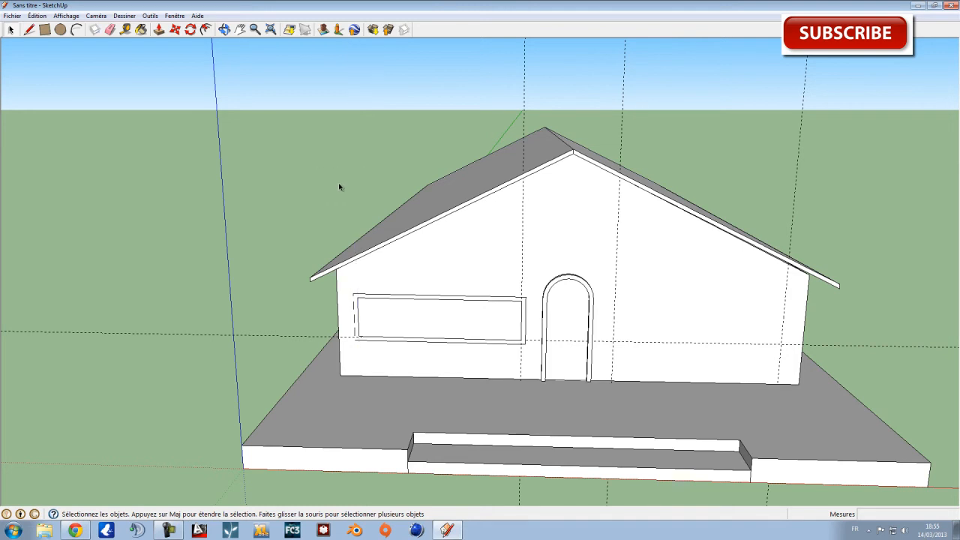
click(76, 30)
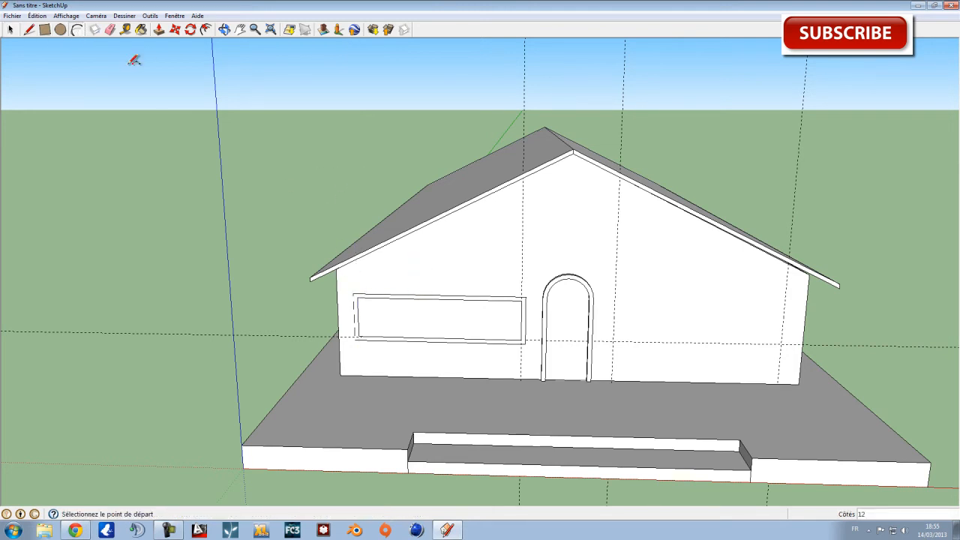
click(141, 30)
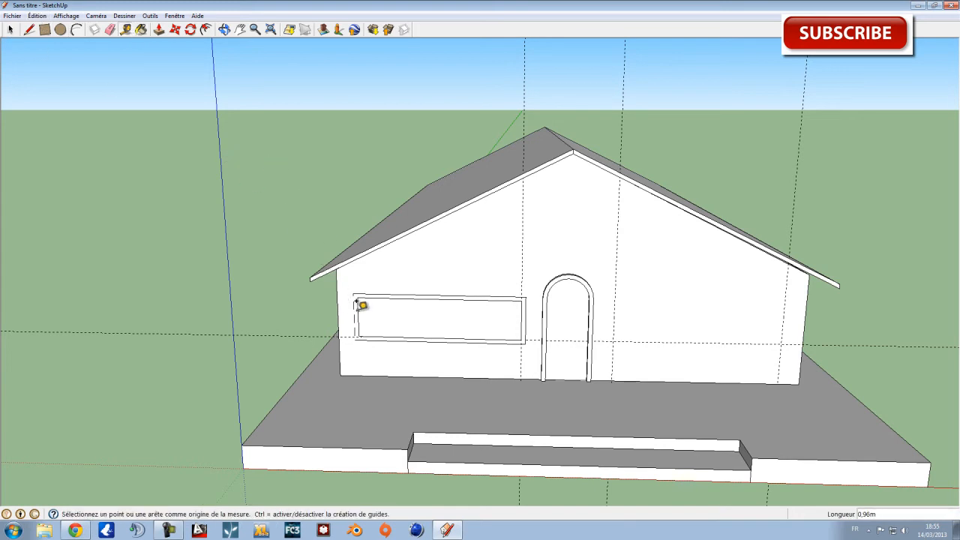
scroll(357, 294, up, 3)
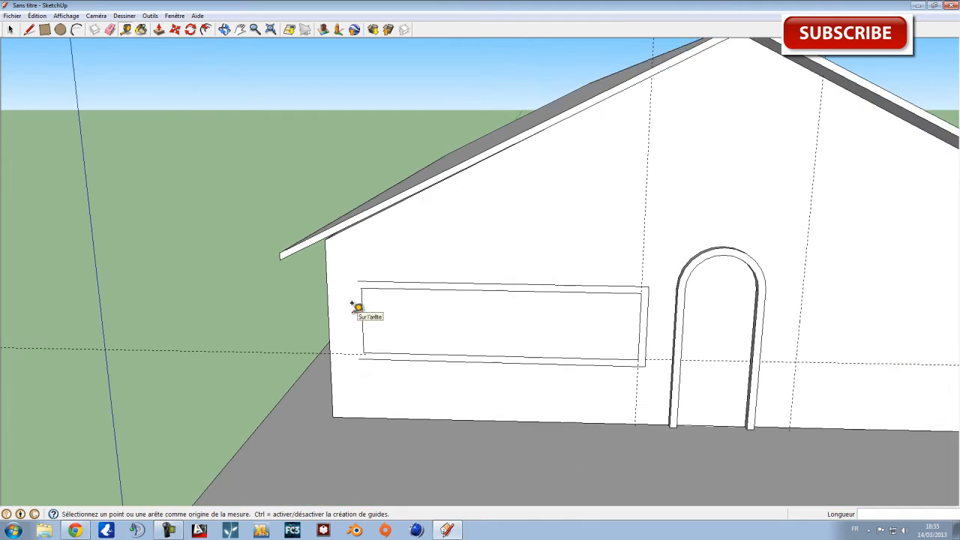
click(362, 354)
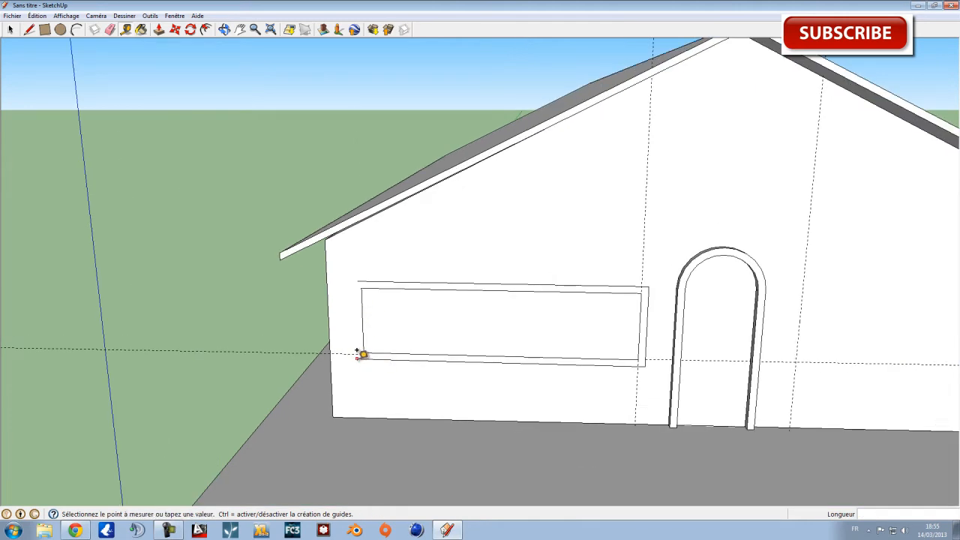
click(362, 355)
scroll(361, 278, down, 1)
Step: Place a horizontal guide along the top edge of the window's frame outline
click(367, 274)
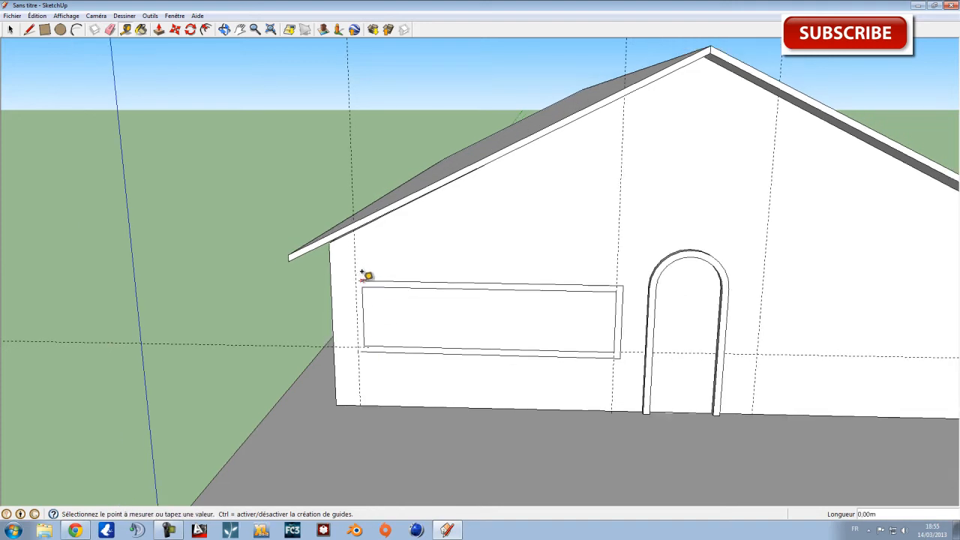
click(362, 280)
click(380, 283)
click(382, 278)
scroll(367, 280, down, 1)
scroll(367, 280, down, 3)
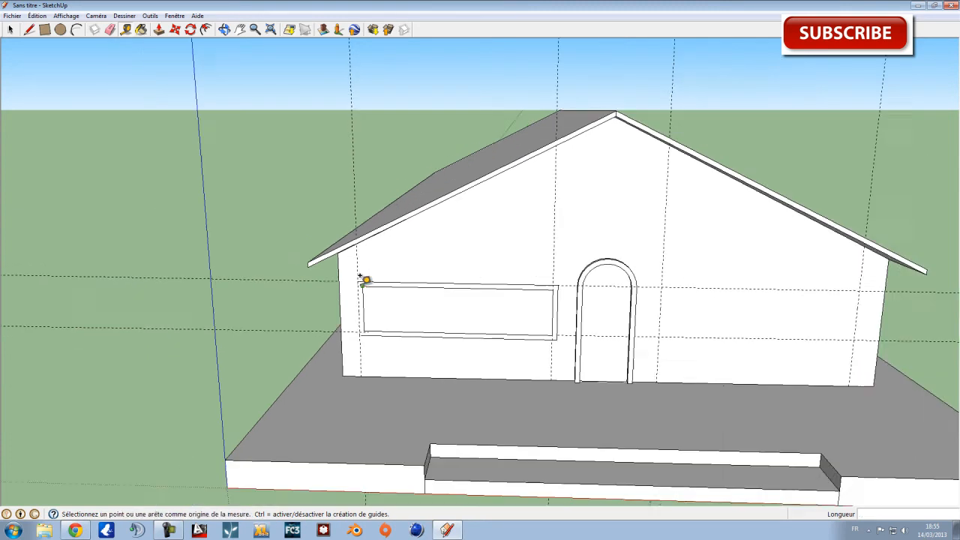
Step: Examine how the corners of the window's frame outline line up with the guides at its left and top edges
mouse_move(369, 275)
middle_down()
mouse_move(443, 276)
mouse_move(395, 279)
mouse_move(413, 282)
mouse_move(302, 152)
middle_up()
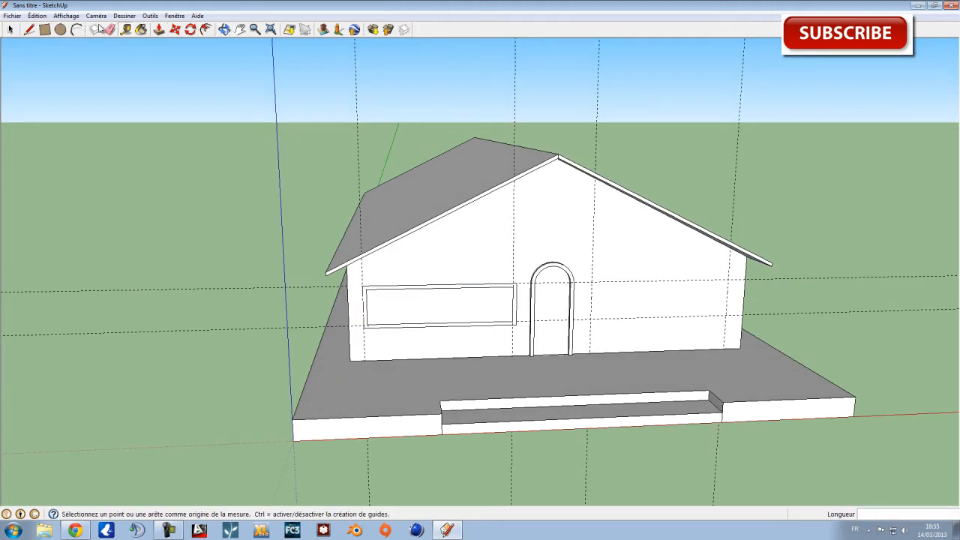
key(a)
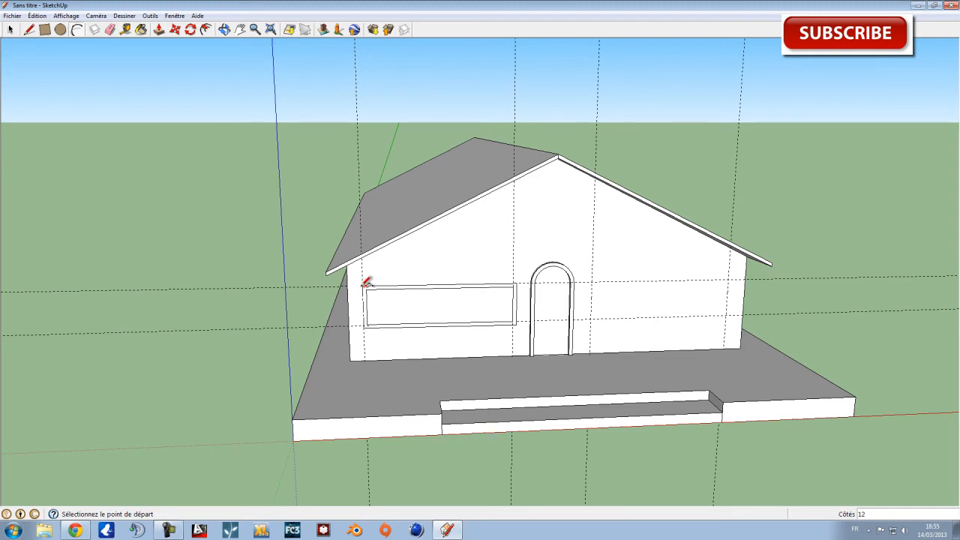
scroll(366, 282, up, 3)
mouse_move(368, 281)
middle_down()
mouse_move(403, 273)
mouse_move(379, 282)
middle_up()
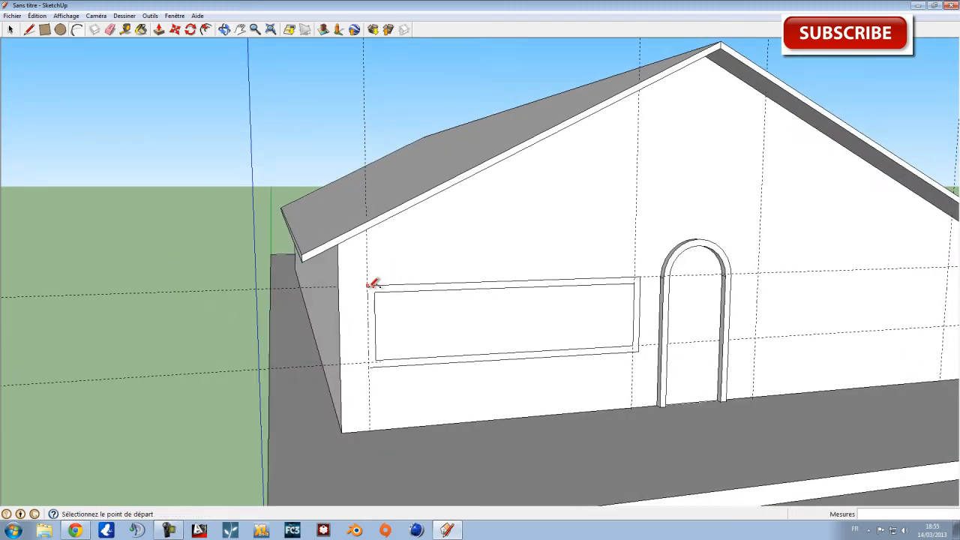
scroll(372, 284, up, 2)
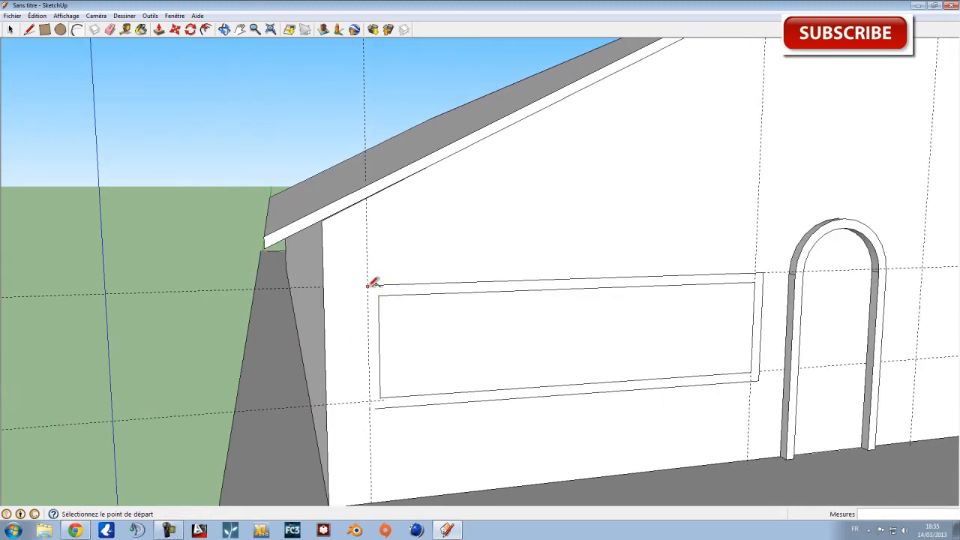
scroll(368, 285, up, 3)
scroll(368, 281, down, 5)
mouse_move(660, 317)
middle_down()
mouse_move(548, 313)
mouse_move(589, 315)
middle_up()
scroll(537, 292, down, 4)
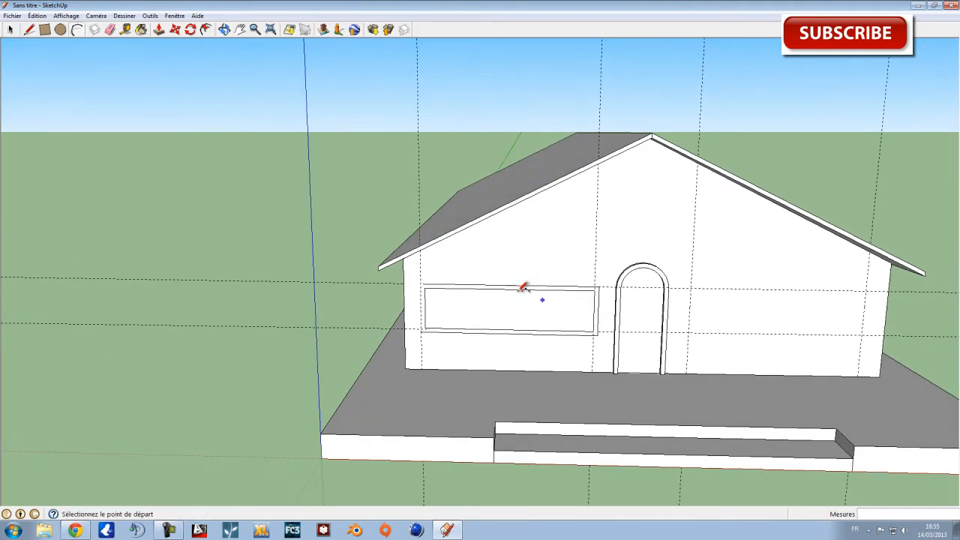
click(13, 30)
drag(411, 271, 471, 285)
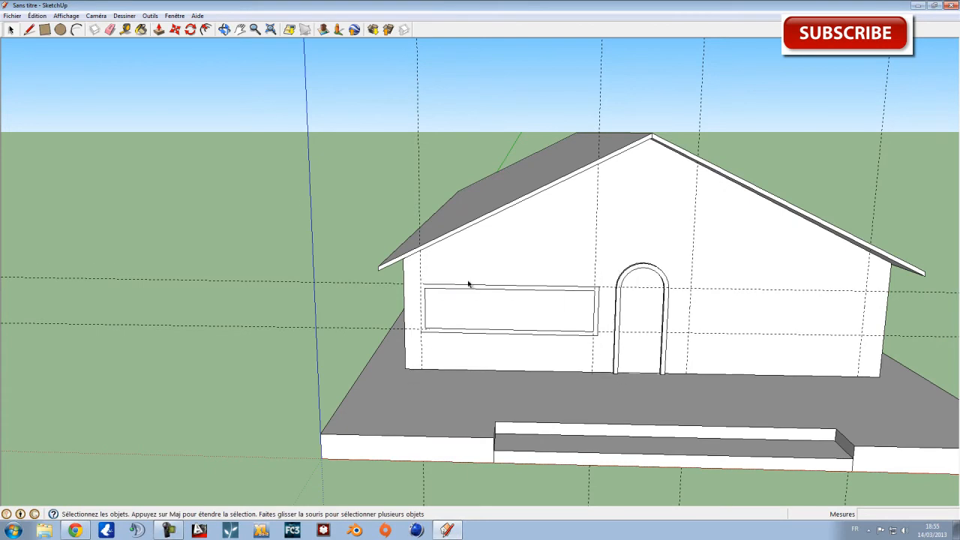
scroll(442, 291, up, 3)
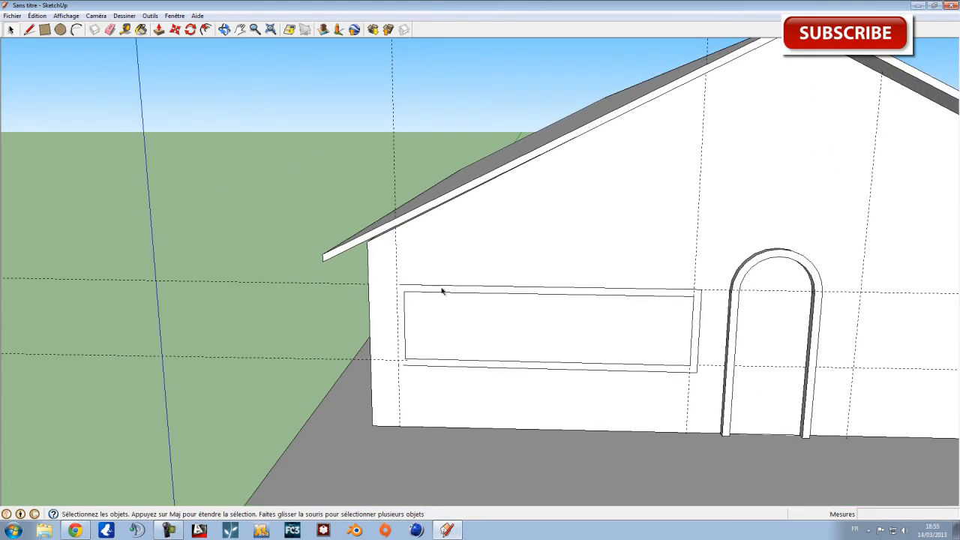
Step: Extrude the window's frame face outward from the wall by 0.10 m
click(159, 30)
scroll(509, 291, up, 2)
scroll(509, 291, up, 2)
click(500, 295)
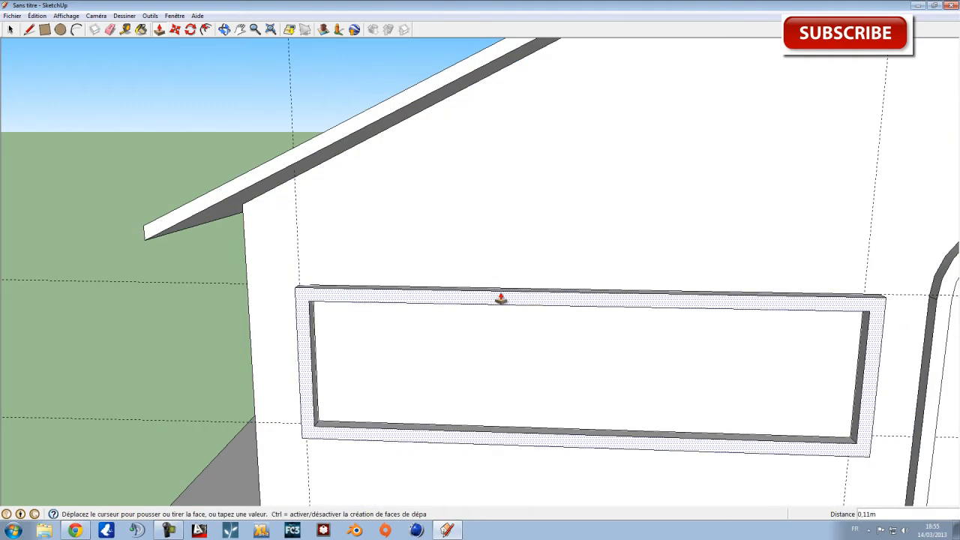
click(500, 298)
click(637, 286)
click(638, 286)
scroll(638, 286, down, 2)
middle_drag(688, 290, 621, 309)
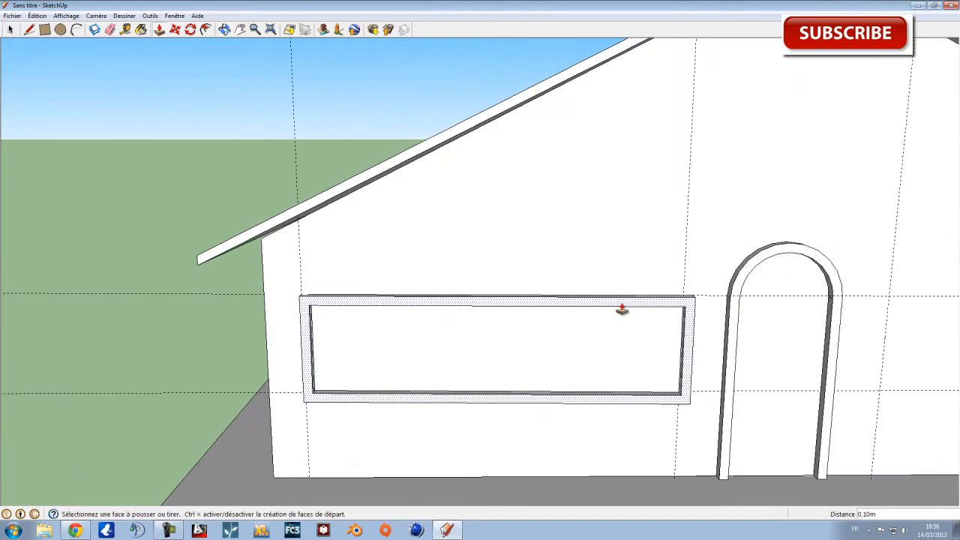
click(76, 29)
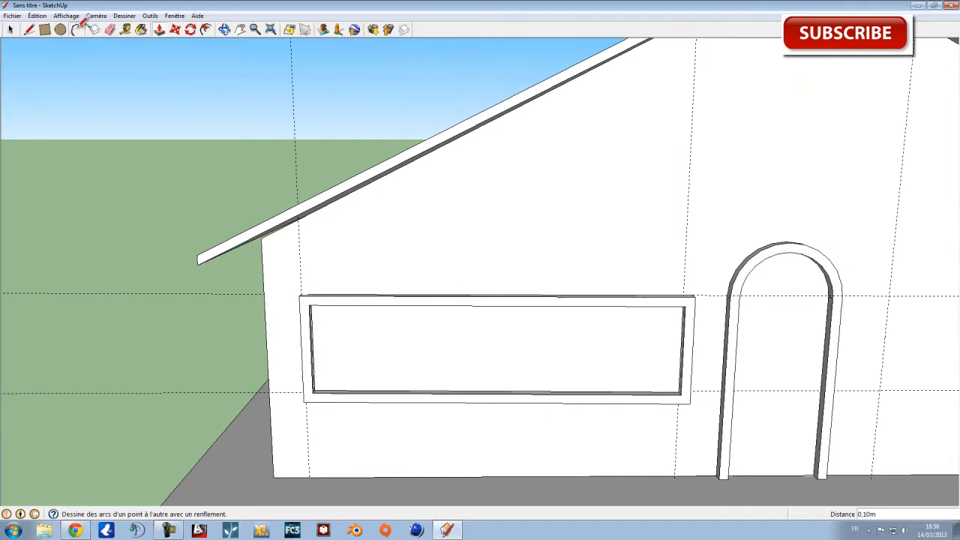
click(300, 295)
click(696, 296)
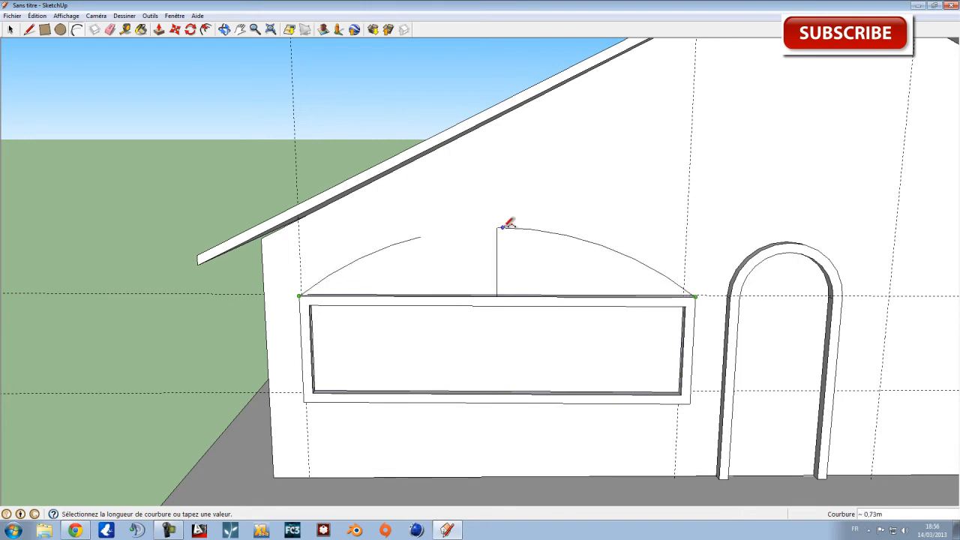
key(Escape)
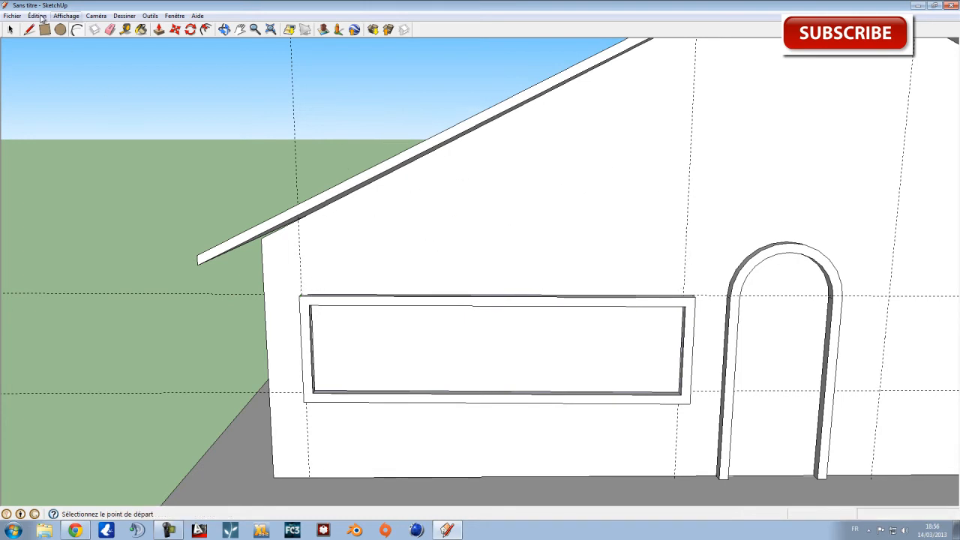
Step: Try to place a horizontal guide level with the top of the door arch using the Tape Measure
click(127, 30)
click(790, 236)
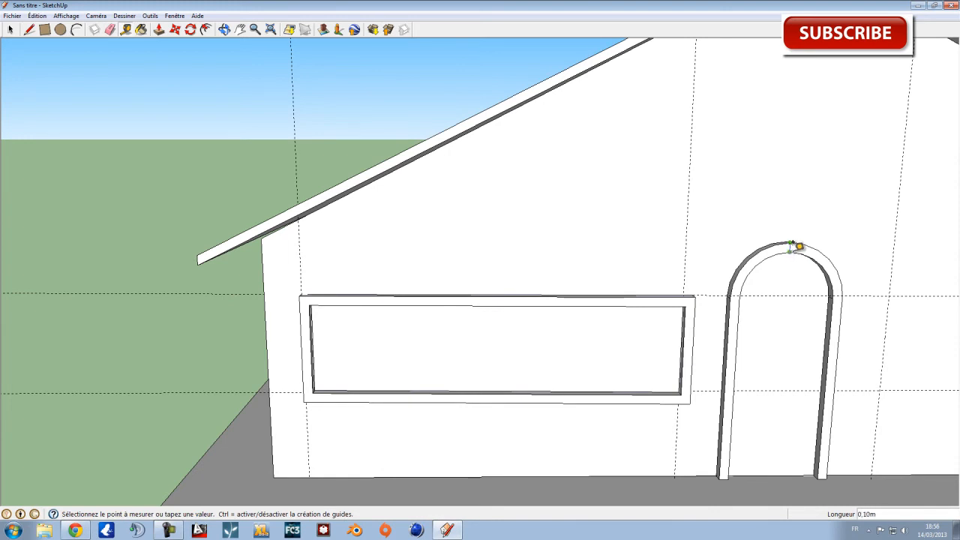
click(791, 234)
key(ctrl+z)
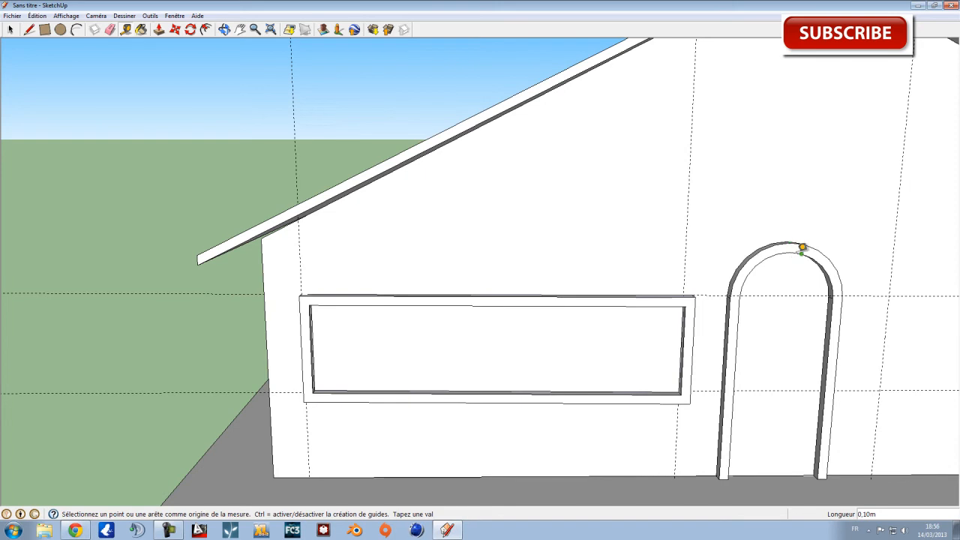
click(793, 242)
click(188, 234)
click(261, 242)
click(852, 239)
click(159, 242)
click(159, 203)
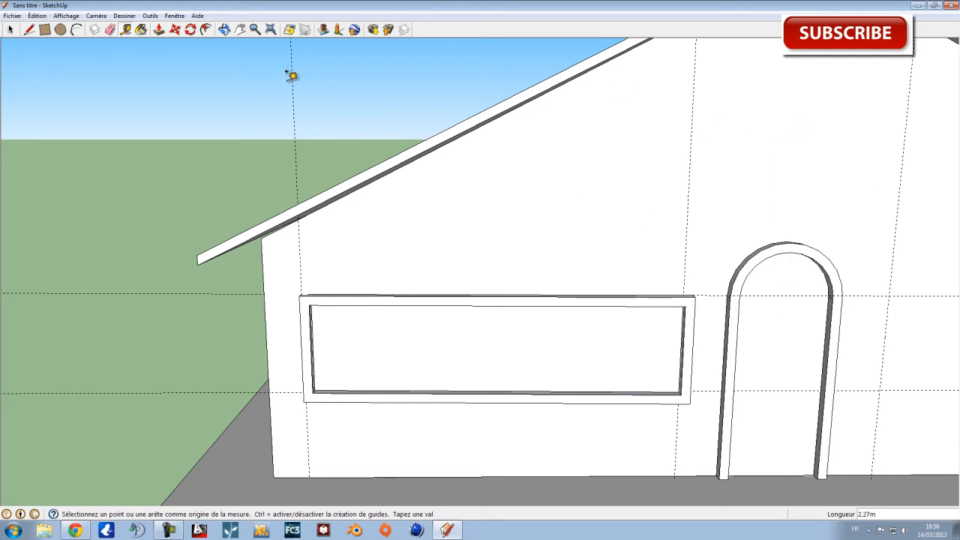
Step: Measure the door arch's rise from its centre point up to its top
click(126, 30)
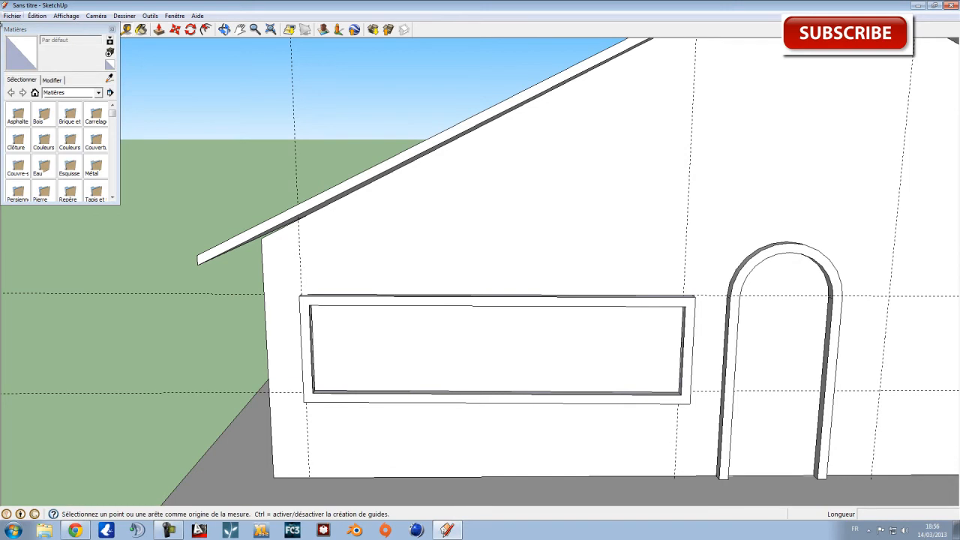
click(112, 30)
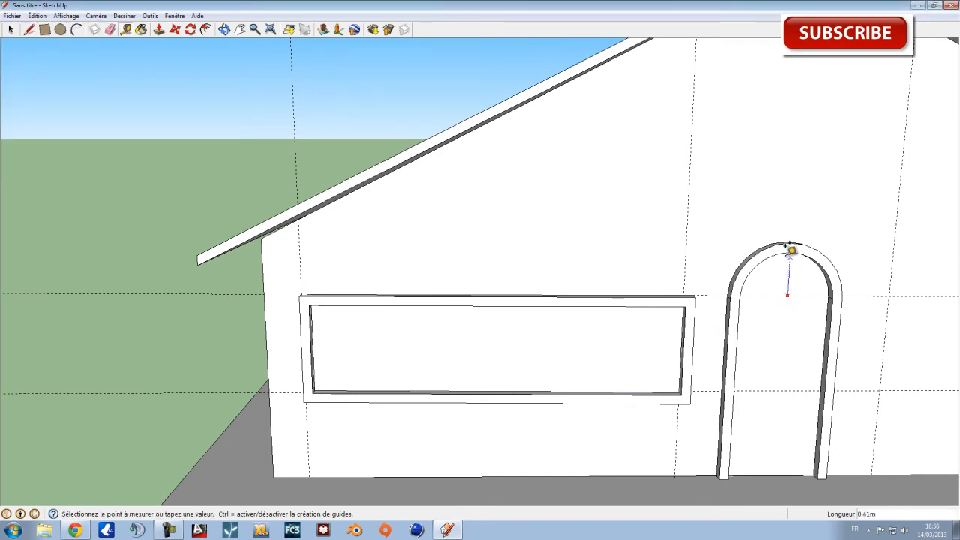
click(788, 295)
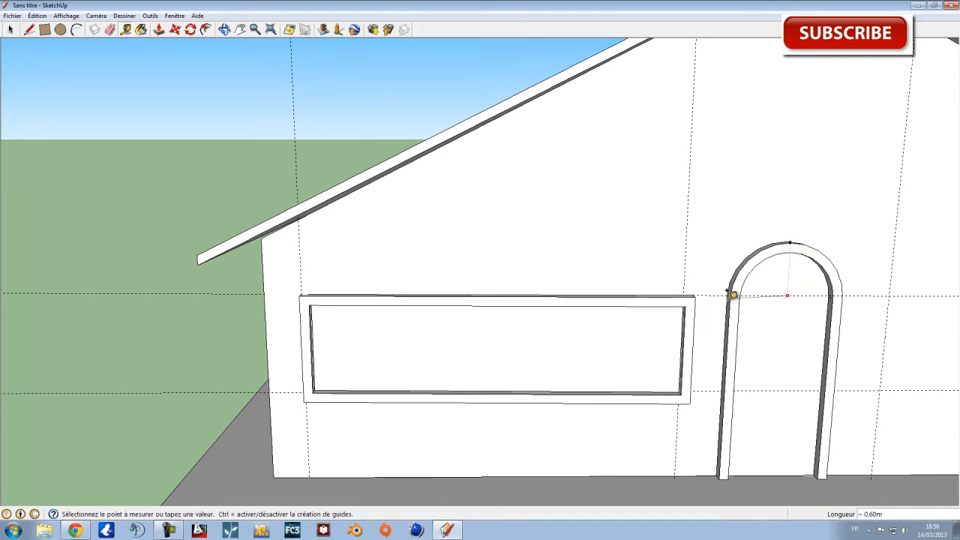
key(Escape)
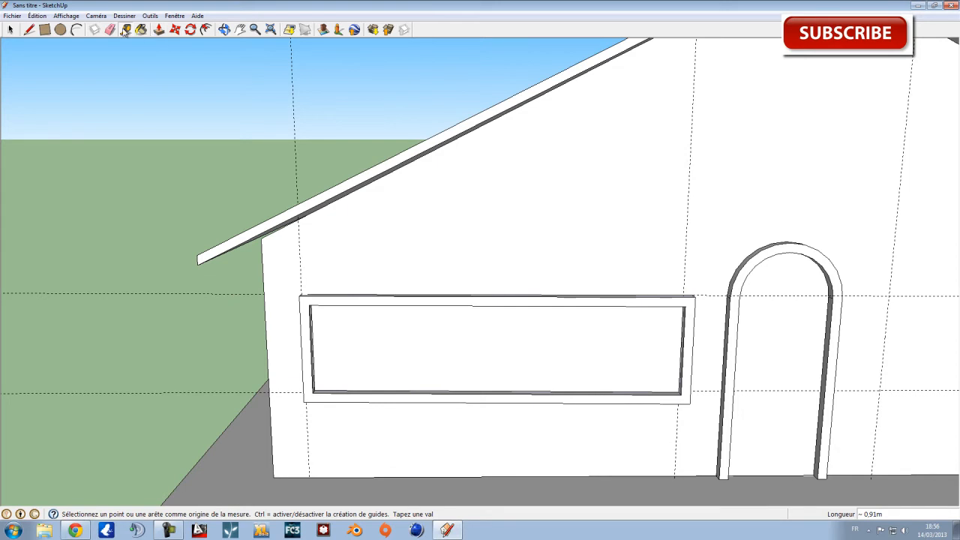
click(786, 294)
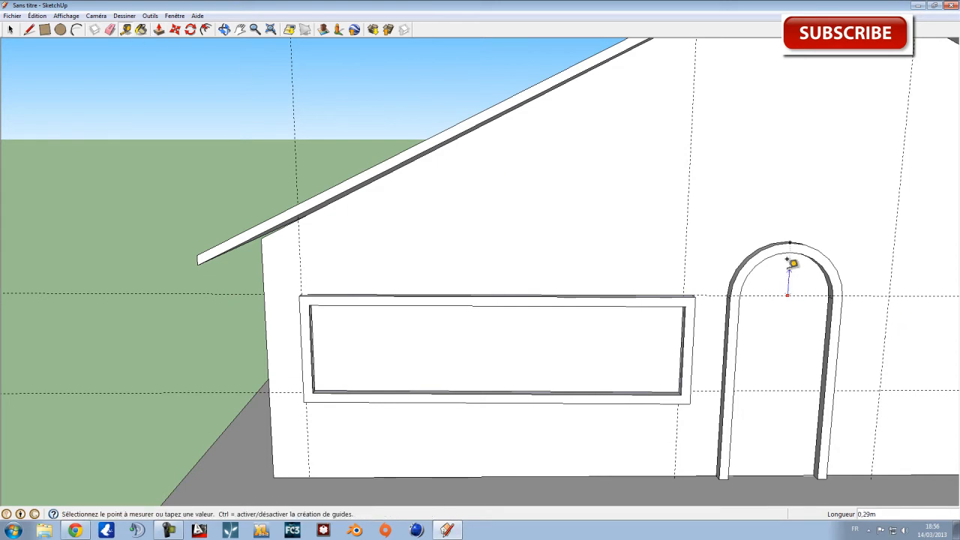
click(791, 235)
Step: Undo the window work, removing the extruded frame, its outline and the window rectangle from the facade
mouse_move(457, 249)
middle_down()
mouse_move(485, 197)
mouse_move(687, 252)
mouse_move(700, 238)
mouse_move(805, 197)
mouse_move(623, 334)
mouse_move(547, 457)
mouse_move(512, 407)
mouse_move(763, 276)
mouse_move(818, 187)
mouse_move(830, 190)
mouse_move(619, 227)
mouse_move(542, 257)
mouse_move(600, 214)
middle_up()
key(t)
mouse_move(565, 282)
middle_down()
mouse_move(634, 267)
mouse_move(728, 223)
mouse_move(725, 253)
middle_up()
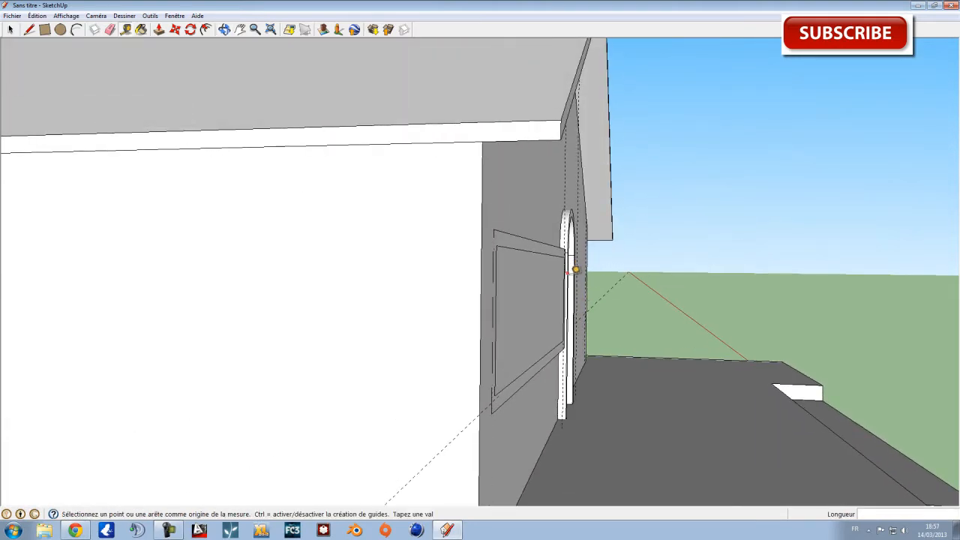
mouse_move(606, 272)
middle_down()
mouse_move(564, 328)
mouse_move(540, 400)
mouse_move(628, 319)
mouse_move(658, 323)
mouse_move(629, 321)
middle_up()
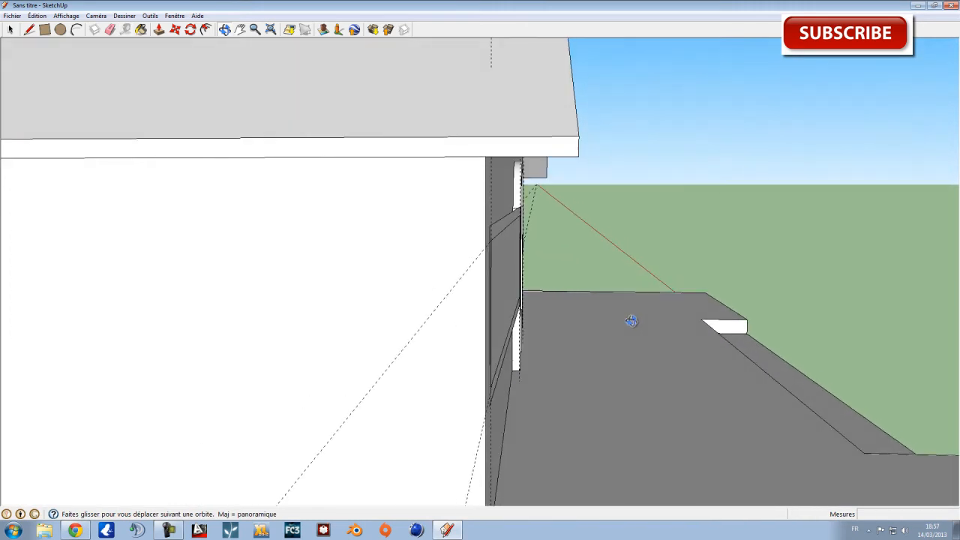
mouse_move(562, 240)
middle_down()
mouse_move(535, 252)
mouse_move(575, 261)
mouse_move(494, 277)
mouse_move(495, 287)
mouse_move(609, 227)
mouse_move(482, 248)
mouse_move(488, 227)
mouse_move(493, 236)
mouse_move(653, 225)
mouse_move(589, 203)
mouse_move(595, 260)
mouse_move(611, 215)
mouse_move(639, 189)
mouse_move(435, 240)
mouse_move(476, 270)
mouse_move(464, 282)
mouse_move(397, 295)
middle_up()
key(t)
Step: Delete the vertical guide to the right of the door and place a new one to the left of the door frame
click(11, 31)
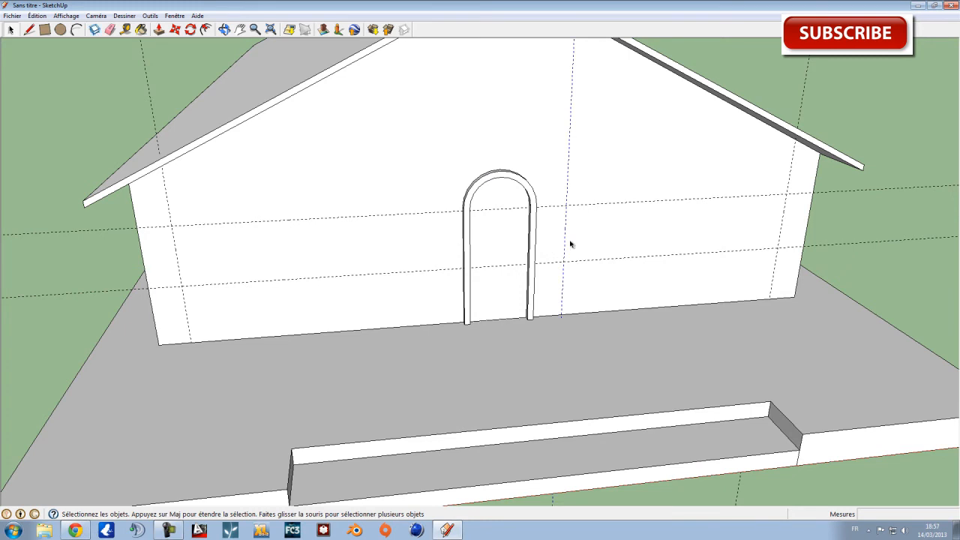
scroll(497, 285, up, 5)
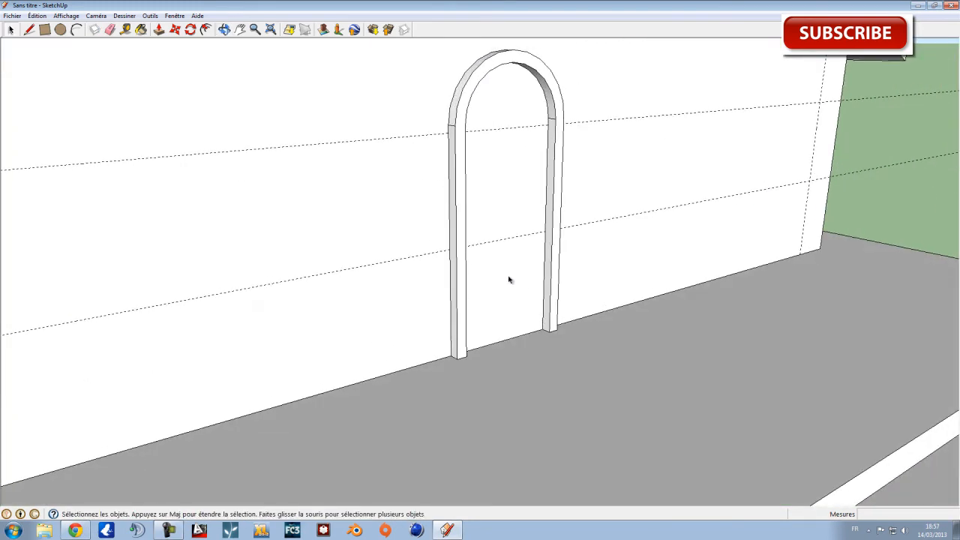
click(126, 29)
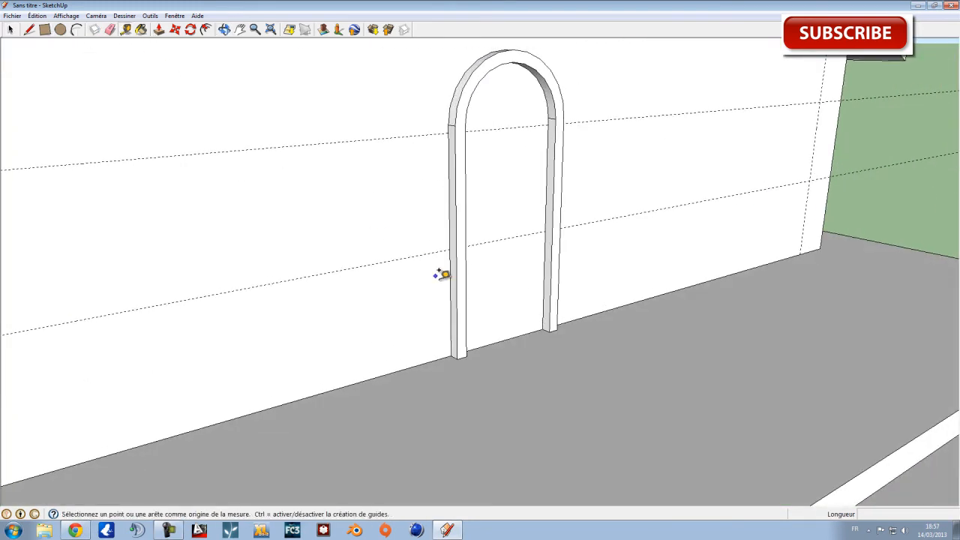
click(452, 266)
click(398, 280)
Step: Place a vertical guide on the facade to the right of the door, offset from the frame's outer edge
middle_drag(581, 227, 295, 256)
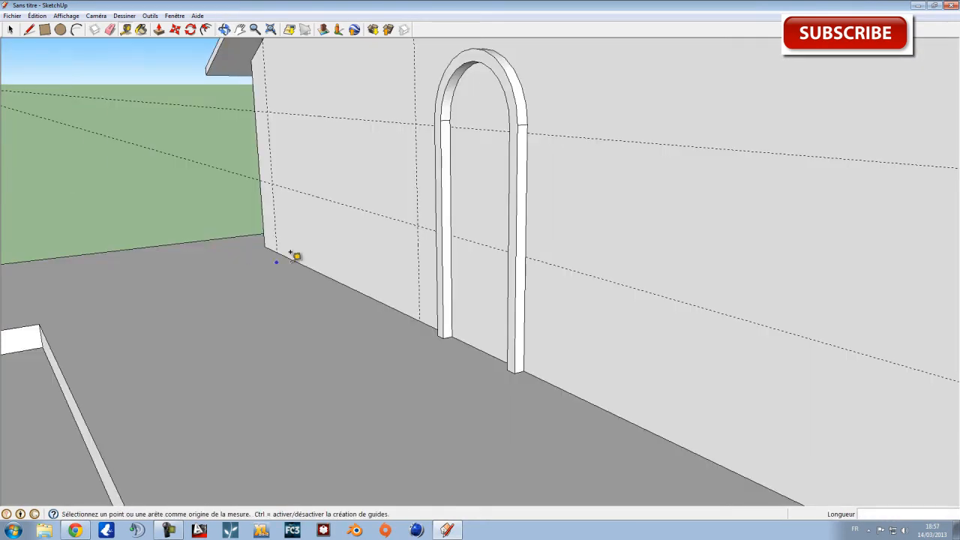
click(528, 207)
click(544, 213)
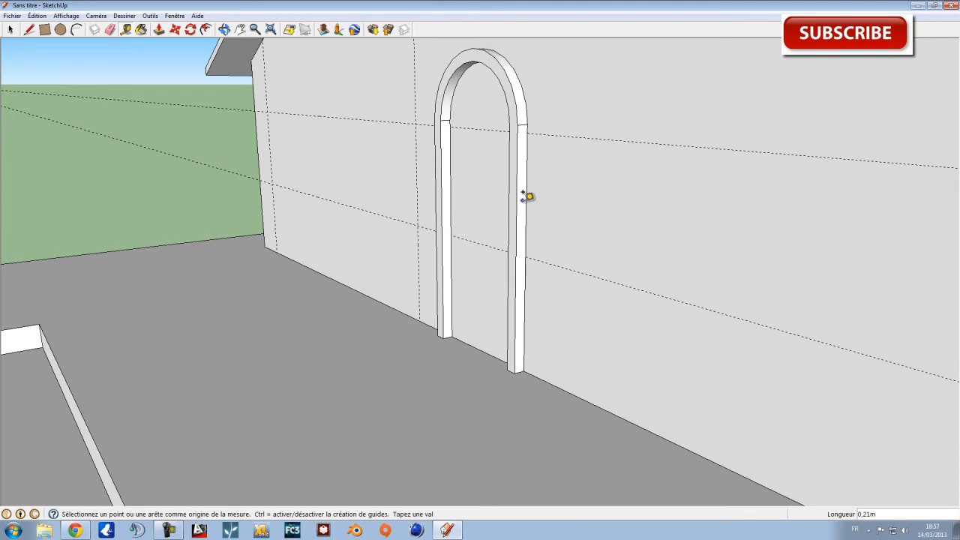
click(526, 201)
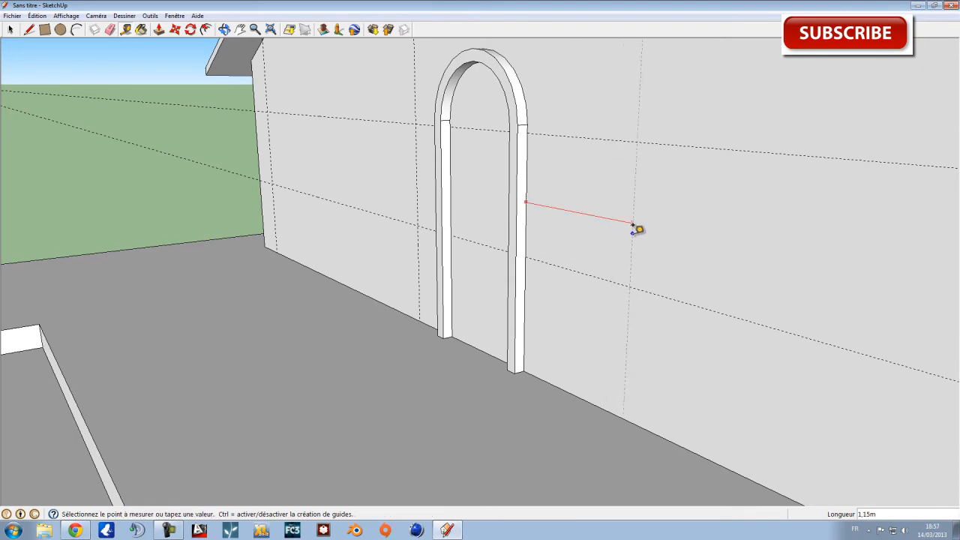
click(568, 214)
Step: Draw a window rectangle of about 4 by 1 m between the guides on the facade's left side
middle_drag(570, 217, 346, 237)
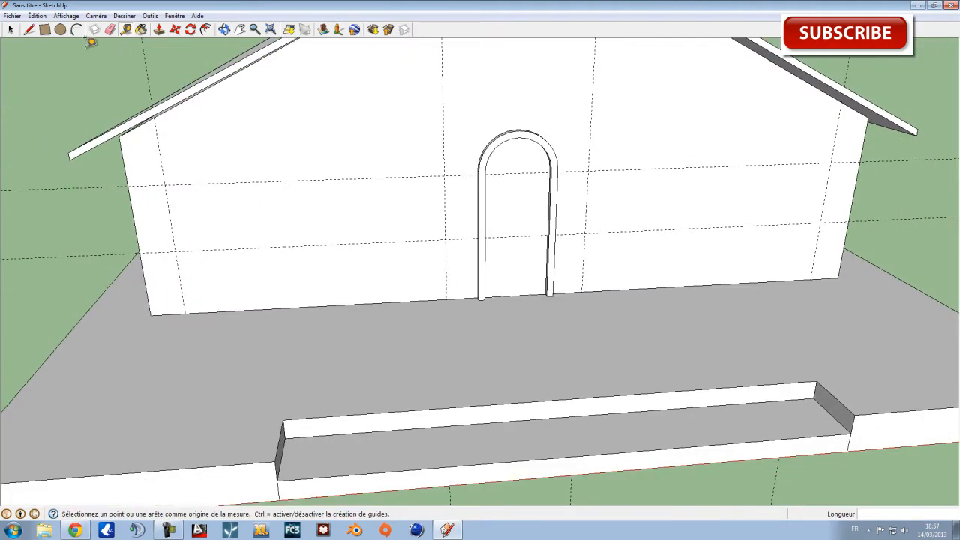
click(45, 31)
click(166, 185)
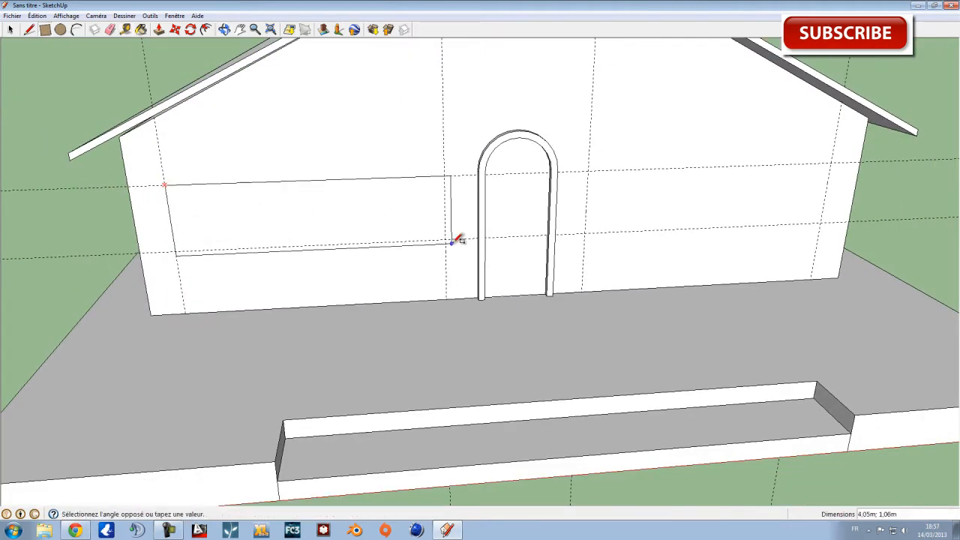
click(445, 240)
Step: Try to draw an arc with a 30 cm bulge over the top edge of the window rectangle
middle_drag(361, 193, 277, 221)
shift+middle_drag(218, 188, 375, 215)
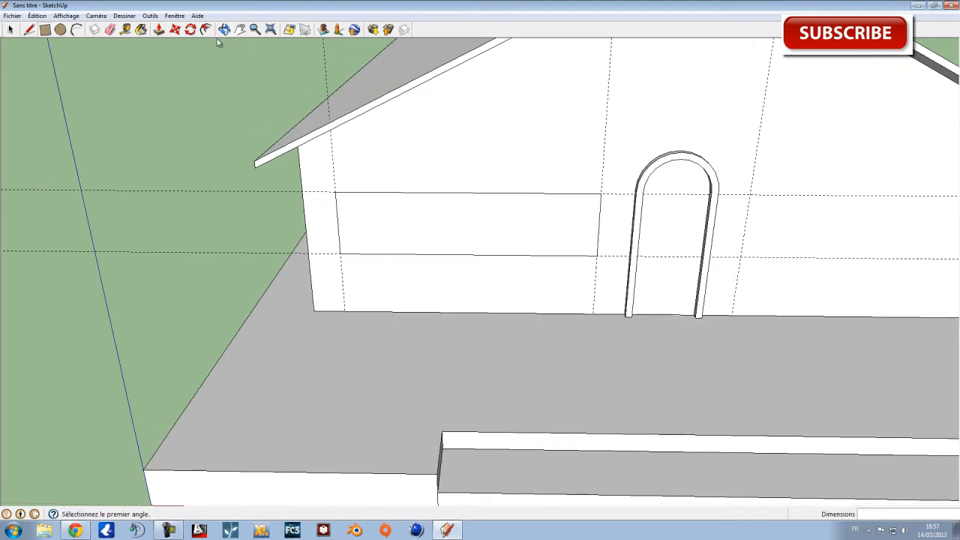
click(77, 30)
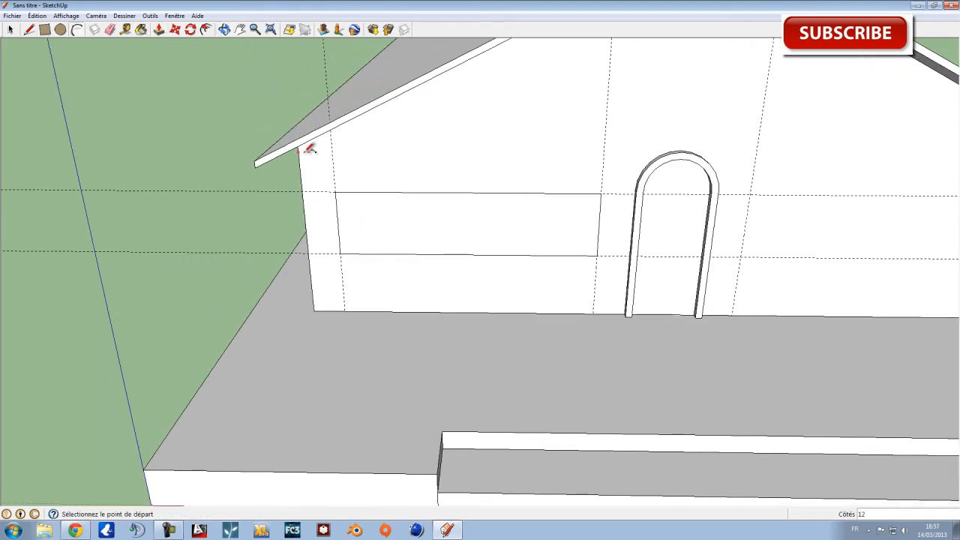
click(335, 192)
click(601, 194)
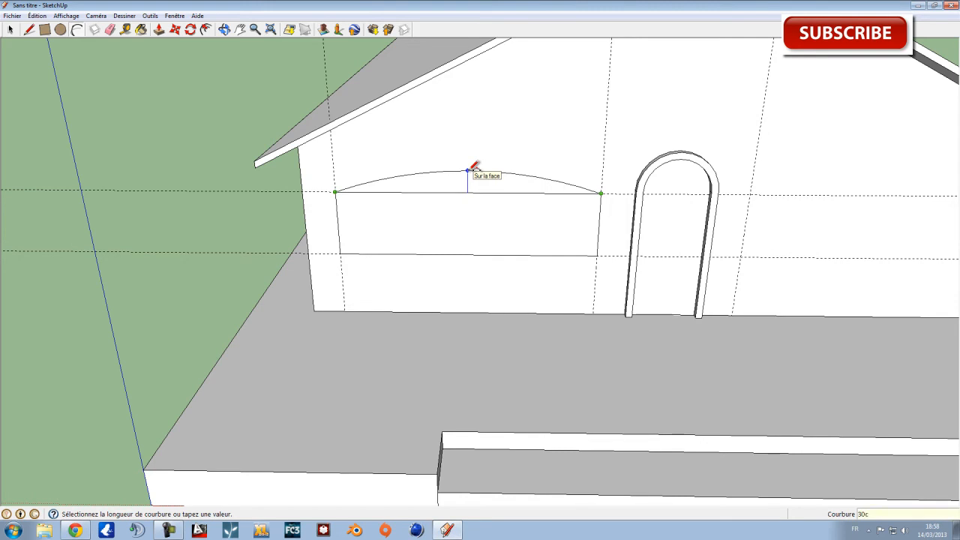
click(474, 167)
mouse_move(582, 232)
middle_down()
mouse_move(620, 220)
mouse_move(578, 223)
middle_up()
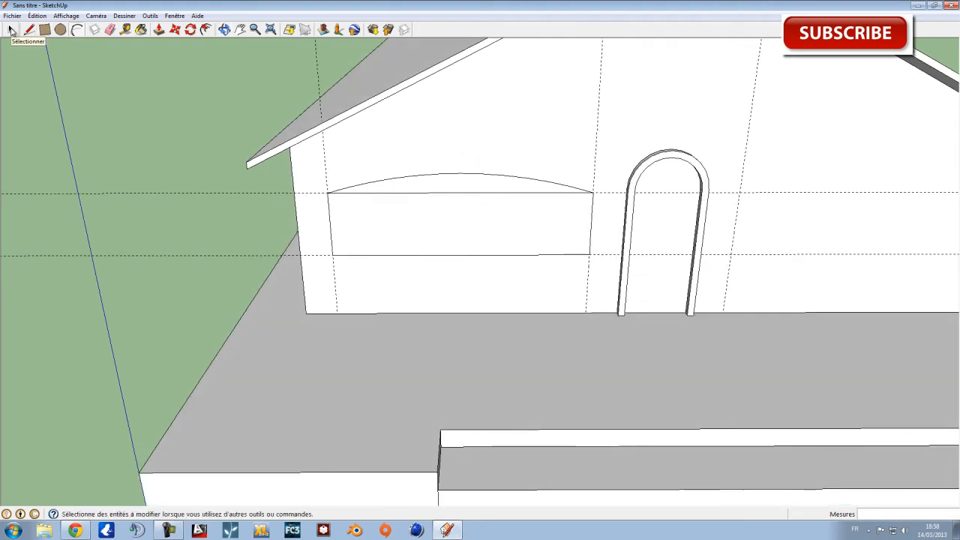
key(ctrl+z)
Step: Offset all four edges of the window rectangle outward by about 0.10 m to outline its frame
click(29, 29)
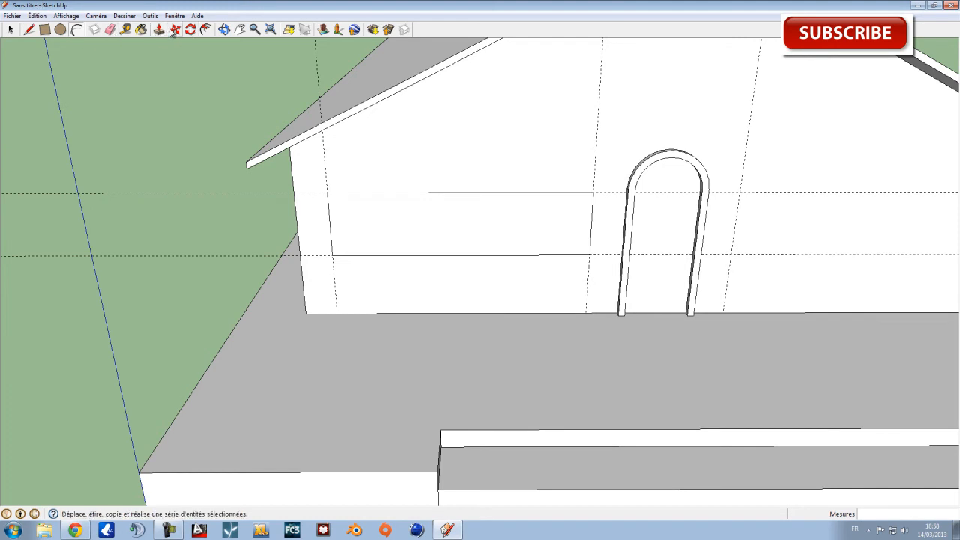
click(206, 30)
scroll(405, 194, up, 5)
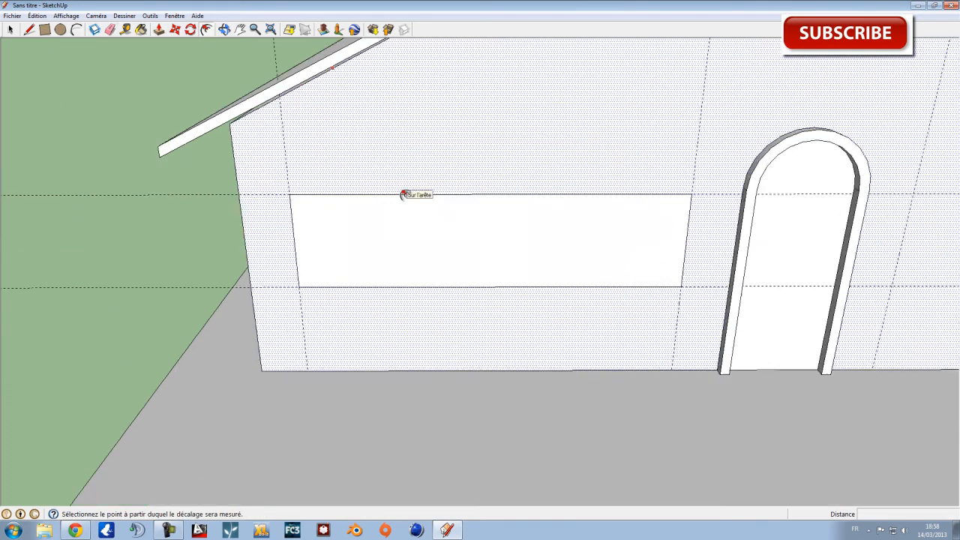
click(11, 30)
click(10, 30)
click(420, 195)
shift+click(284, 248)
shift+click(480, 298)
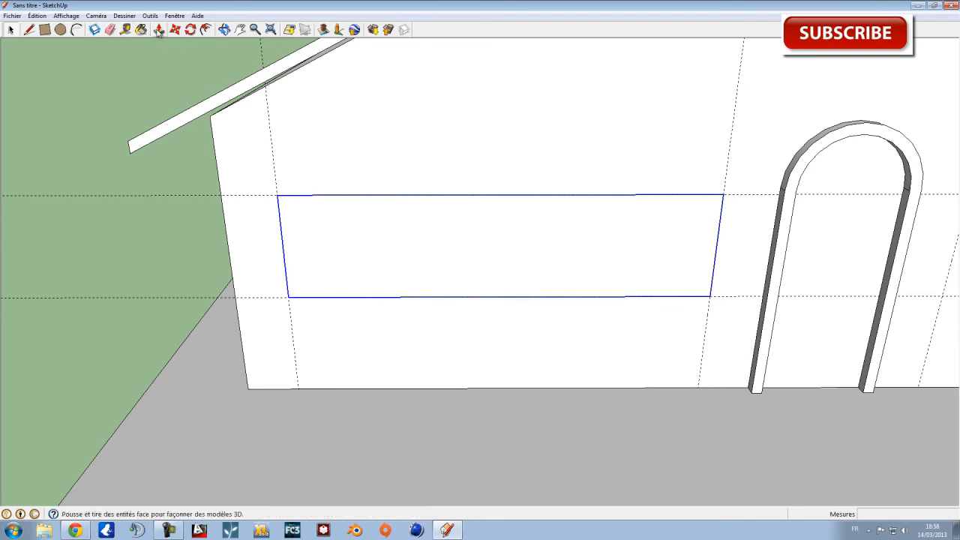
click(206, 29)
click(461, 195)
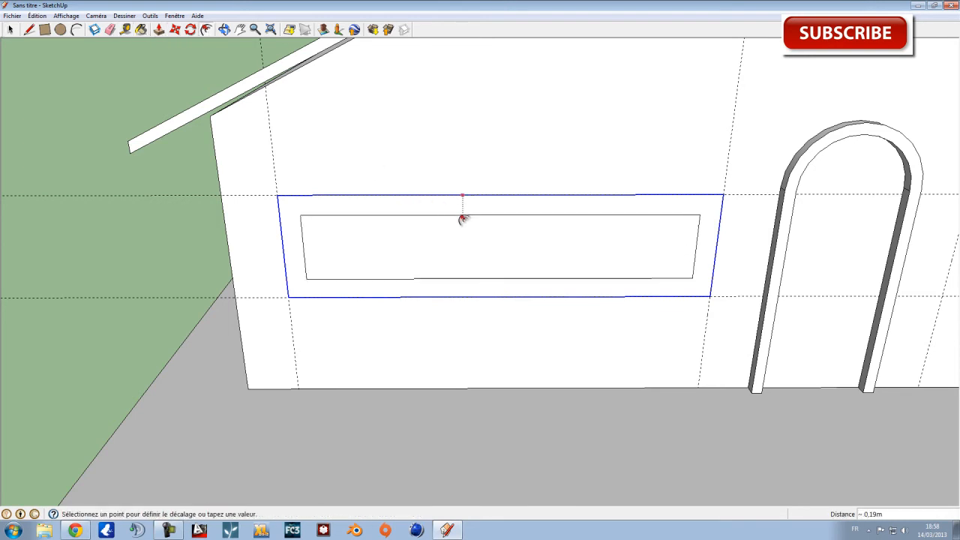
click(456, 188)
text(m)
Step: Delete the outer top edge of the window frame outline
click(10, 30)
click(497, 189)
click(498, 185)
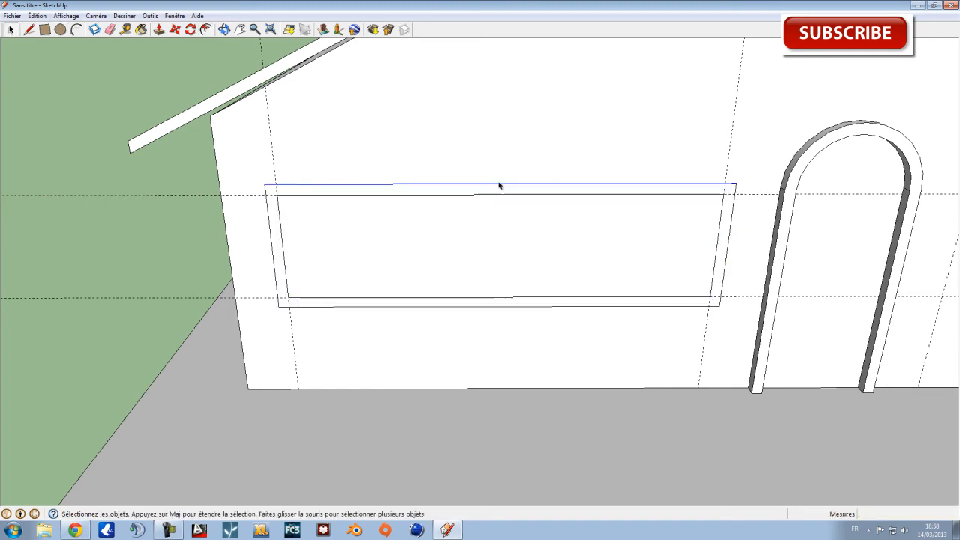
key(Delete)
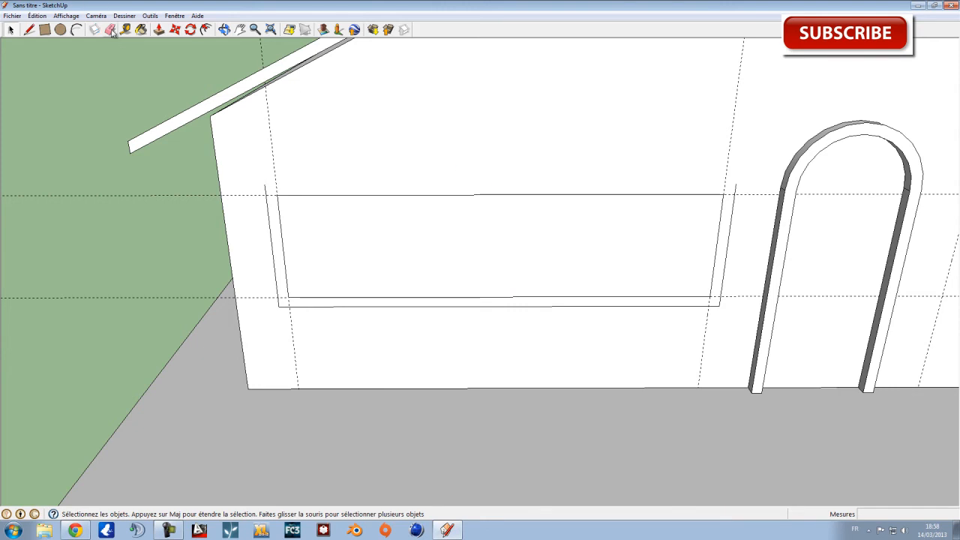
Step: Draw an arc with a 30 cm bulge between the two outer top corners of the window frame
click(28, 29)
click(264, 184)
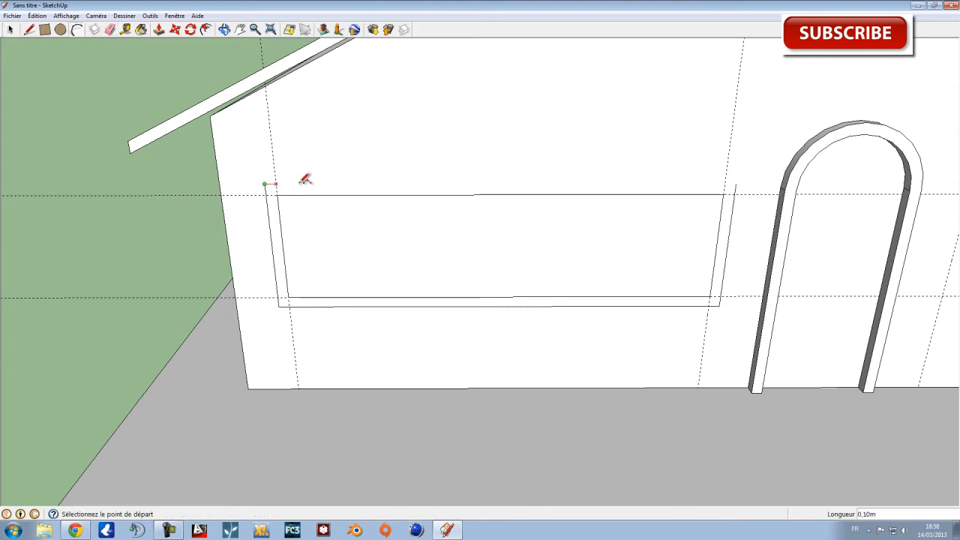
click(736, 183)
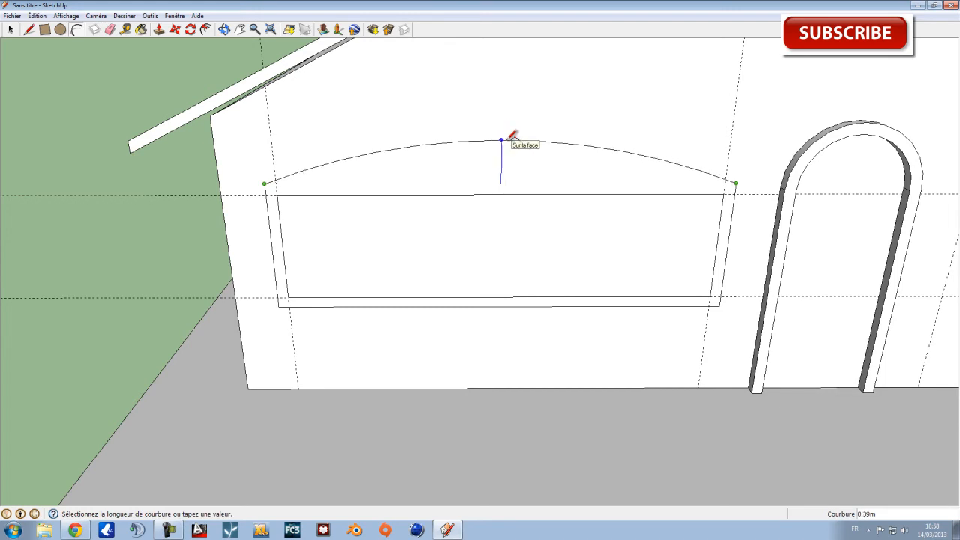
text(30cm)
key(Return)
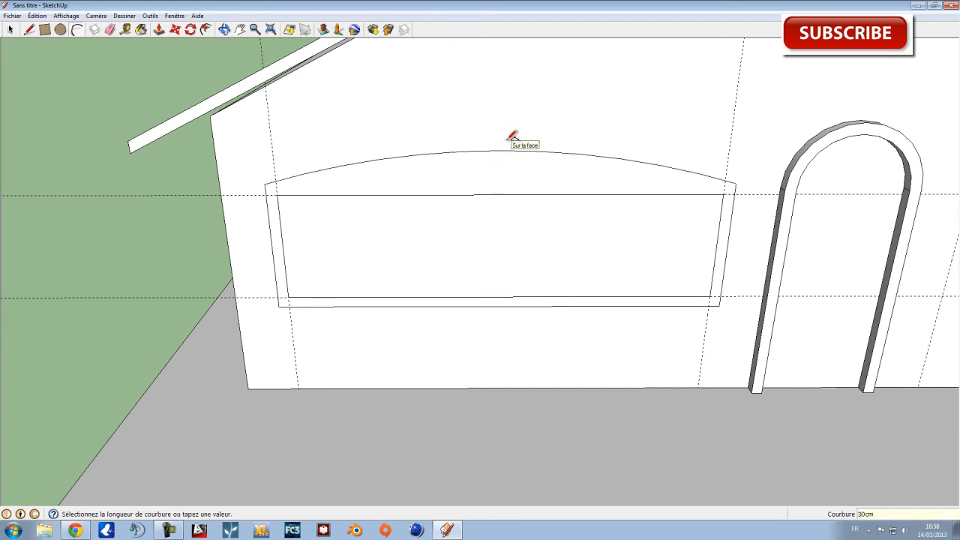
Step: Extrude the arched window frame face outward from the wall by 10 cm
scroll(526, 101, down, 3)
shift+middle_drag(737, 191, 598, 229)
middle_drag(329, 159, 357, 158)
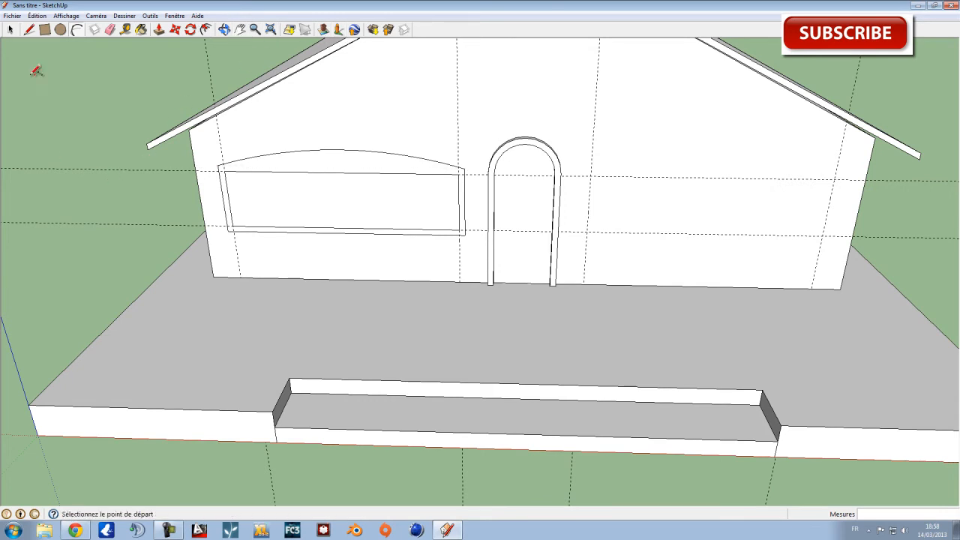
click(158, 29)
drag(328, 158, 323, 162)
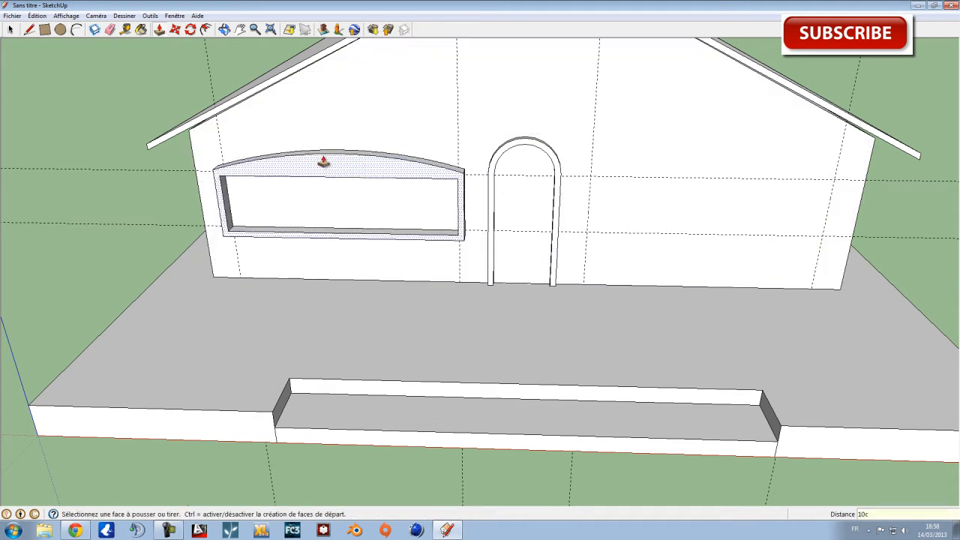
key(Return)
Step: Try to place a vertical guide through the middle of the arched window frame, offset from the opening's left edge
middle_drag(623, 168, 407, 188)
scroll(408, 188, up, 5)
mouse_move(360, 163)
middle_down()
mouse_move(368, 150)
mouse_move(417, 165)
mouse_move(450, 221)
middle_up()
click(11, 30)
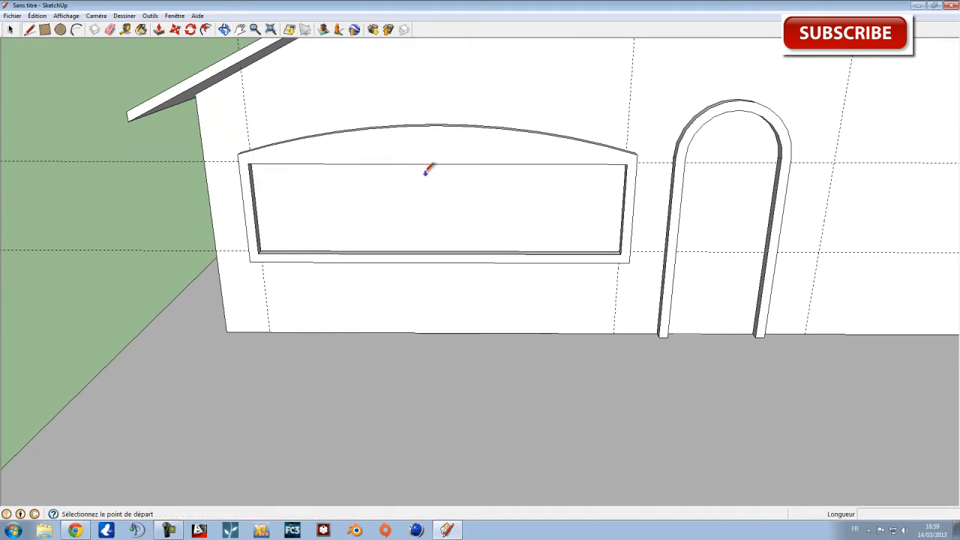
click(125, 29)
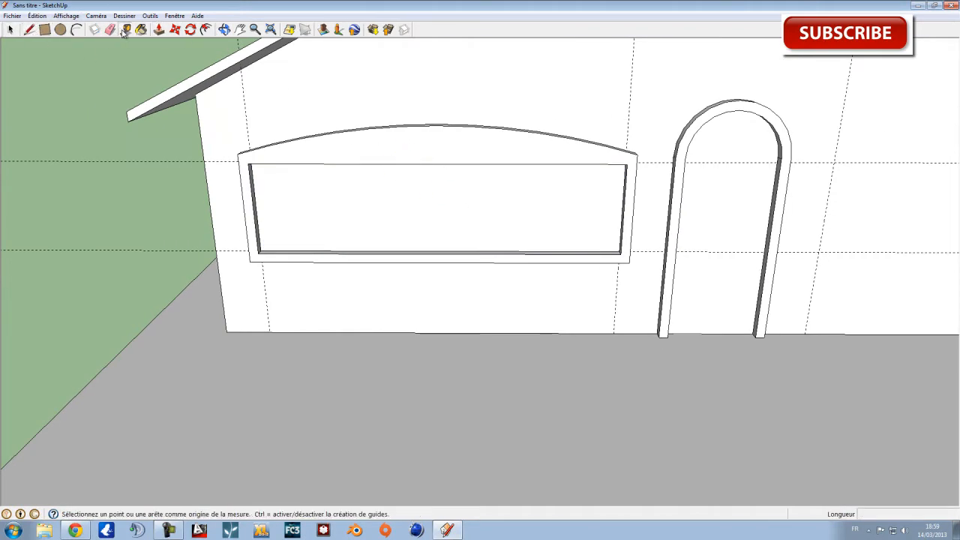
click(437, 154)
click(477, 158)
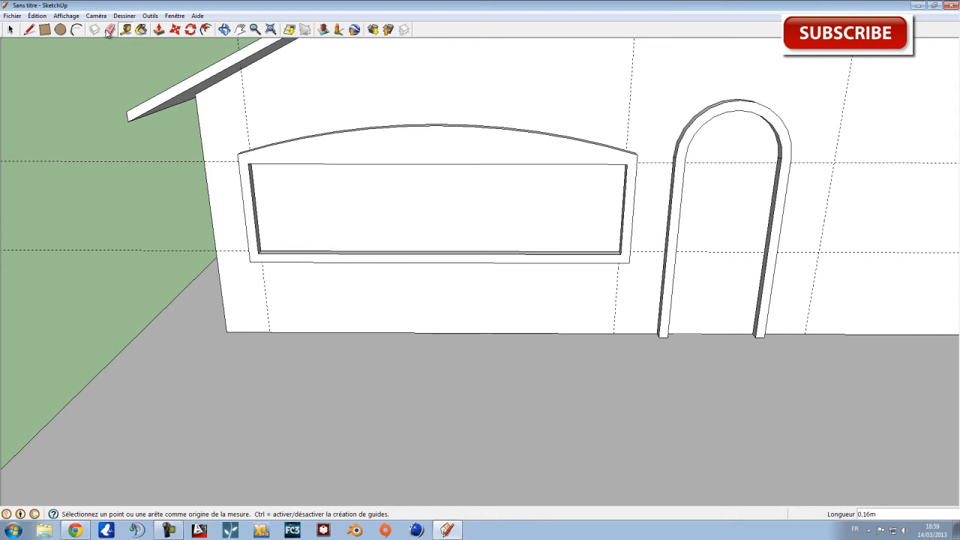
scroll(263, 200, up, 3)
click(255, 206)
click(573, 206)
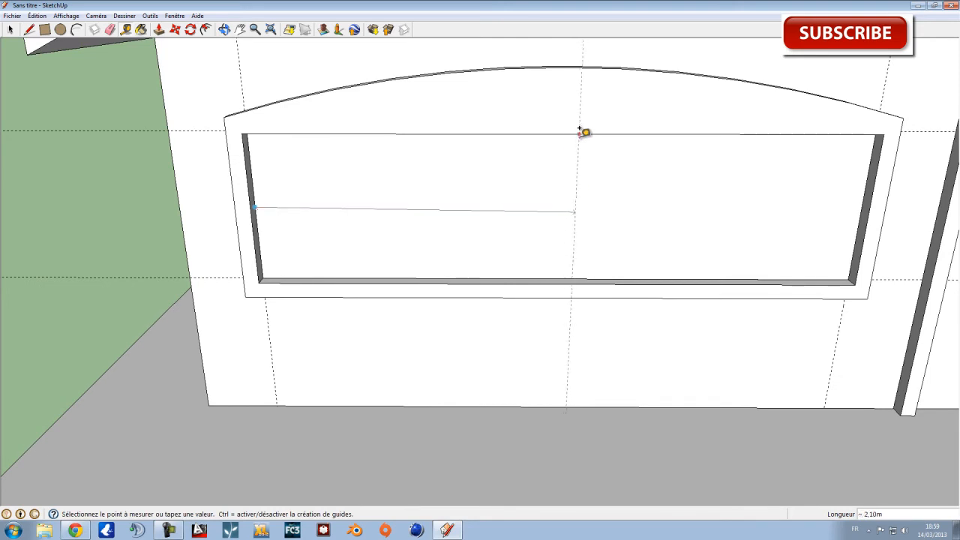
click(564, 129)
Step: Try to offset another guide from the window's centre guide using the Tape Measure
scroll(634, 186, down, 3)
scroll(523, 184, up, 4)
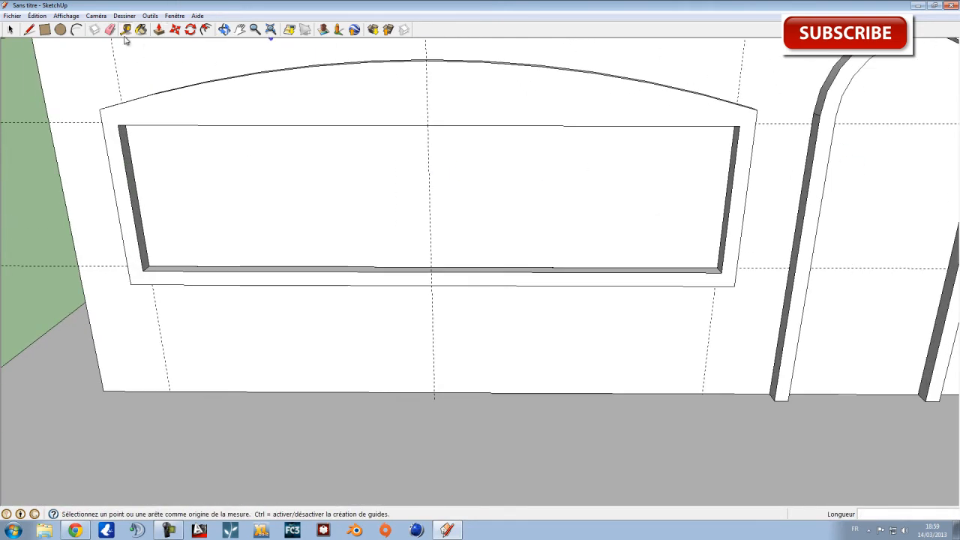
click(430, 192)
click(440, 183)
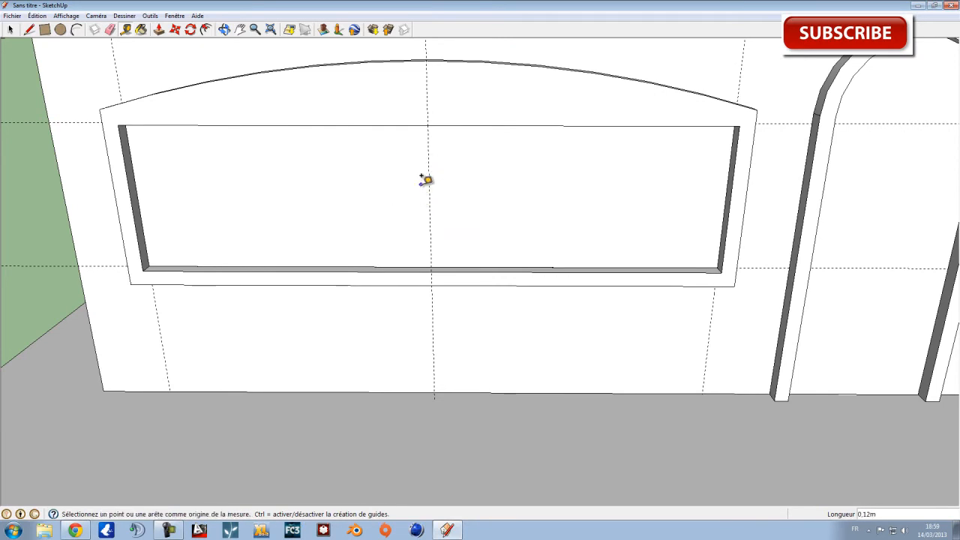
click(428, 124)
click(428, 137)
Step: Place a vertical guide on the wall inside the window opening, from its left inner edge to the top edge's midpoint
middle_drag(452, 184, 420, 239)
click(265, 184)
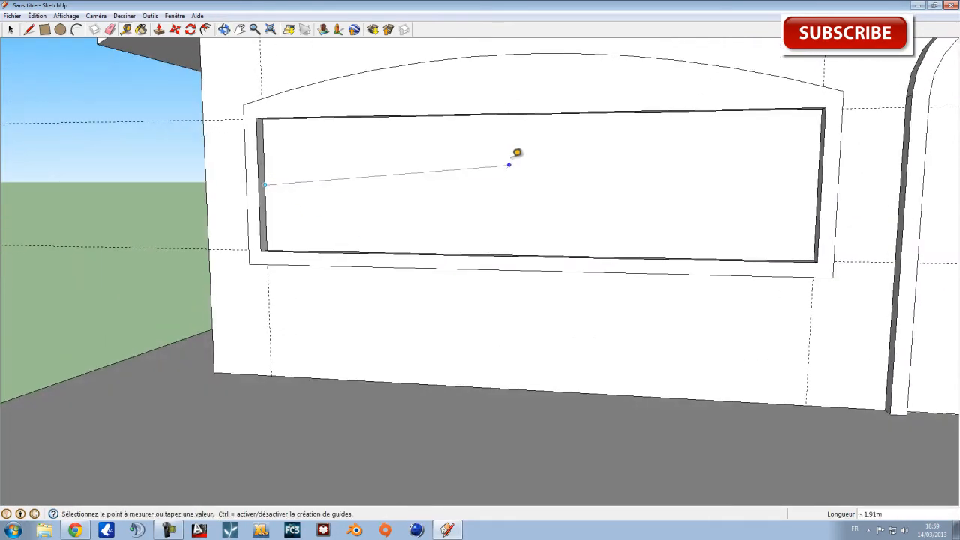
click(513, 178)
middle_drag(513, 177, 593, 87)
scroll(487, 172, up, 3)
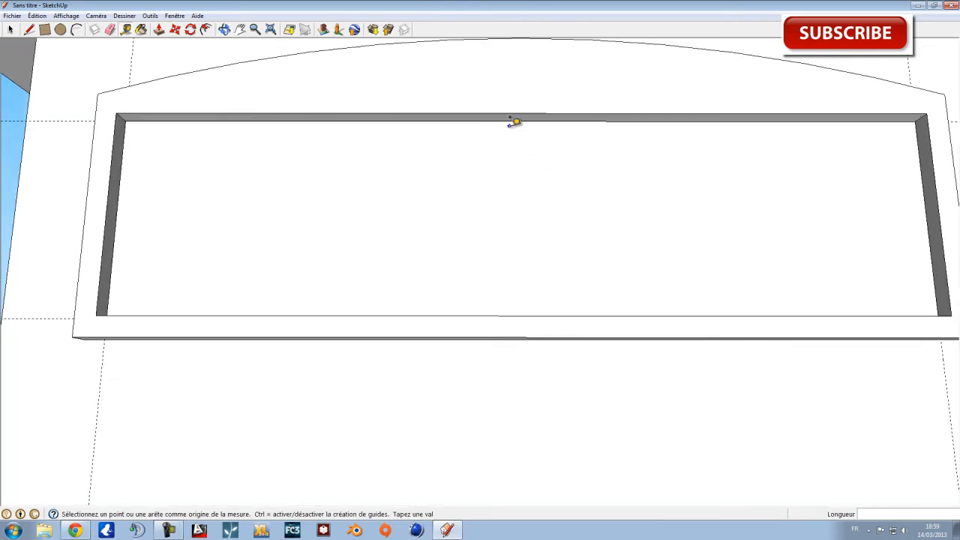
click(116, 216)
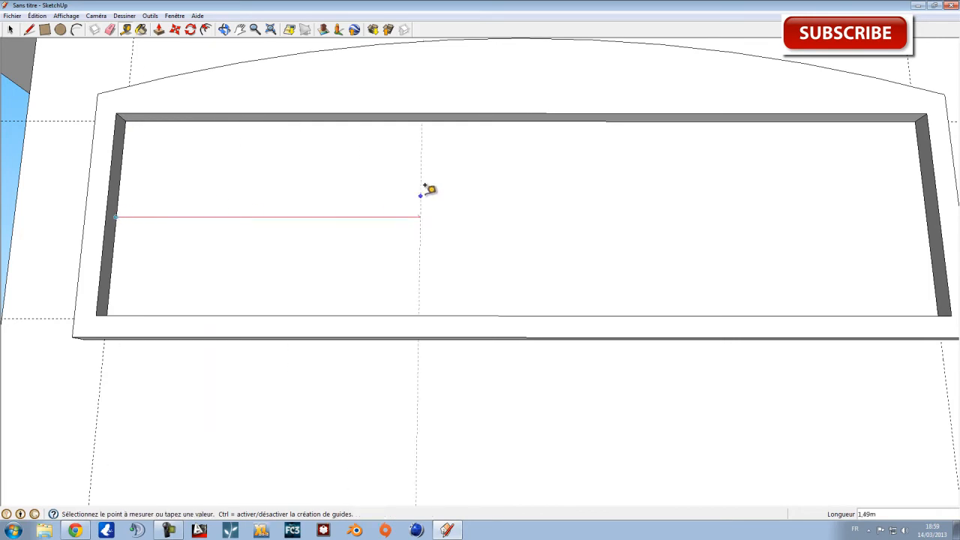
click(516, 113)
Step: Measure from the window's centre guide toward the left side of the opening
mouse_move(578, 257)
middle_down()
mouse_move(566, 306)
mouse_move(581, 275)
middle_up()
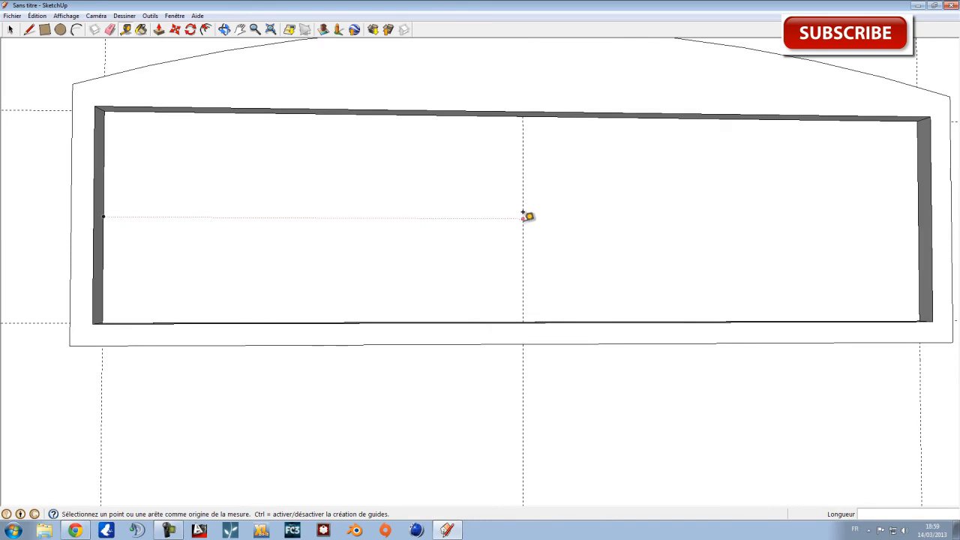
click(523, 217)
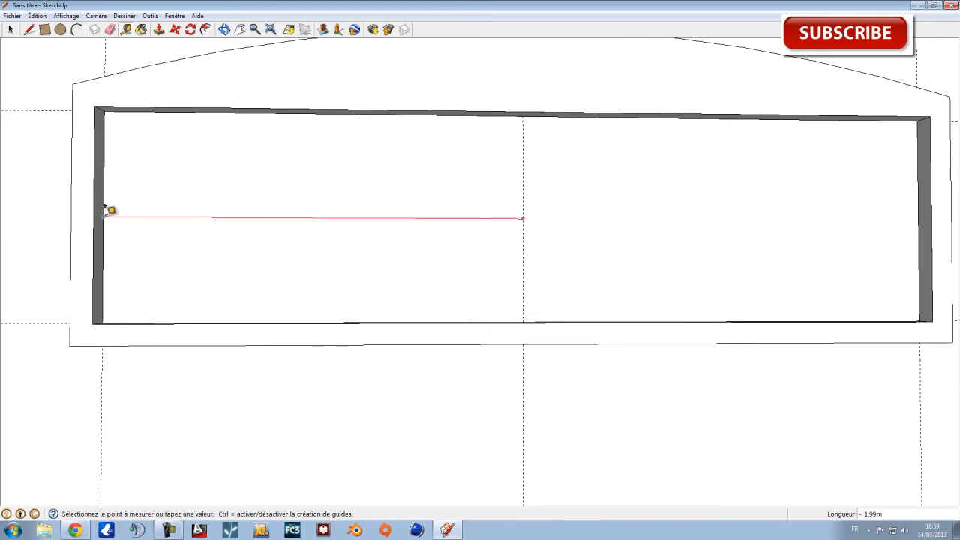
click(166, 216)
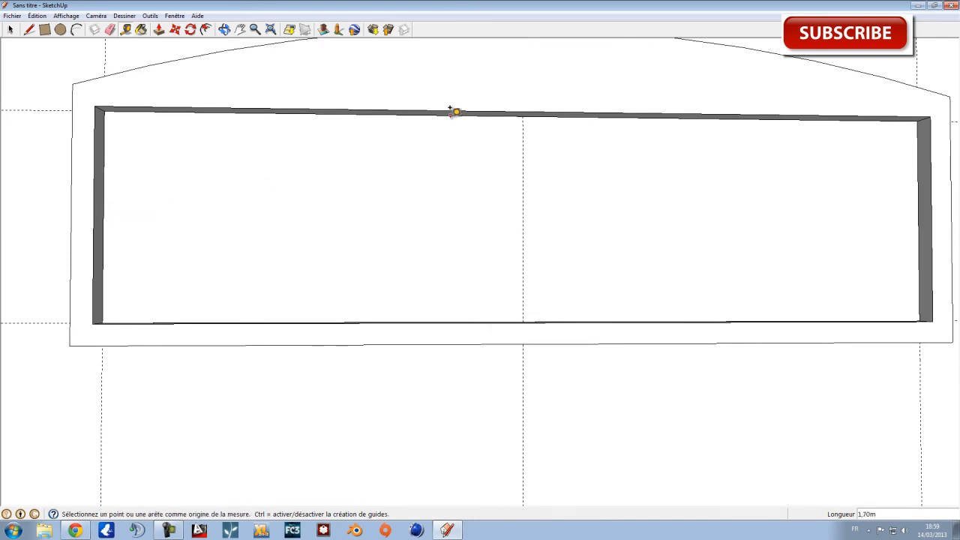
Step: Place a horizontal guide at mid-height of the window opening, offset from the opening's top edge
click(450, 112)
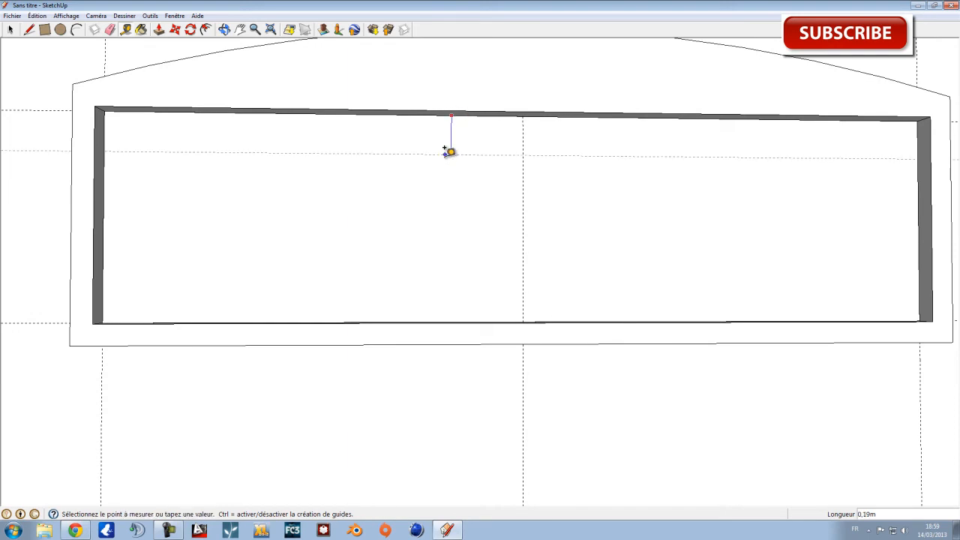
click(523, 211)
middle_drag(426, 218, 463, 234)
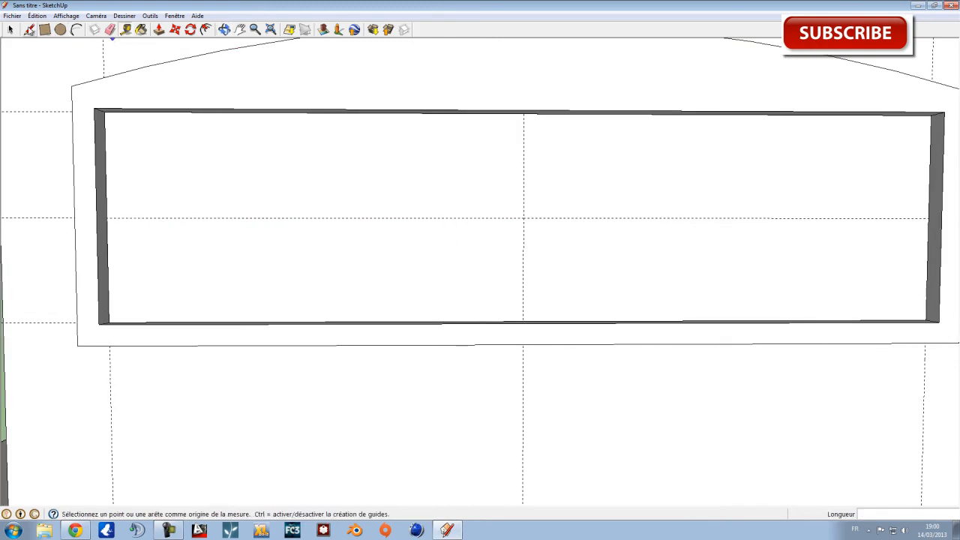
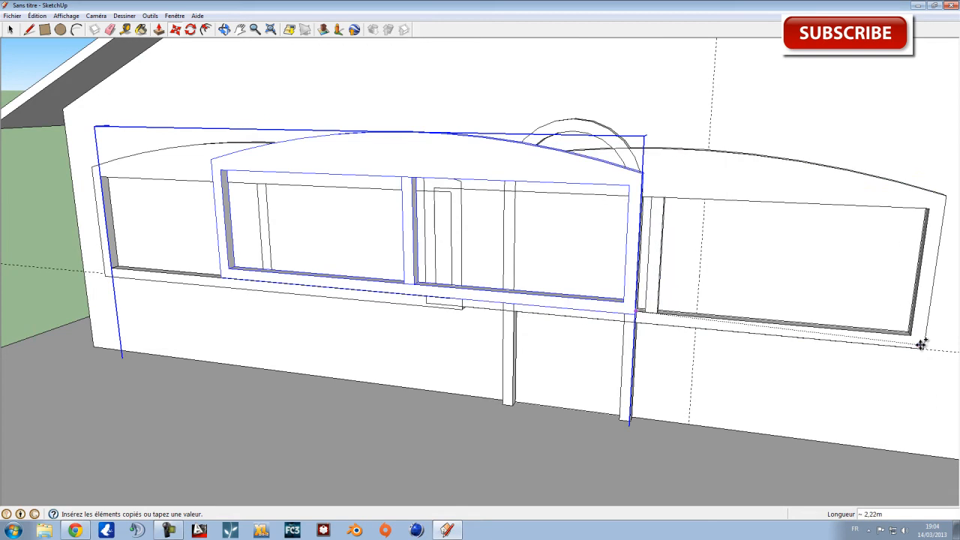
Step: Undo the misplaced copies of the arched window
key(ctrl+z)
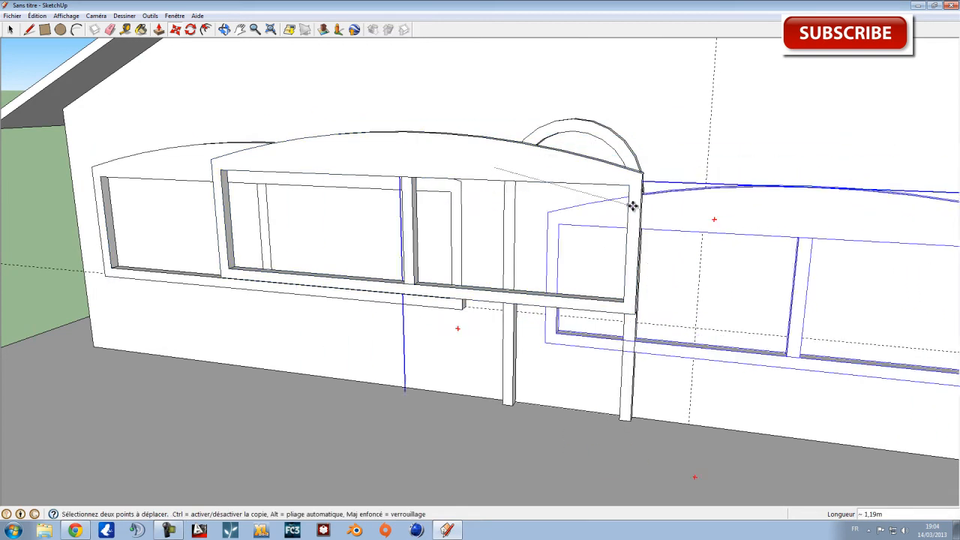
scroll(632, 203, down, 3)
middle_drag(690, 206, 544, 209)
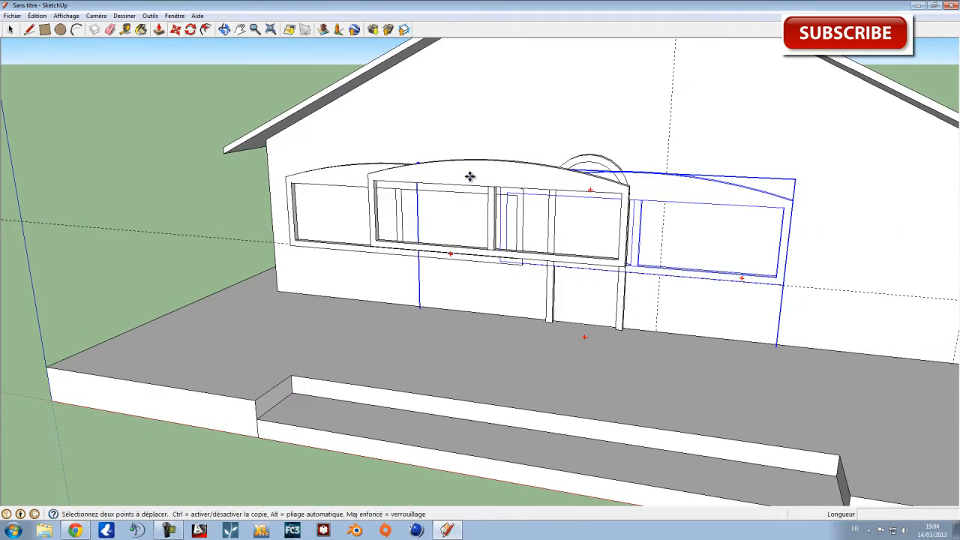
key(ctrl+z)
Step: Copy the arched window from its lower right corner to the intersection of the guides near the facade's right end
shift+middle_drag(799, 300, 499, 270)
drag(499, 269, 483, 270)
scroll(313, 203, up, 2)
scroll(323, 202, down, 1)
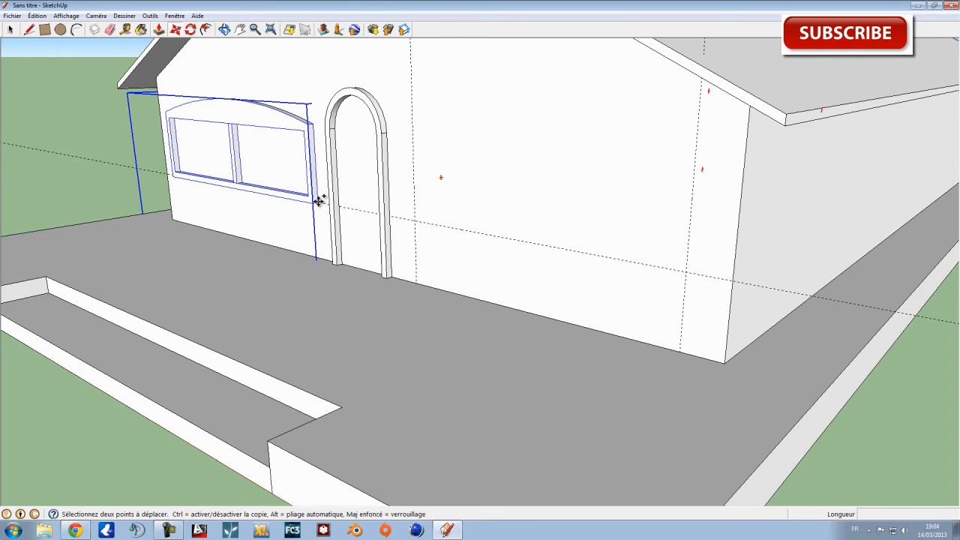
click(320, 200)
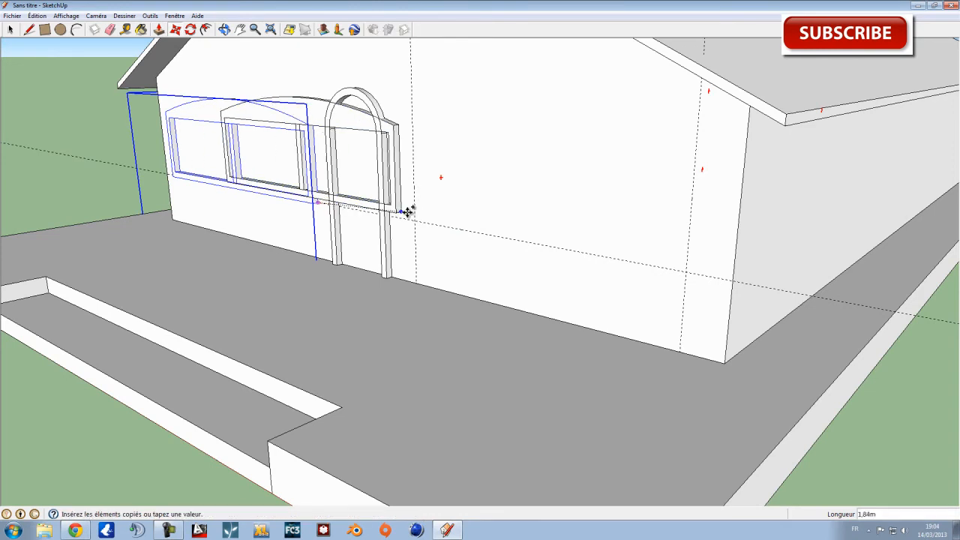
click(688, 271)
scroll(487, 242, down, 6)
key(ctrl+t)
middle_drag(745, 235, 559, 241)
middle_drag(489, 188, 476, 192)
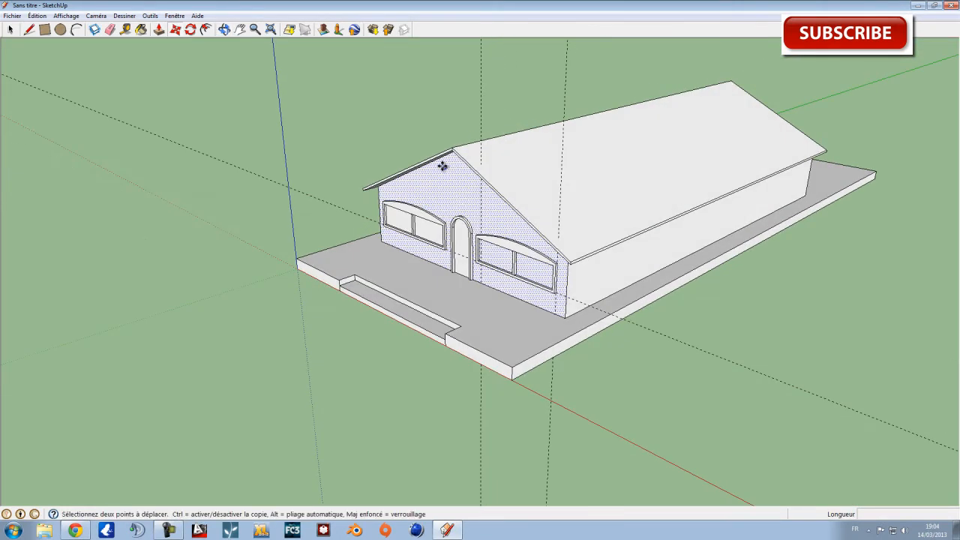
Step: Push/Pull the roof's front edge face 2 m outward to form an overhang above the facade
click(158, 31)
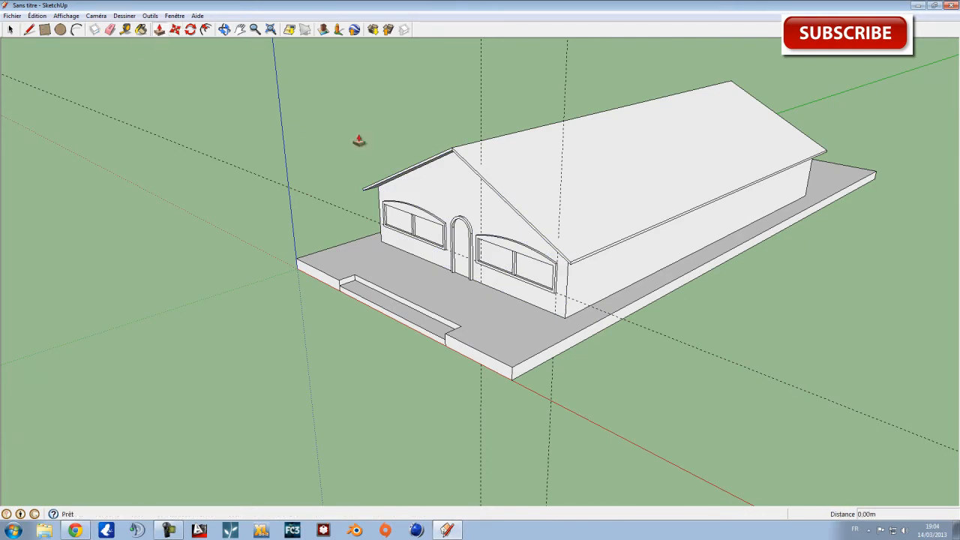
scroll(428, 157, up, 3)
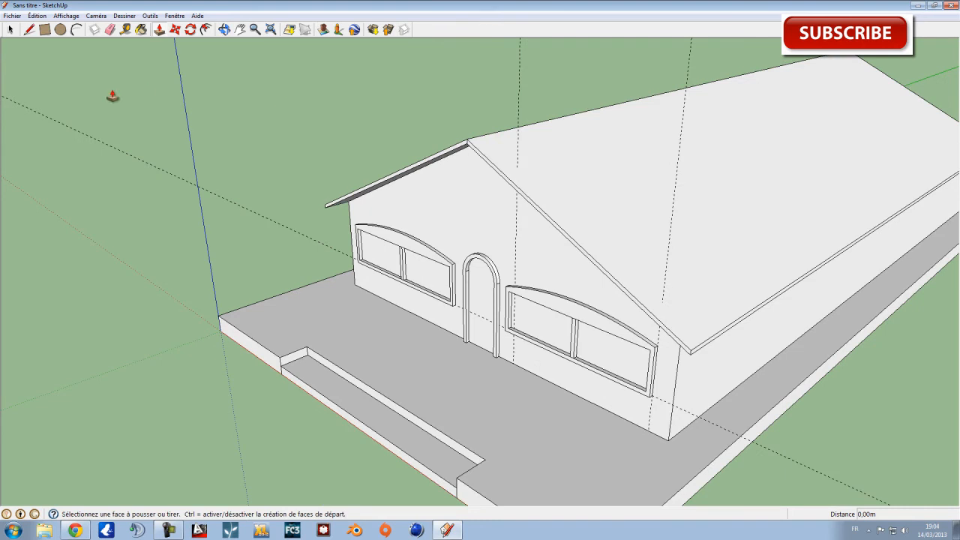
click(11, 29)
scroll(451, 121, up, 3)
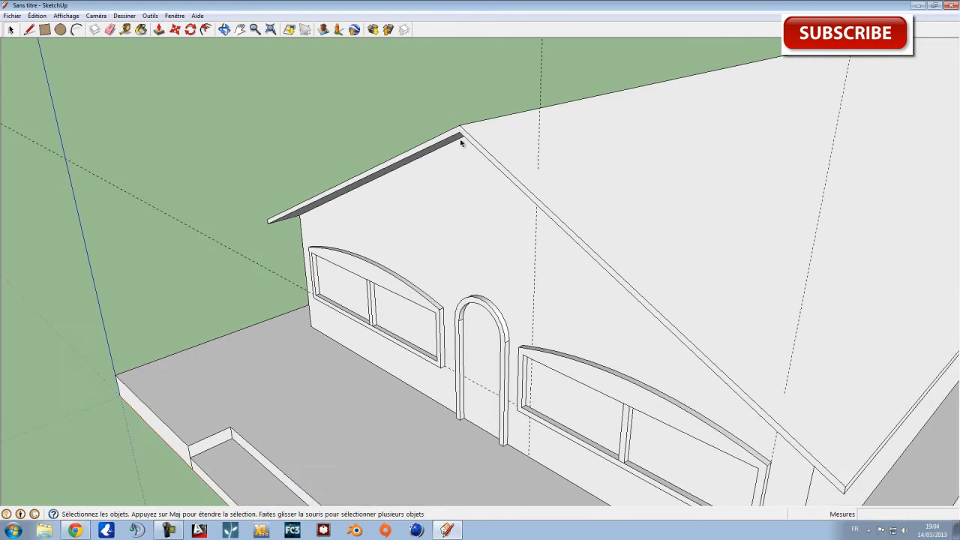
scroll(461, 142, down, 3)
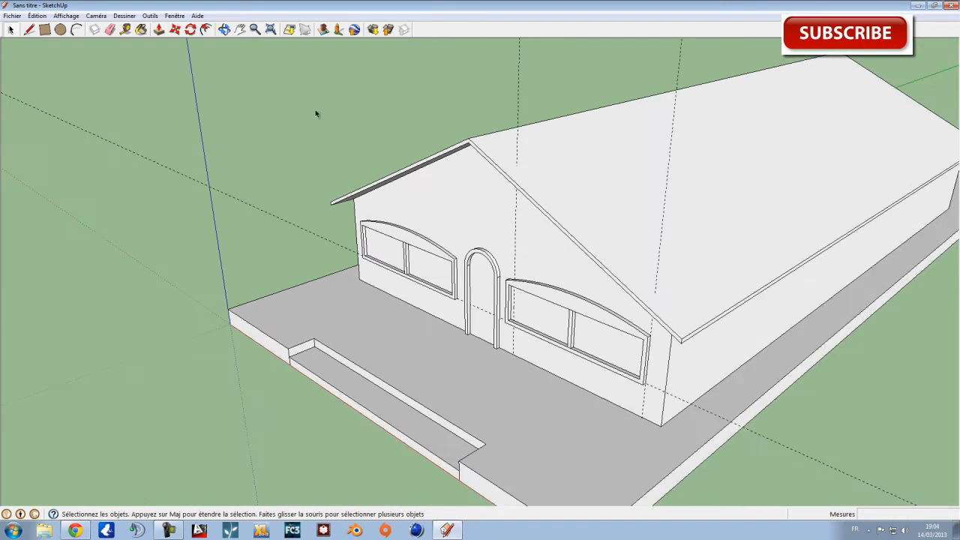
click(158, 30)
scroll(507, 177, up, 3)
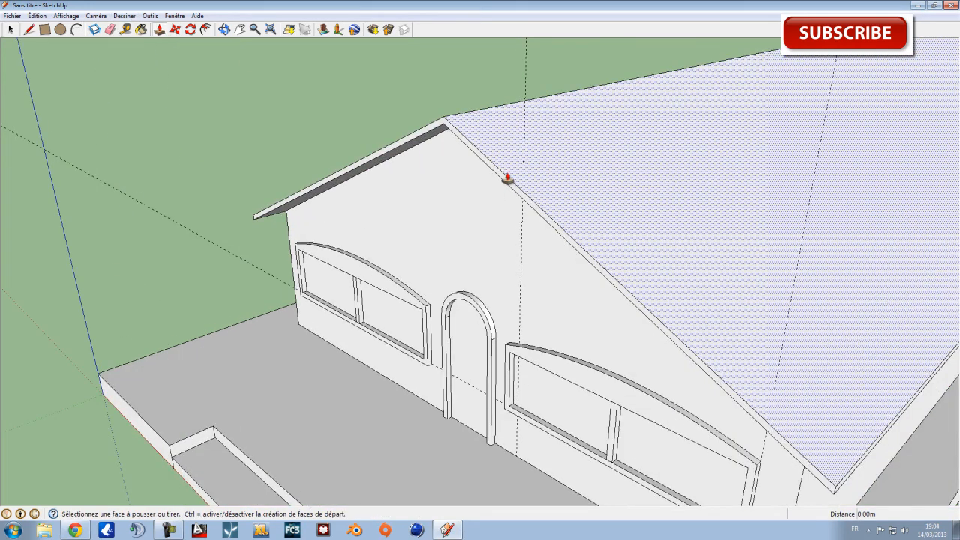
scroll(507, 181, up, 2)
click(504, 182)
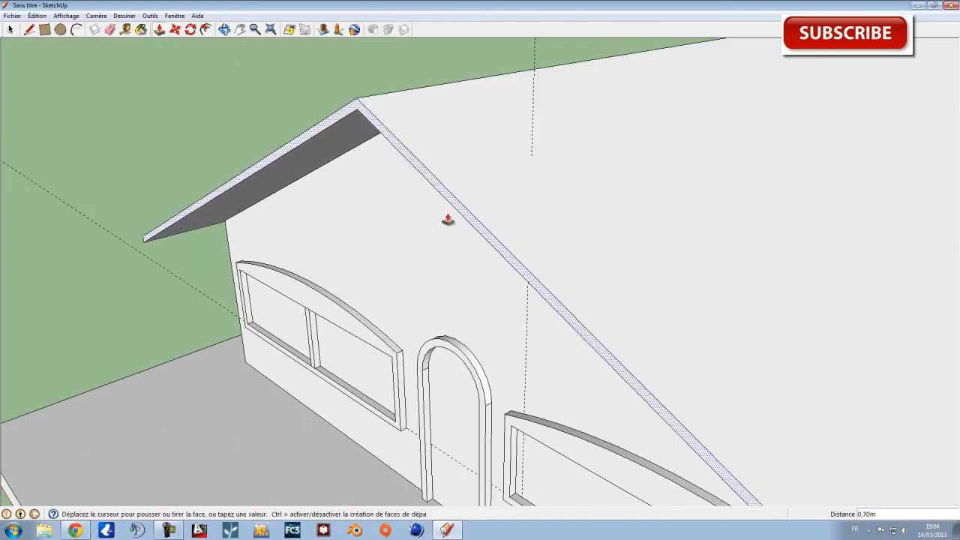
scroll(356, 267, down, 2)
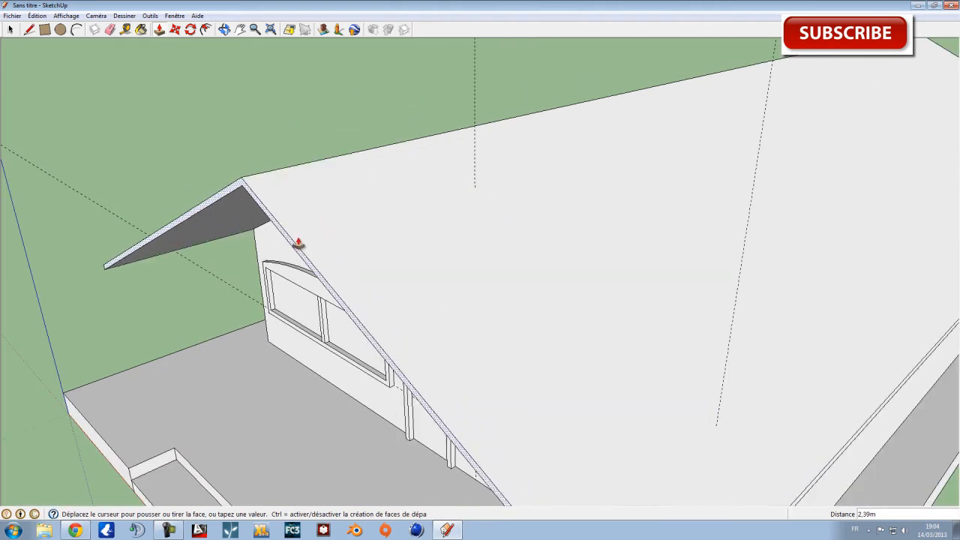
click(298, 242)
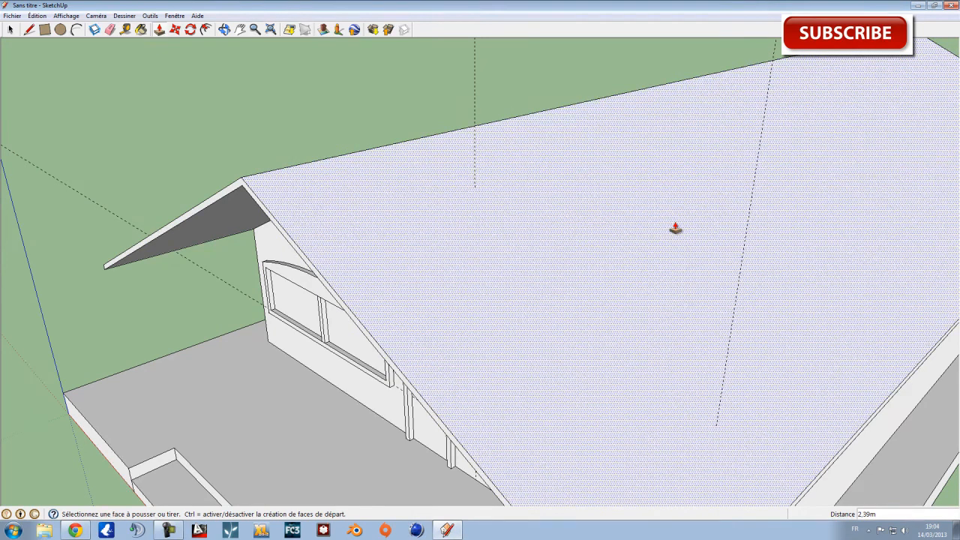
middle_drag(772, 223, 456, 221)
scroll(436, 241, up, 4)
scroll(428, 223, up, 4)
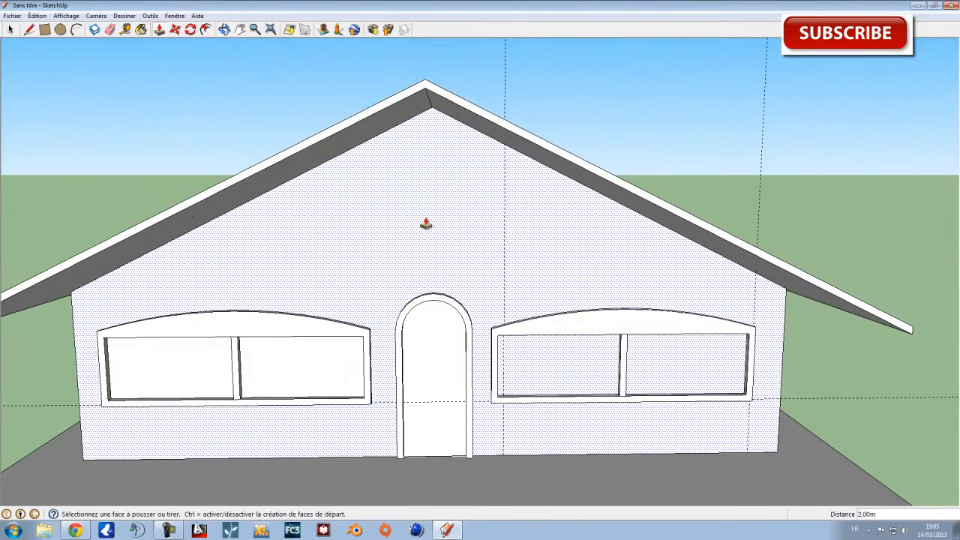
Step: Place a vertical guide through the middle of the door, offset about 5.58 m from the facade's left edge
scroll(450, 207, down, 3)
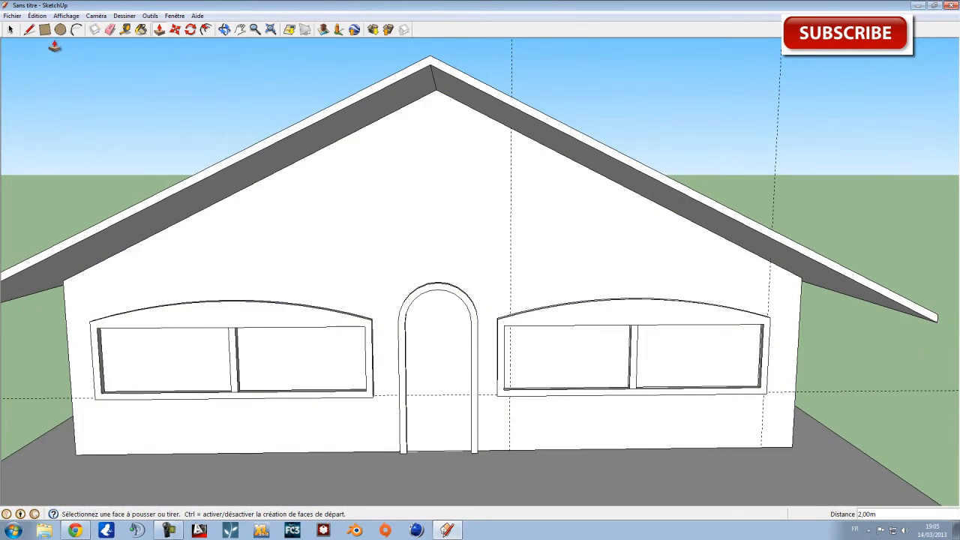
click(125, 30)
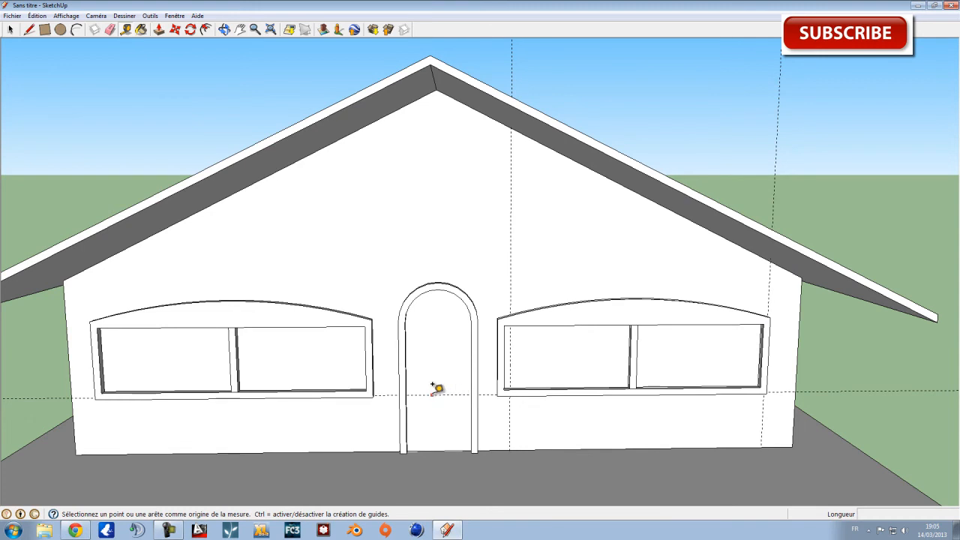
click(439, 284)
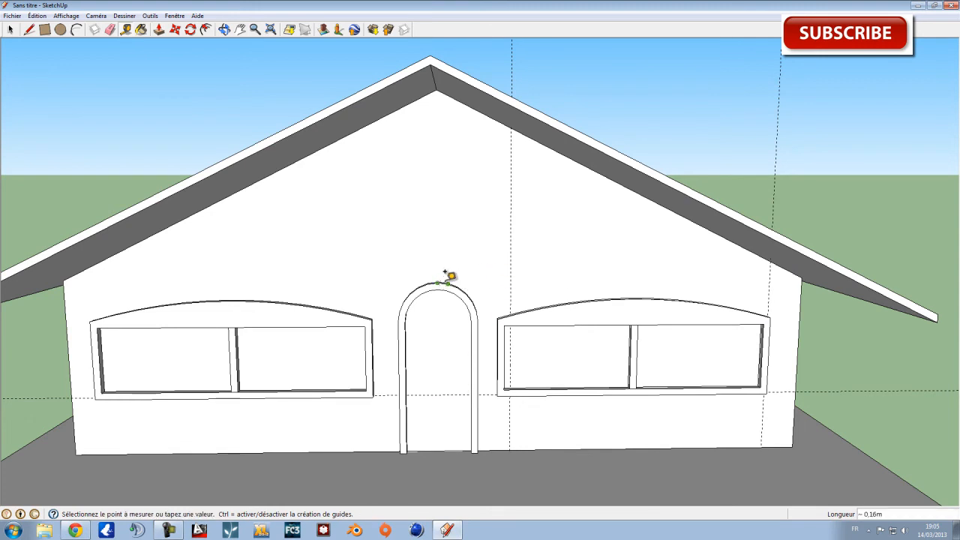
click(468, 229)
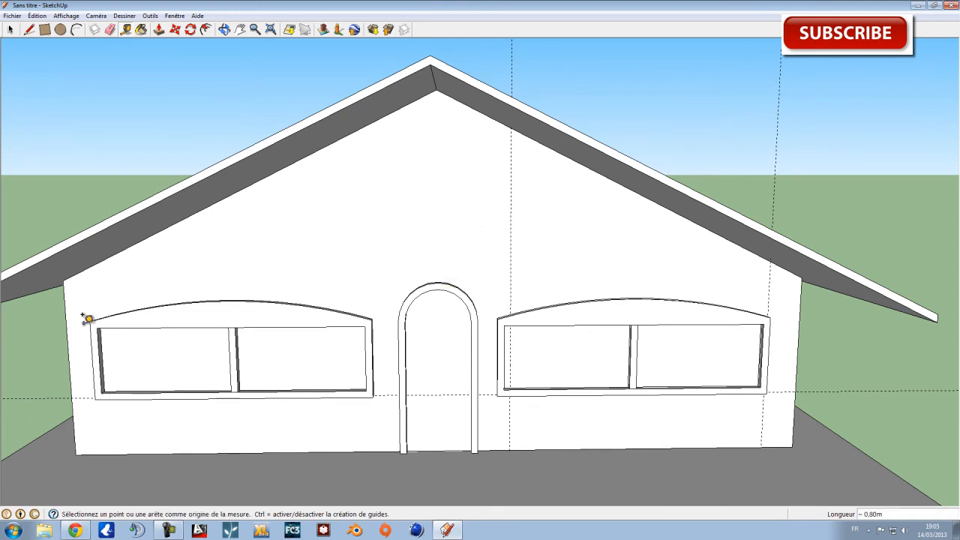
click(68, 358)
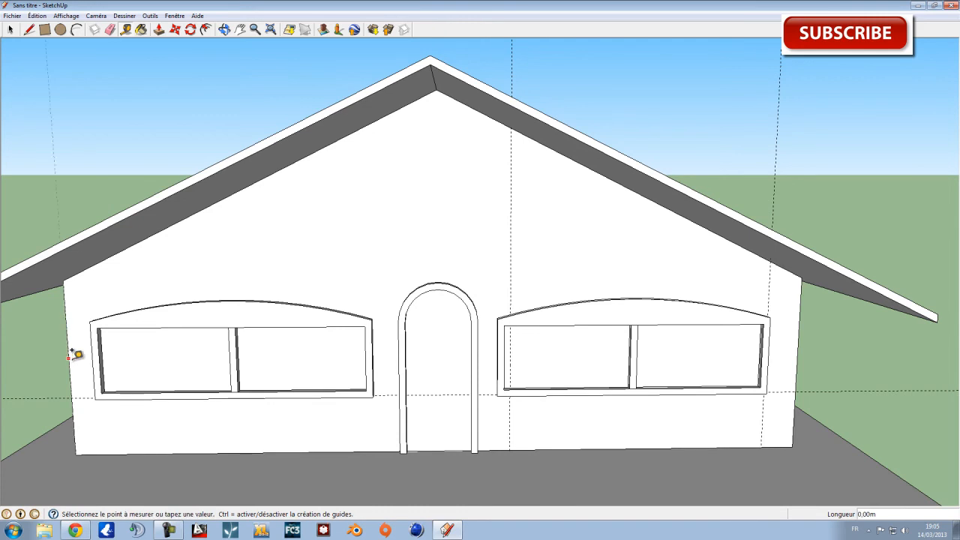
click(438, 393)
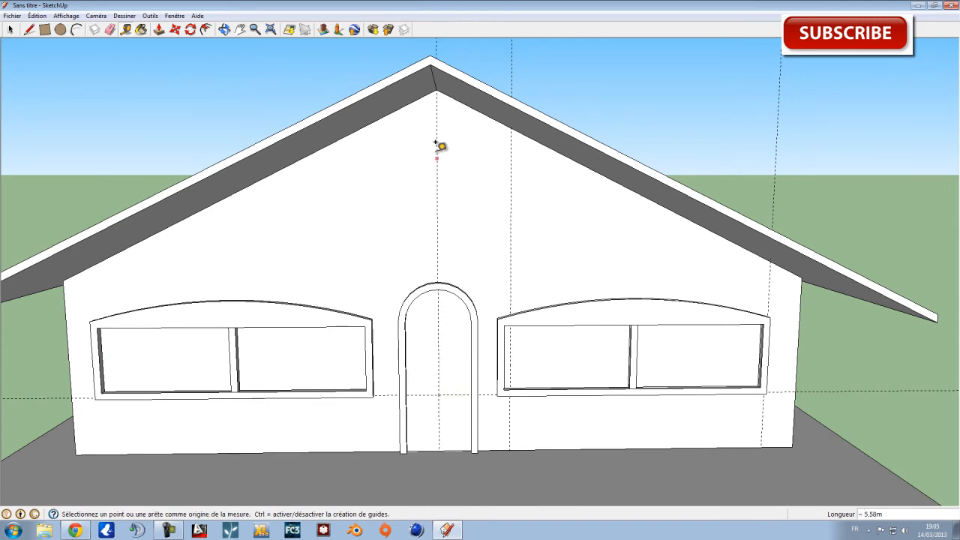
Step: Draw a circle of about 0.60 m radius on the gable wall above the door, centred on the middle guide
click(60, 30)
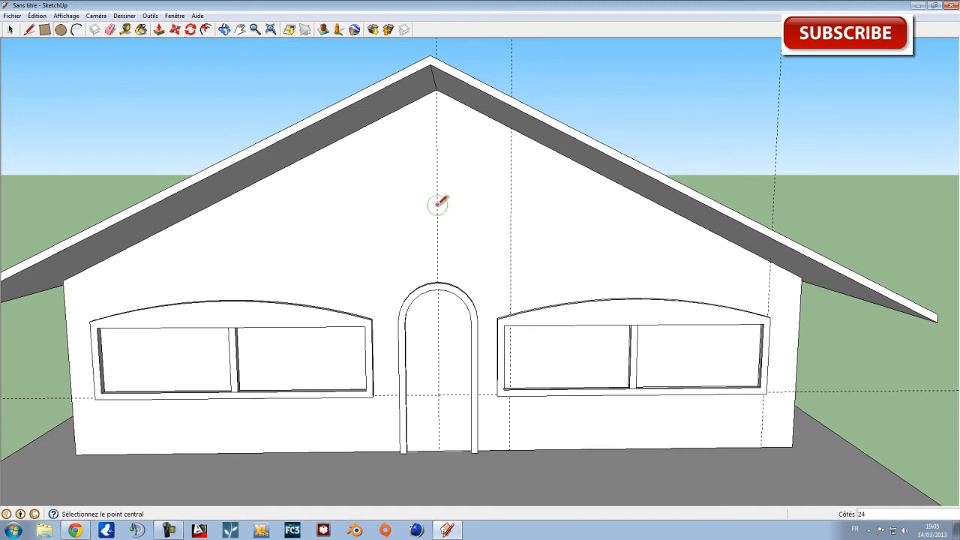
click(436, 198)
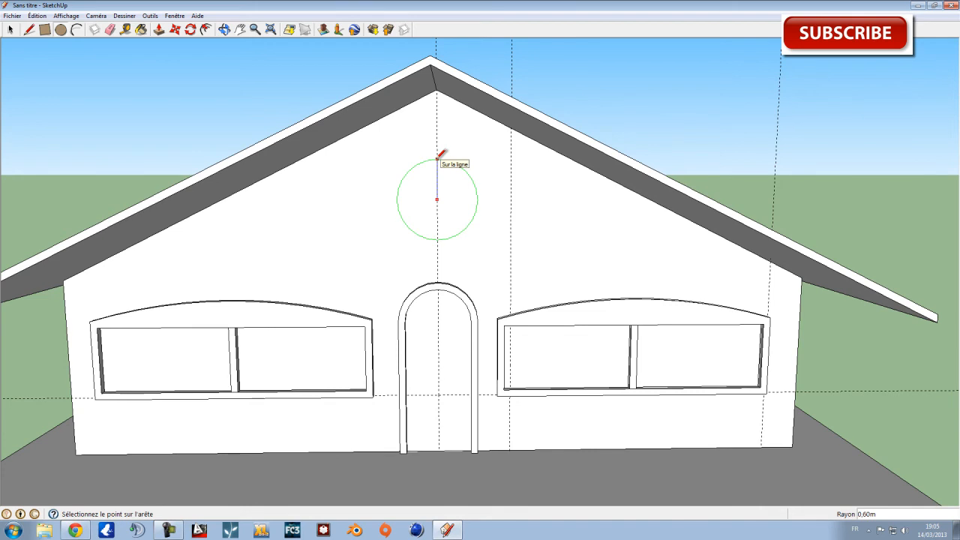
click(438, 158)
mouse_move(513, 234)
middle_down()
mouse_move(482, 253)
mouse_move(512, 236)
middle_up()
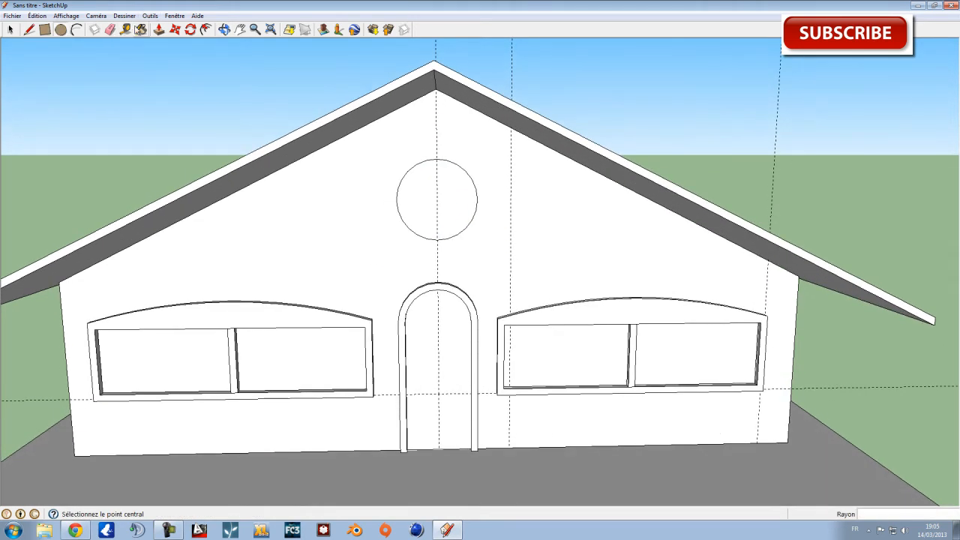
Step: Offset the gable circle outward by 10 cm to outline the round window's frame
click(207, 30)
click(450, 164)
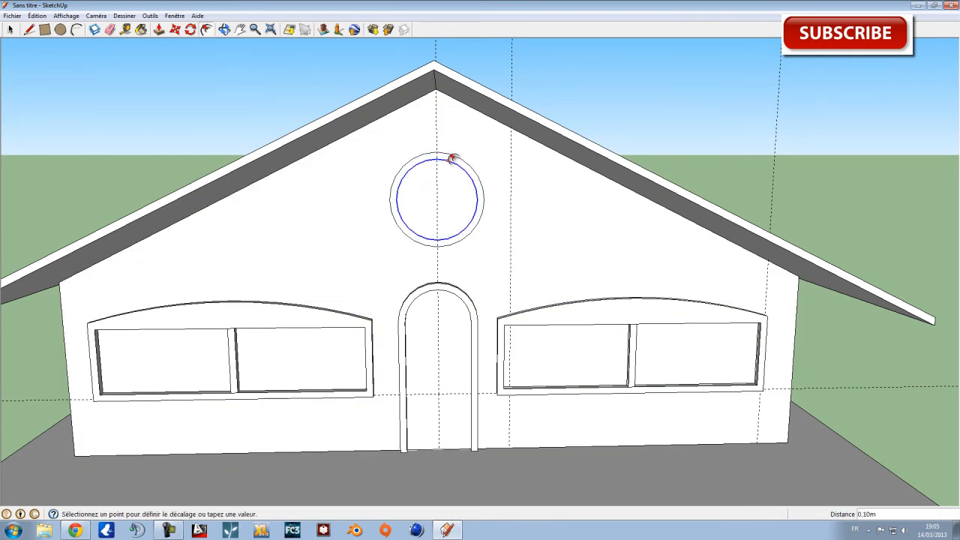
text(10cm)
key(Return)
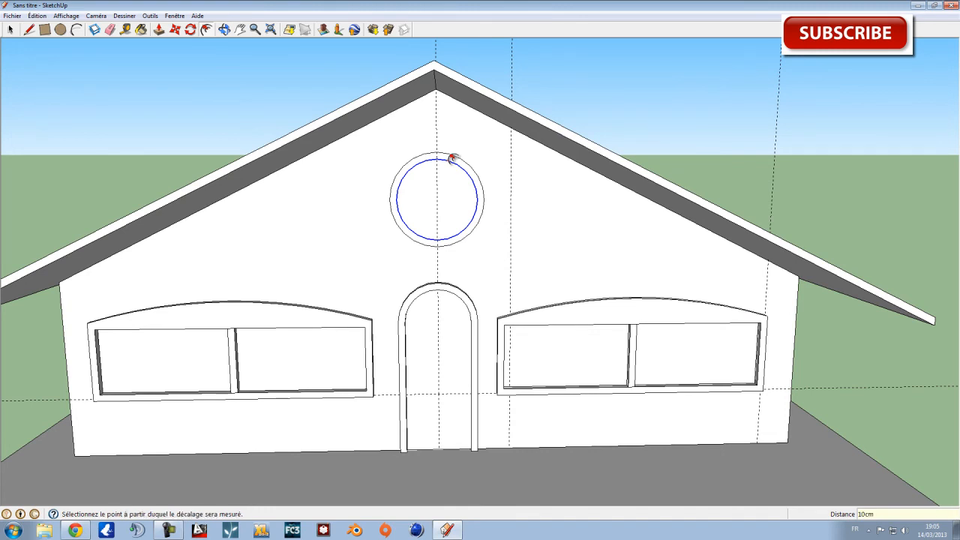
middle_drag(480, 199, 478, 222)
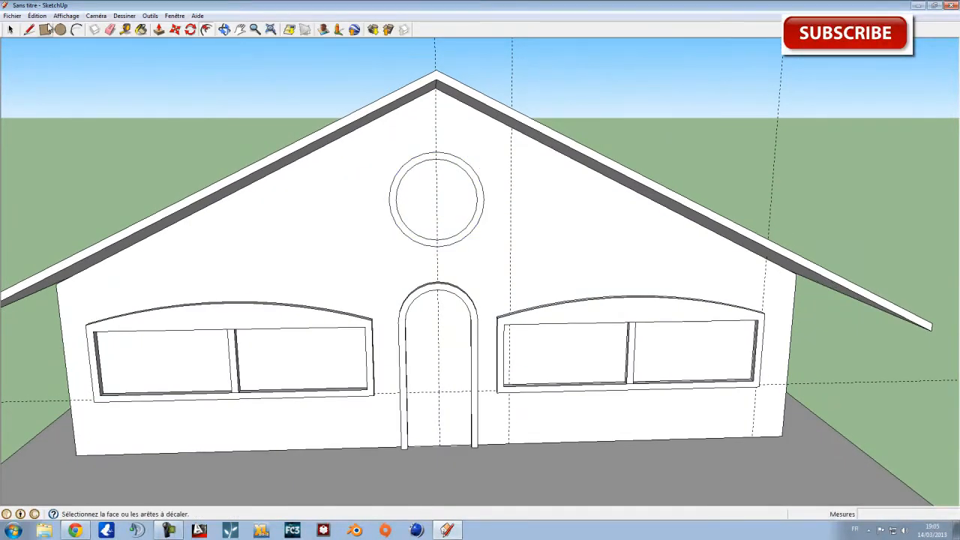
Step: Push/Pull the ring around the round window 10 cm out from the wall
click(159, 29)
scroll(464, 164, up, 1)
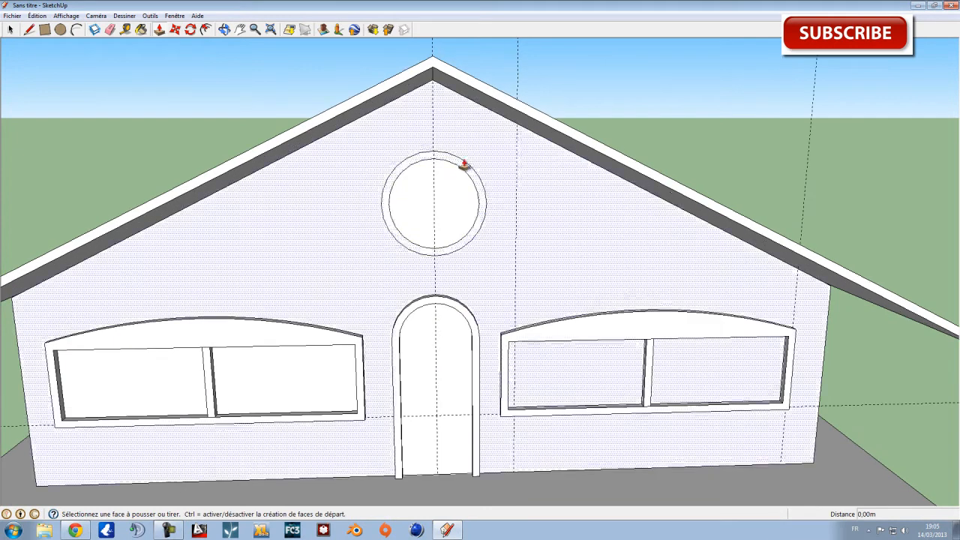
click(464, 164)
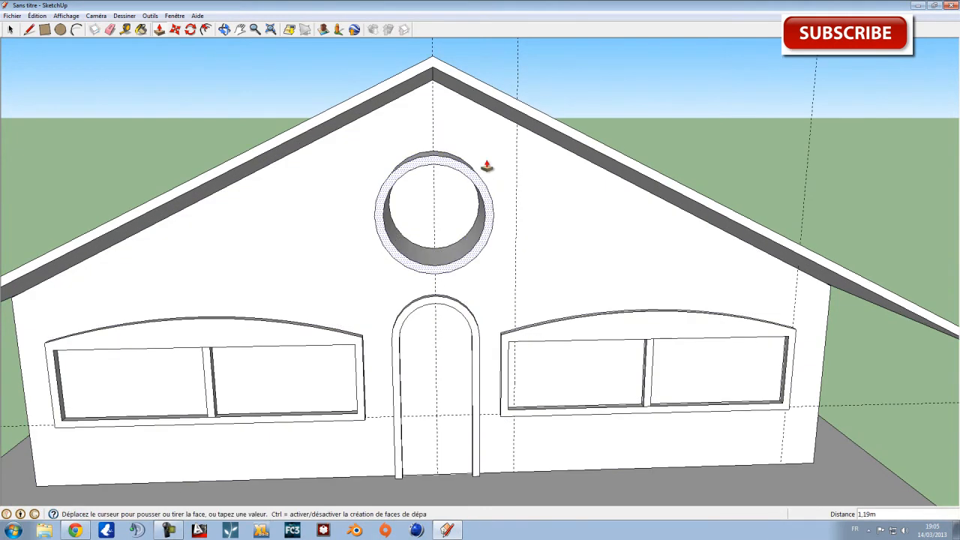
click(486, 165)
text(10)
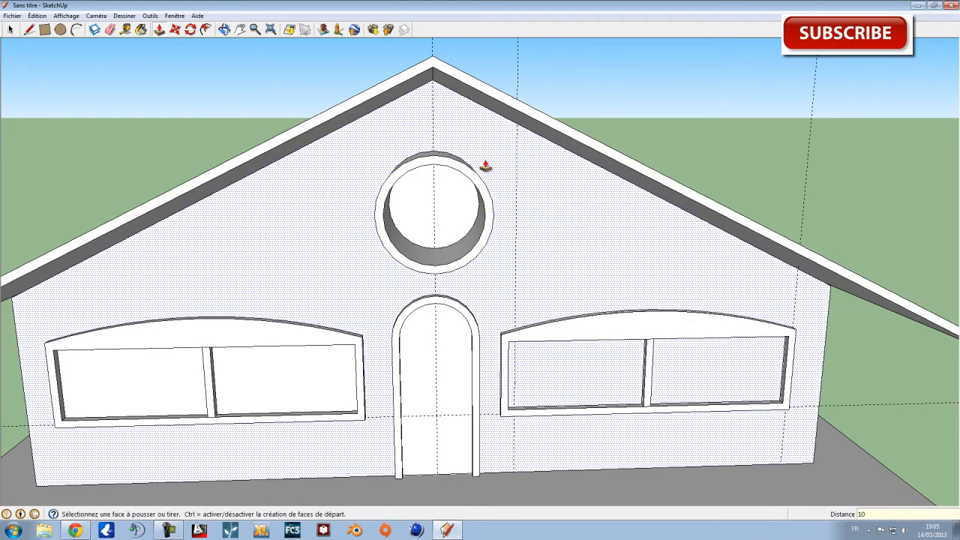
text(cm)
key(Return)
middle_drag(523, 170, 581, 280)
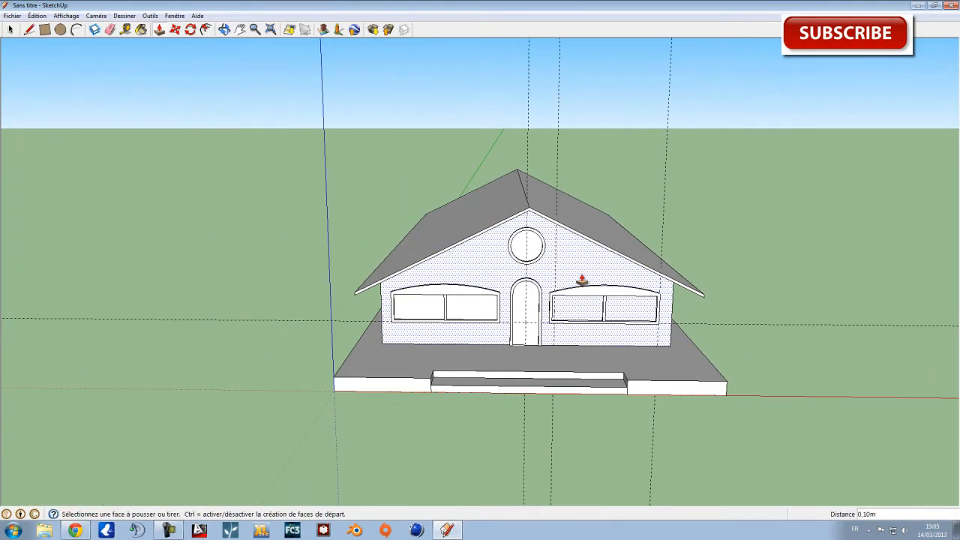
middle_drag(647, 265, 572, 269)
middle_drag(653, 254, 463, 368)
scroll(464, 367, up, 6)
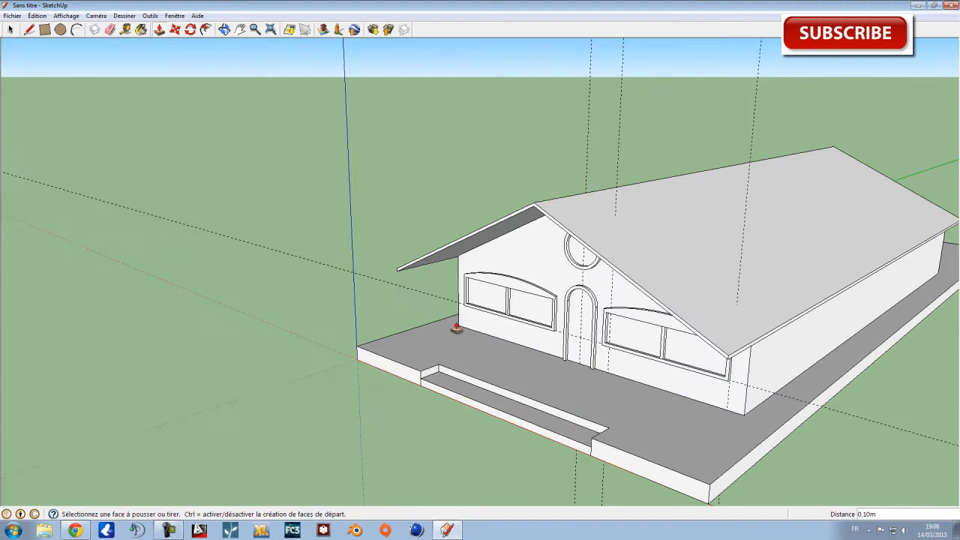
middle_drag(455, 328, 448, 275)
scroll(448, 275, up, 4)
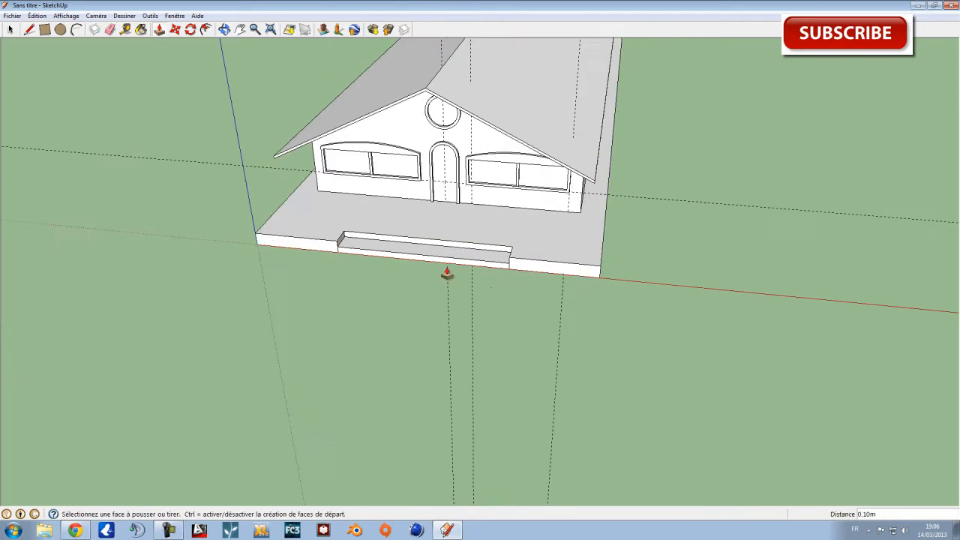
Step: Place a guide on the terrace parallel to its front edge, offset 2 m toward the house
middle_drag(220, 58, 542, 154)
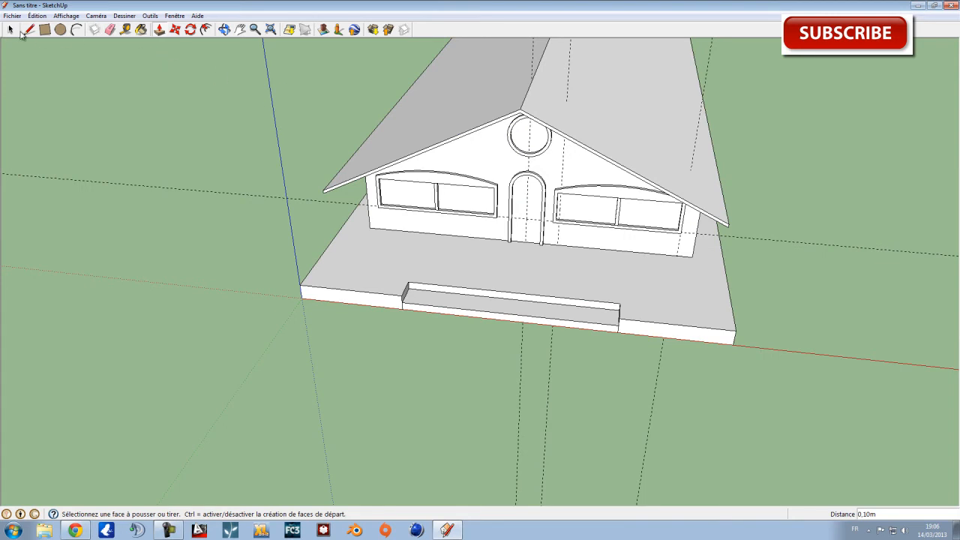
scroll(398, 220, up, 4)
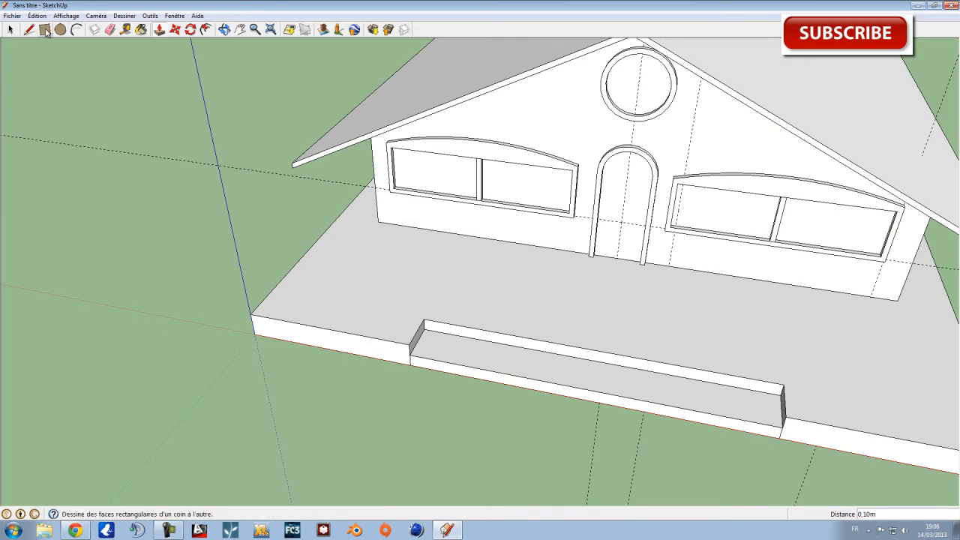
click(123, 30)
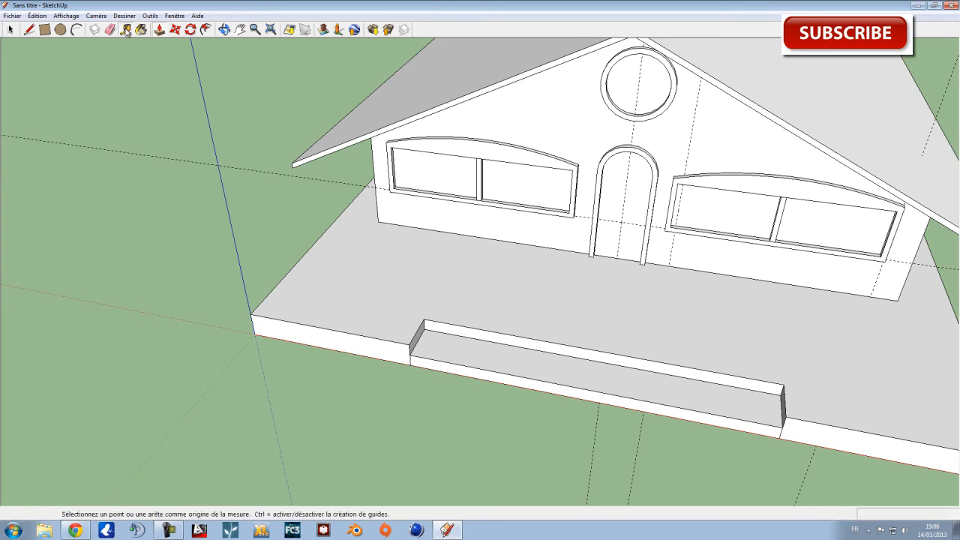
click(344, 331)
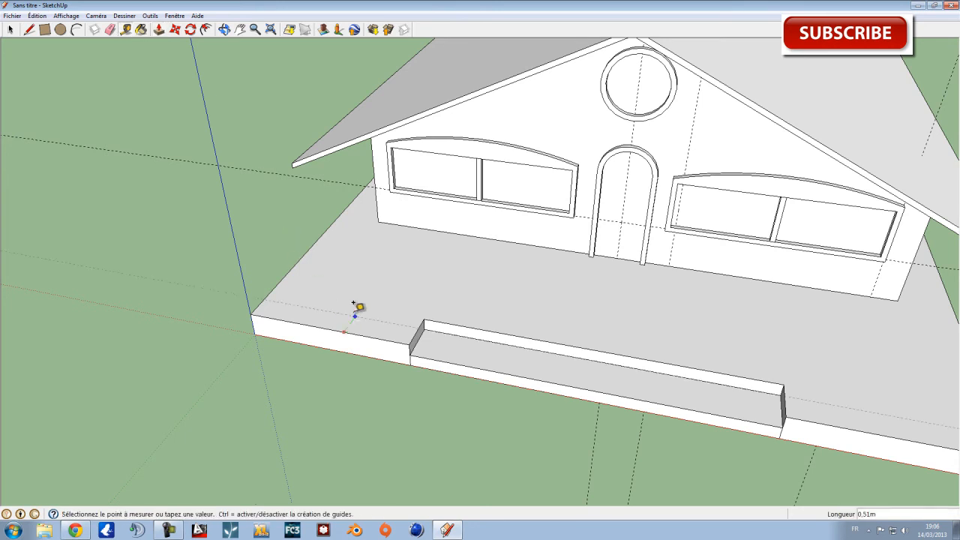
click(397, 272)
click(409, 227)
click(382, 269)
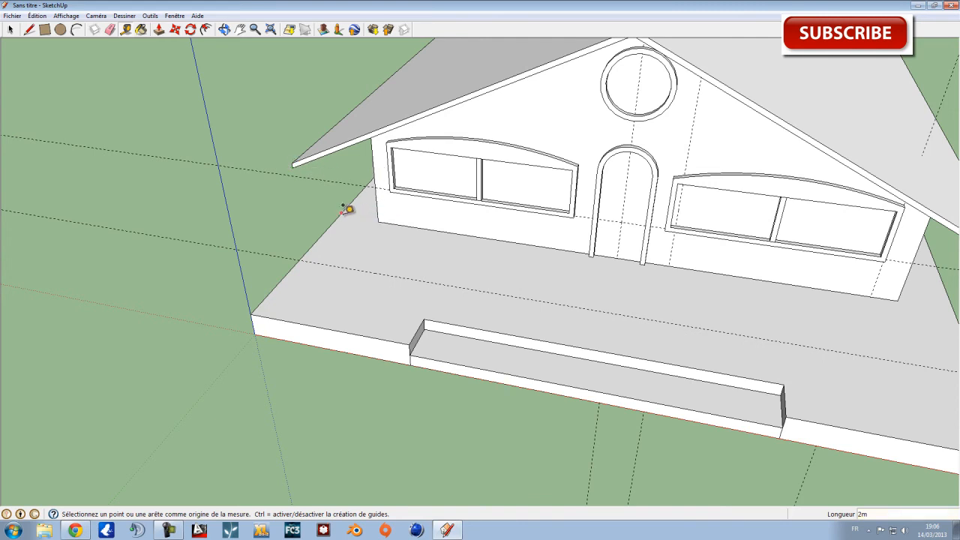
Step: Place a guide on the terrace parallel to its left side edge, offset 1.5 m inward
click(379, 215)
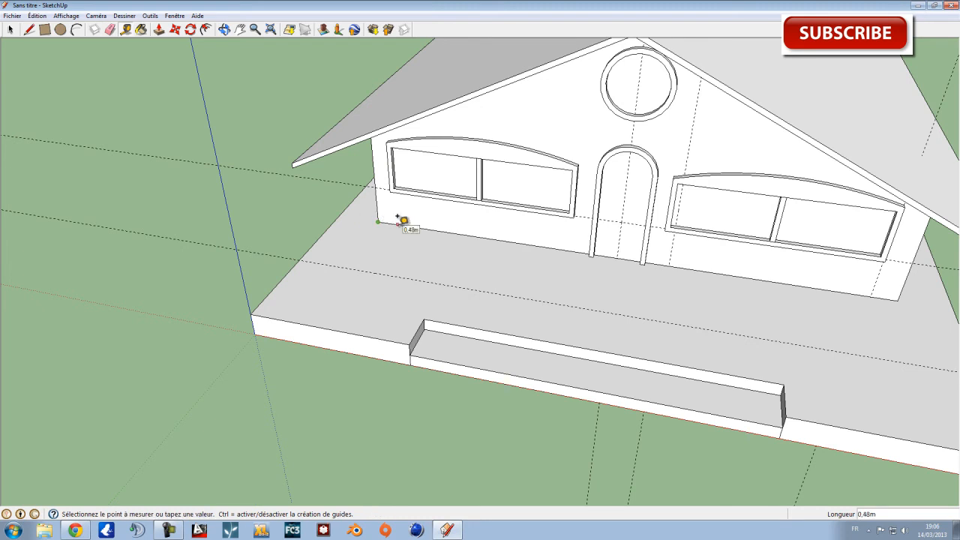
click(398, 222)
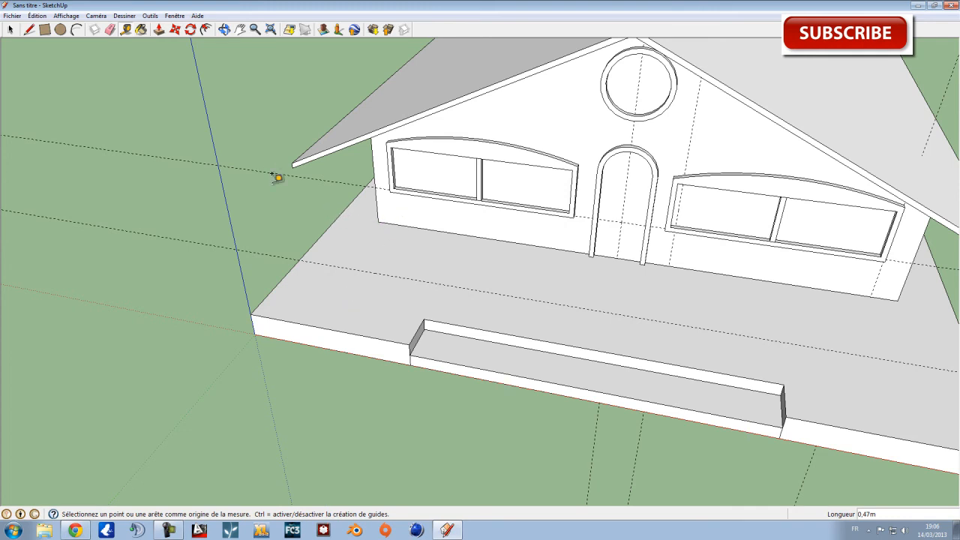
click(327, 228)
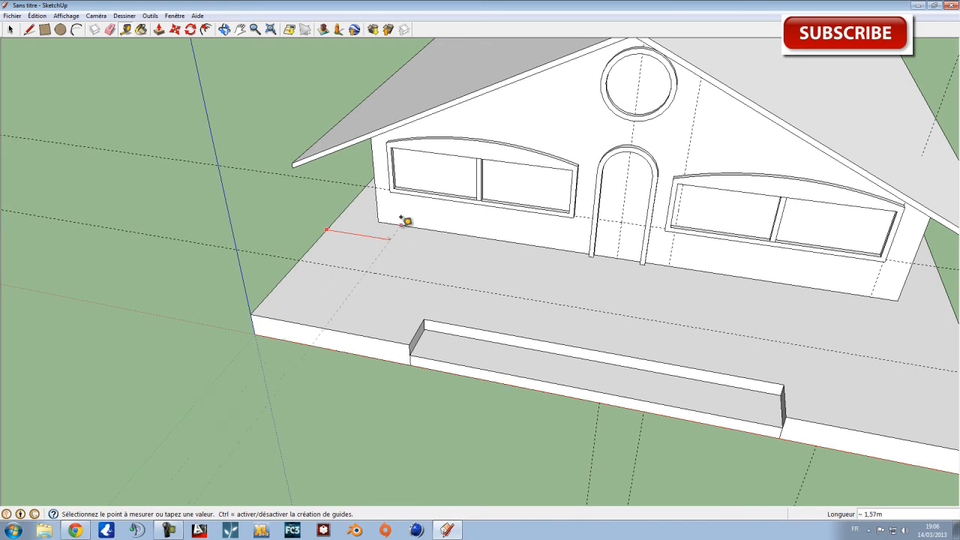
click(402, 217)
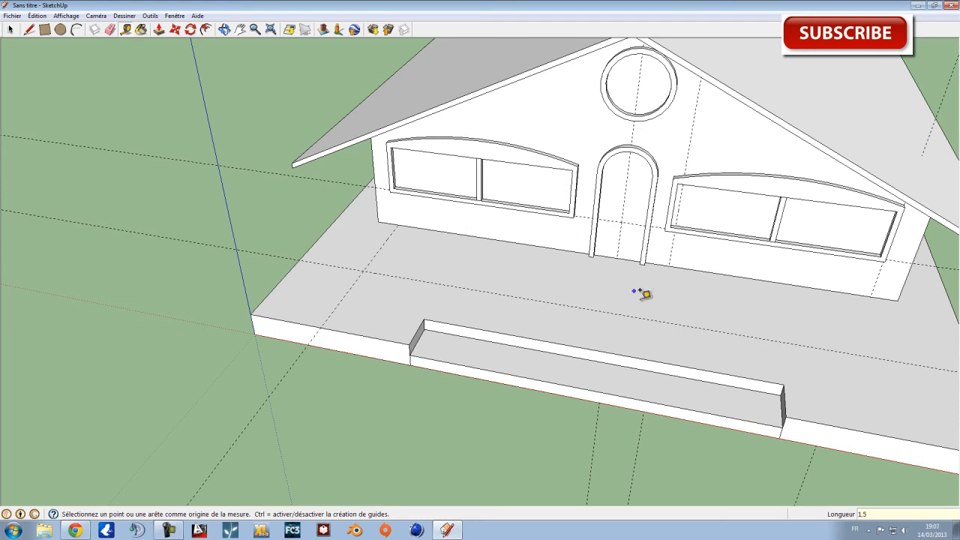
Step: Place a guide on the terrace parallel to its right side edge, offset inward to mirror the left one
middle_drag(748, 321, 779, 324)
click(837, 301)
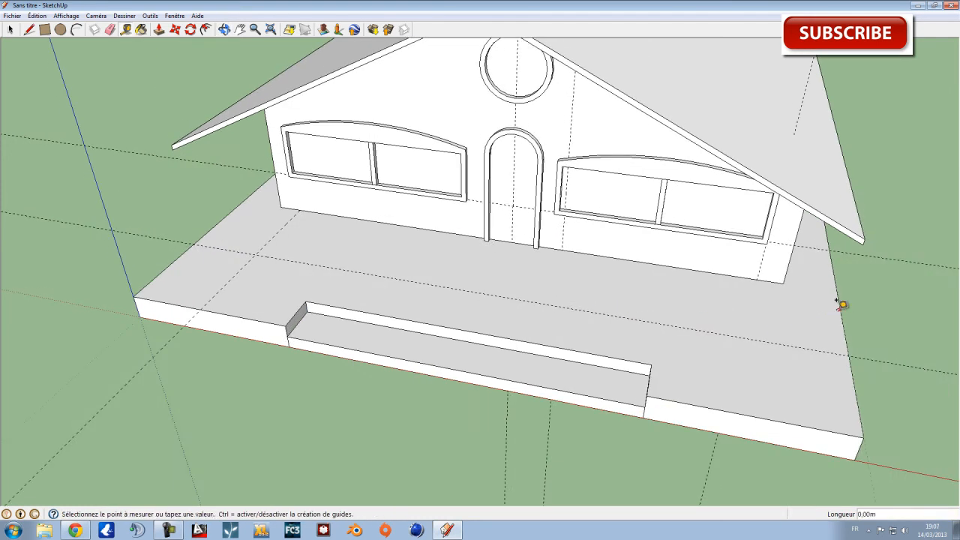
click(755, 293)
Step: Draw a circle of 10 cm radius on the terrace where the front and left guides cross
middle_drag(757, 286, 511, 263)
scroll(270, 213, up, 2)
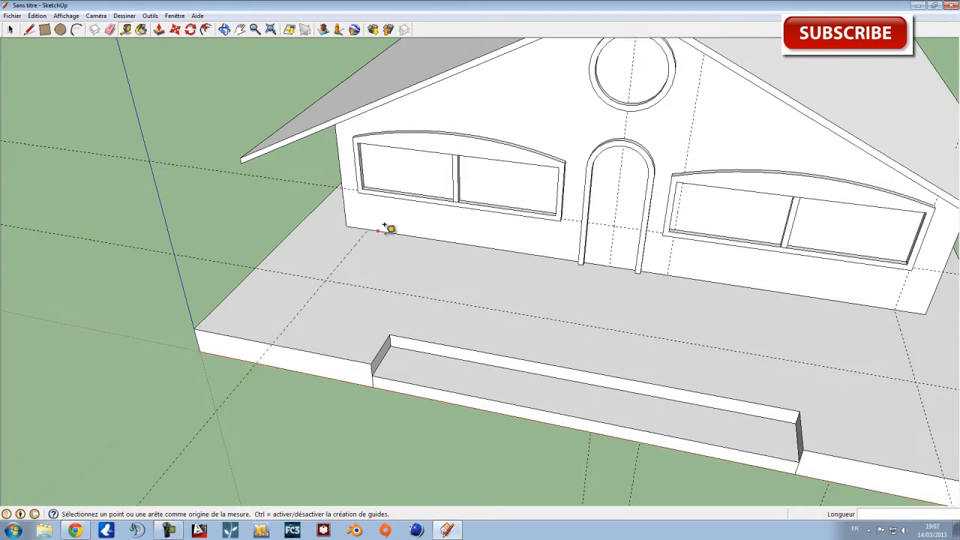
middle_drag(385, 224, 313, 191)
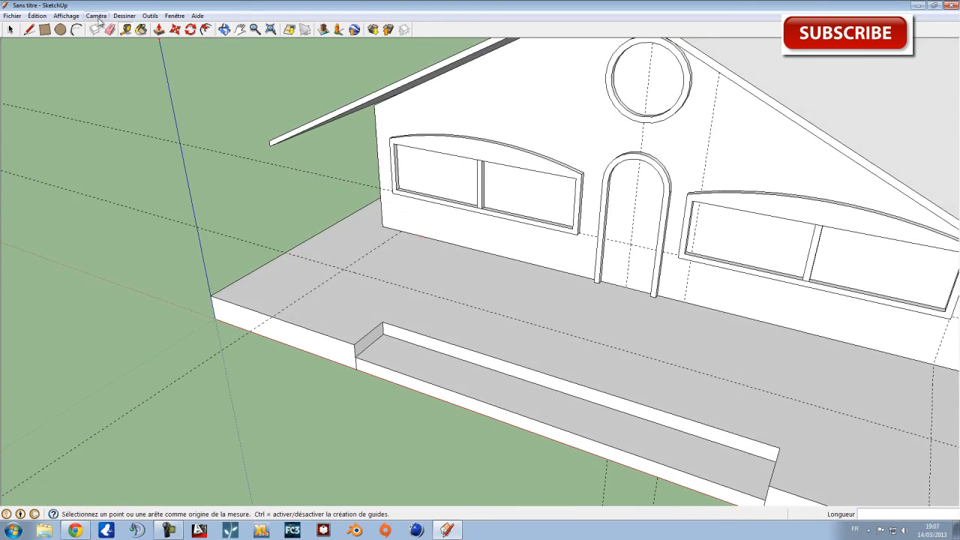
click(60, 30)
click(344, 267)
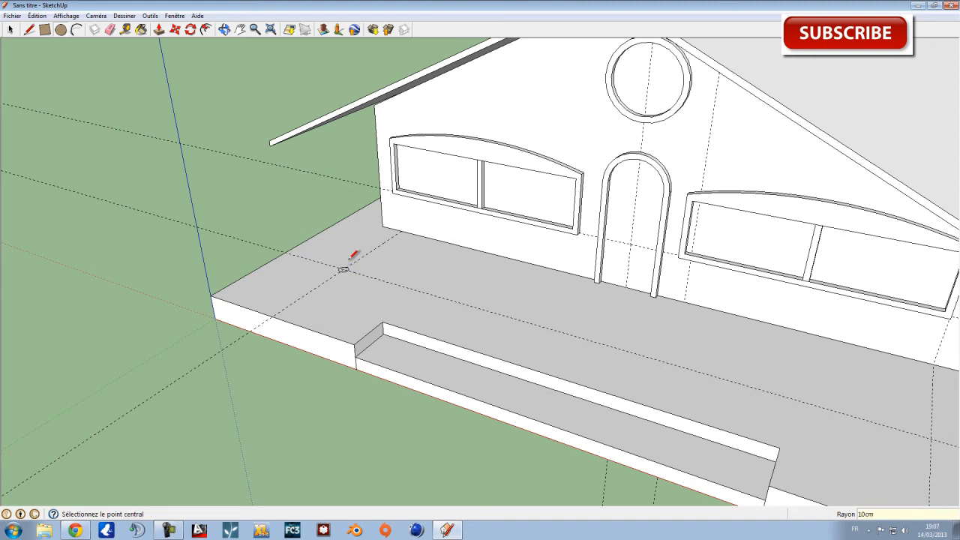
middle_drag(440, 258, 353, 250)
Step: Draw a column base circle larger than 10 cm in radius where the front and left terrace guides cross
key(c)
click(351, 249)
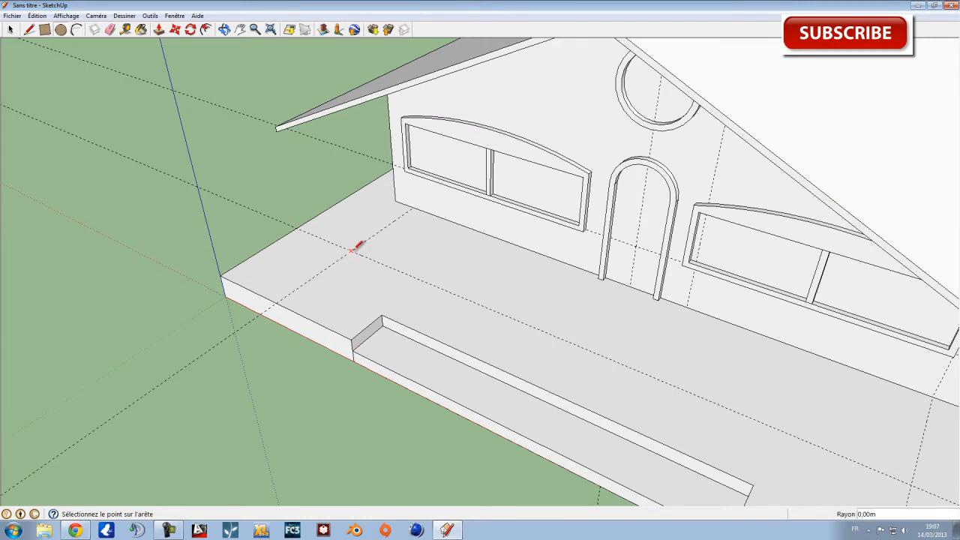
click(351, 249)
middle_drag(332, 113, 386, 204)
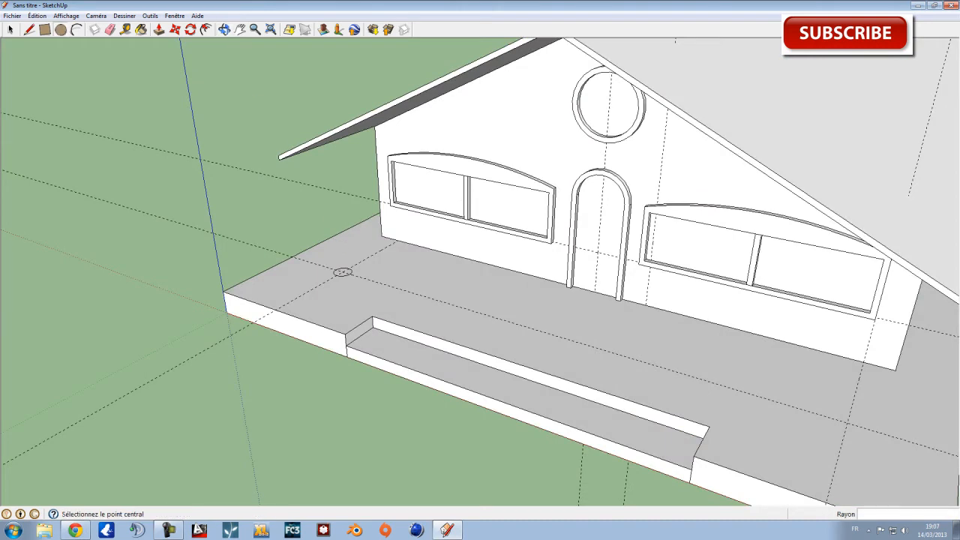
Step: Push/Pull the circle on the terrace up about 2.63 m to form a round column under the roof overhang
click(159, 29)
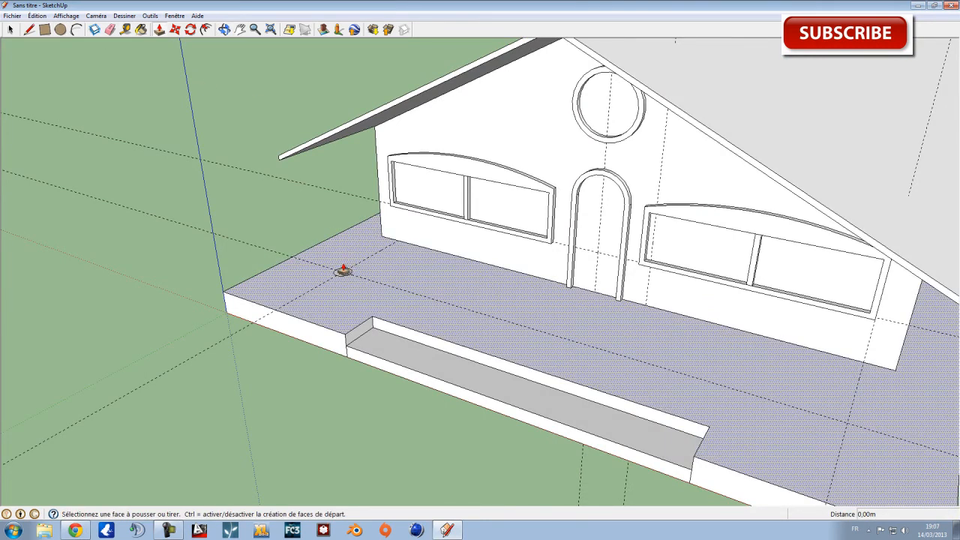
scroll(343, 270, up, 4)
click(337, 278)
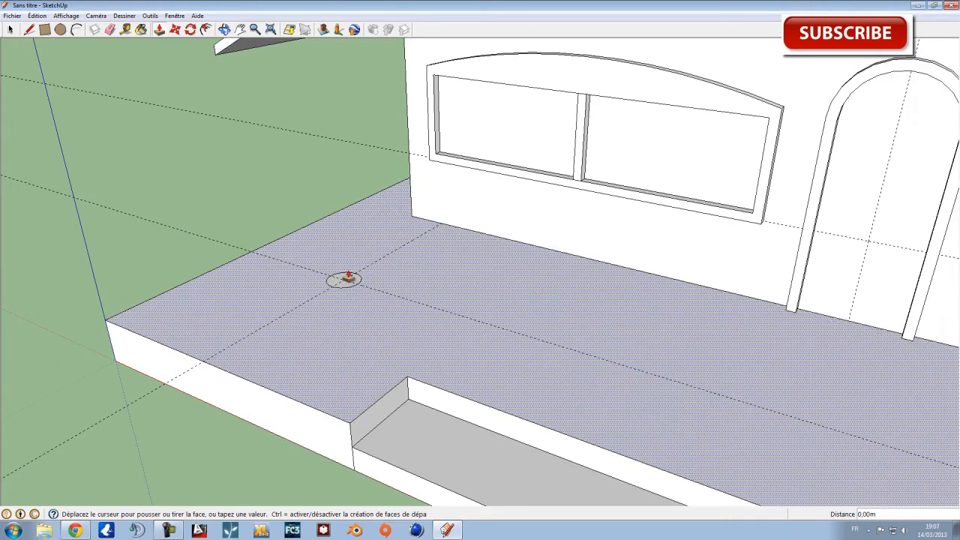
click(346, 278)
click(344, 278)
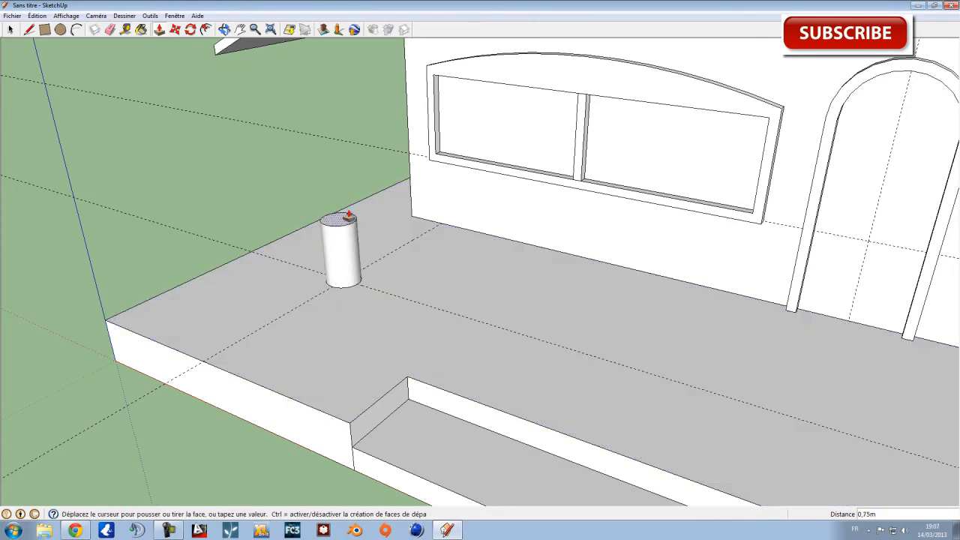
scroll(337, 217, down, 3)
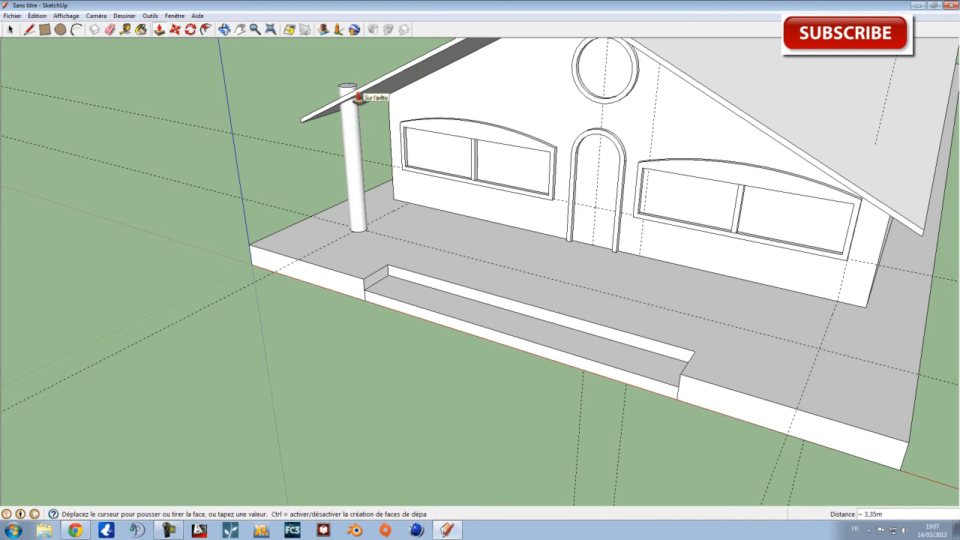
click(354, 118)
middle_drag(354, 120, 358, 167)
Step: Push/Pull the column's top face up about 0.34 m into the roof overhang
scroll(456, 220, up, 8)
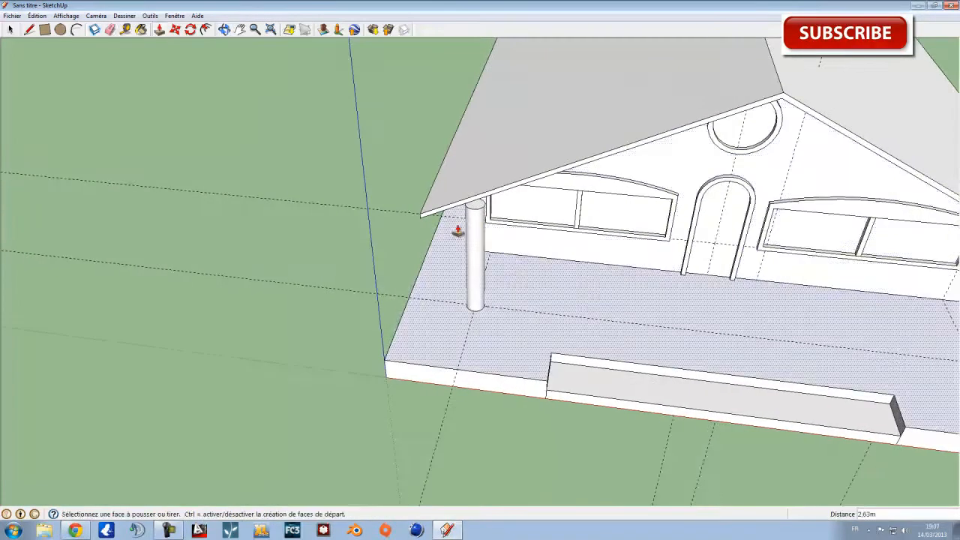
scroll(470, 200, up, 1)
click(471, 194)
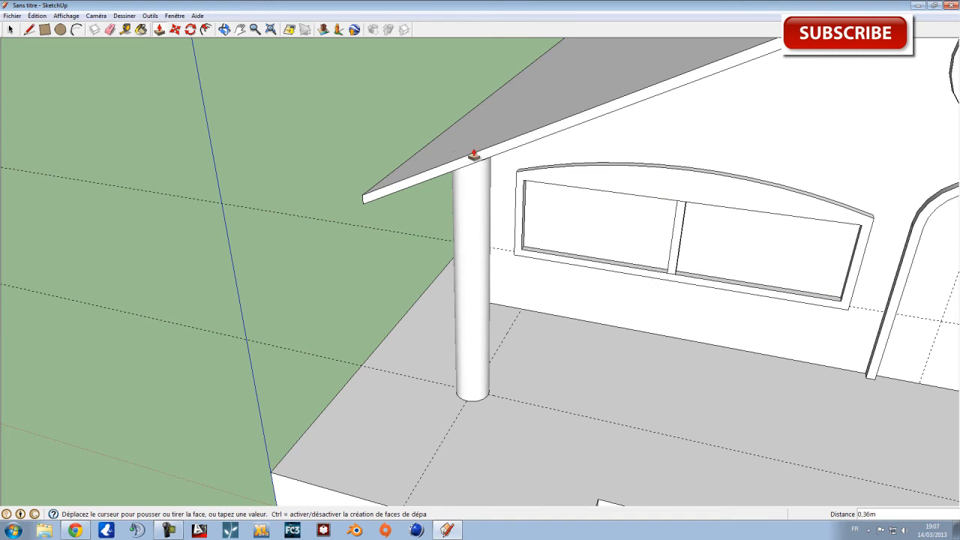
click(476, 157)
middle_drag(534, 237, 440, 212)
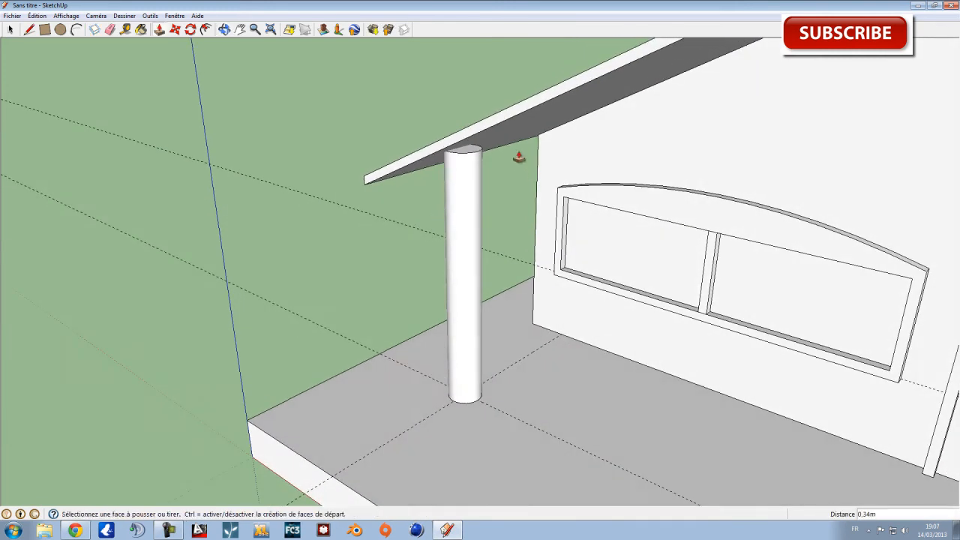
Step: Draw a line about 0.40 m long across the column's top face, parallel to where it meets the sloping roof
scroll(517, 157, up, 2)
middle_drag(450, 151, 377, 172)
key(p)
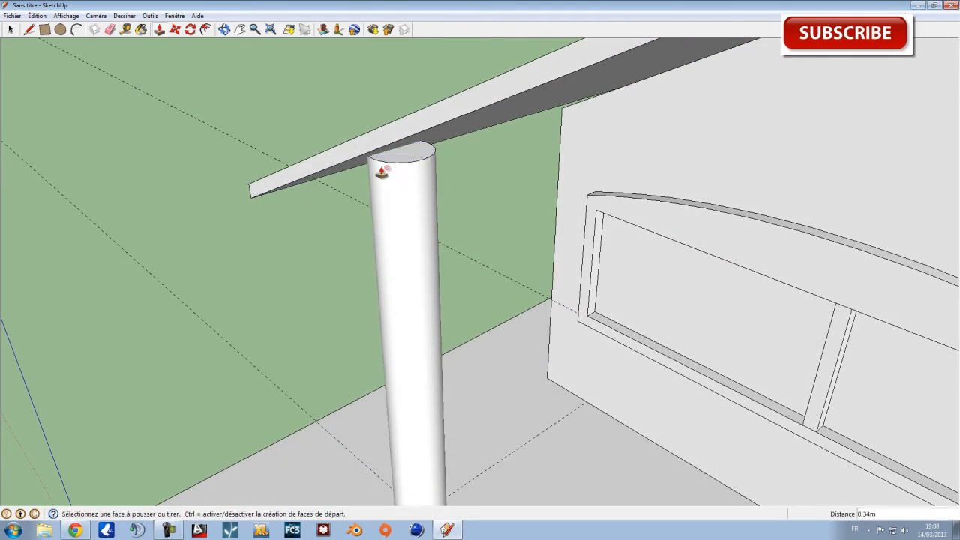
click(29, 29)
scroll(374, 154, up, 3)
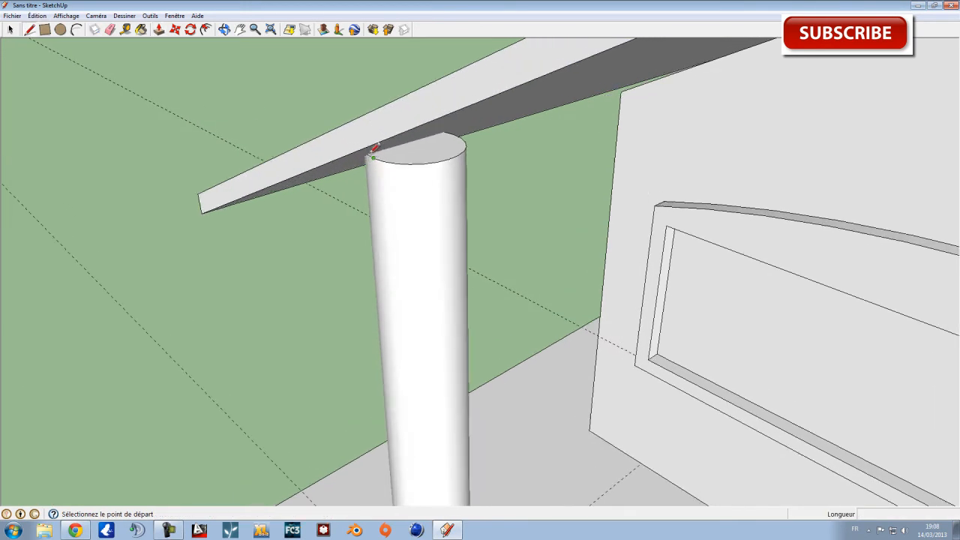
scroll(370, 156, up, 3)
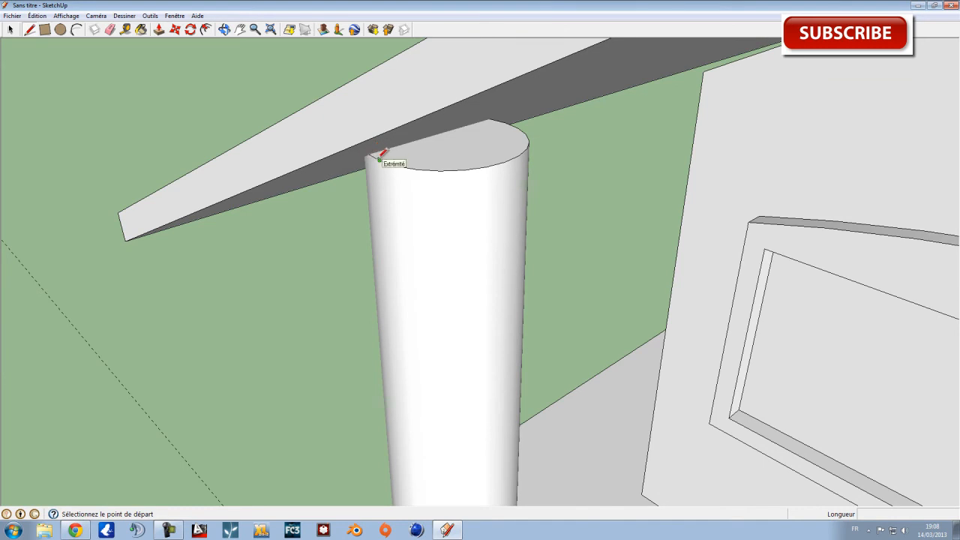
click(380, 158)
click(507, 126)
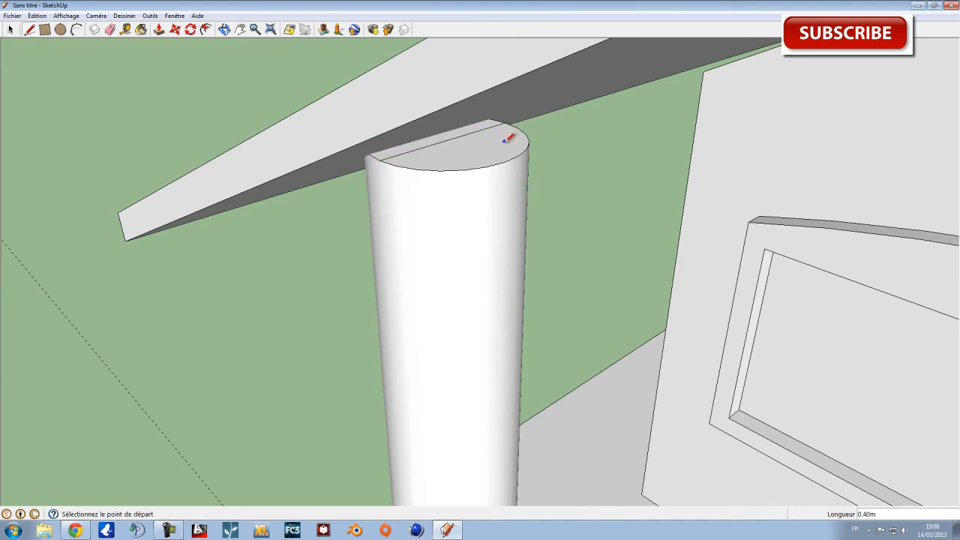
scroll(403, 159, down, 1)
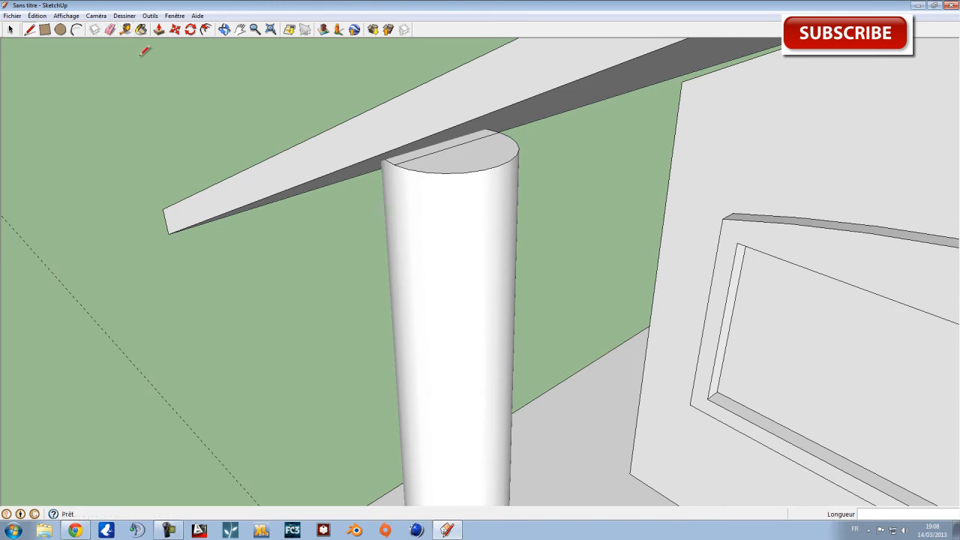
scroll(144, 52, down, 1)
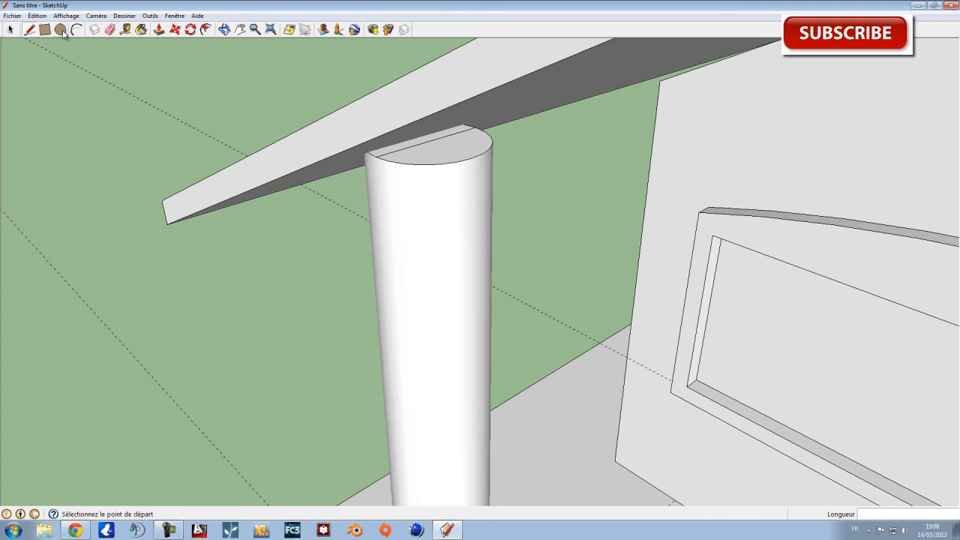
Step: Push/Pull the larger part of the divided column top up toward the underside of the roof
click(159, 30)
click(455, 150)
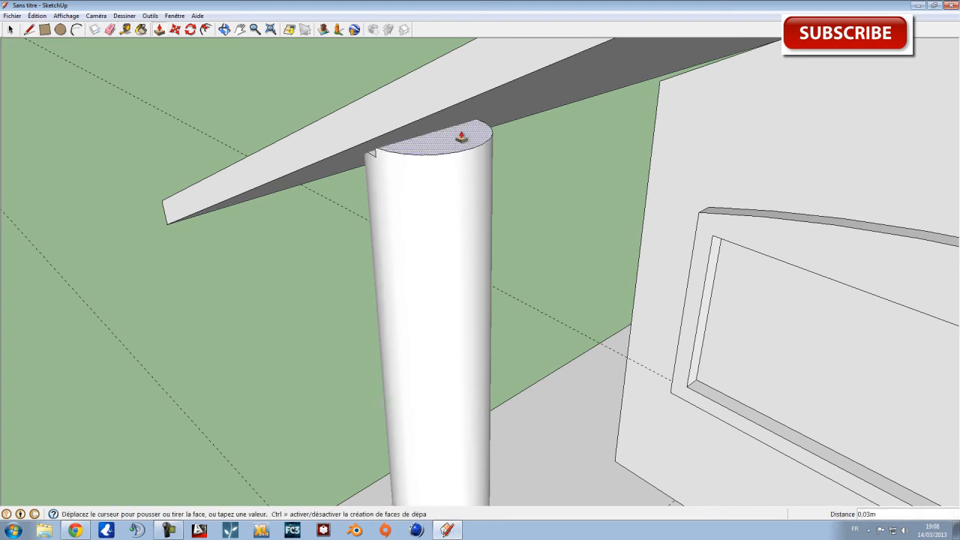
click(461, 106)
middle_drag(461, 107, 409, 131)
Step: Examine how the column's top meets the sloping underside of the roof overhang
middle_drag(430, 186, 533, 270)
middle_drag(441, 281, 508, 262)
scroll(491, 263, down, 1)
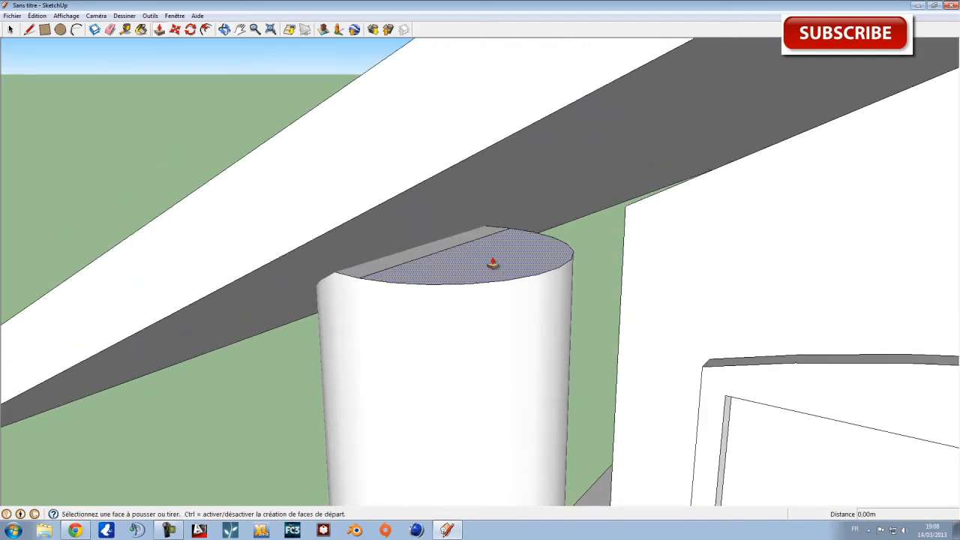
middle_drag(449, 271, 560, 298)
scroll(495, 271, up, 2)
middle_drag(496, 271, 379, 259)
scroll(484, 255, up, 2)
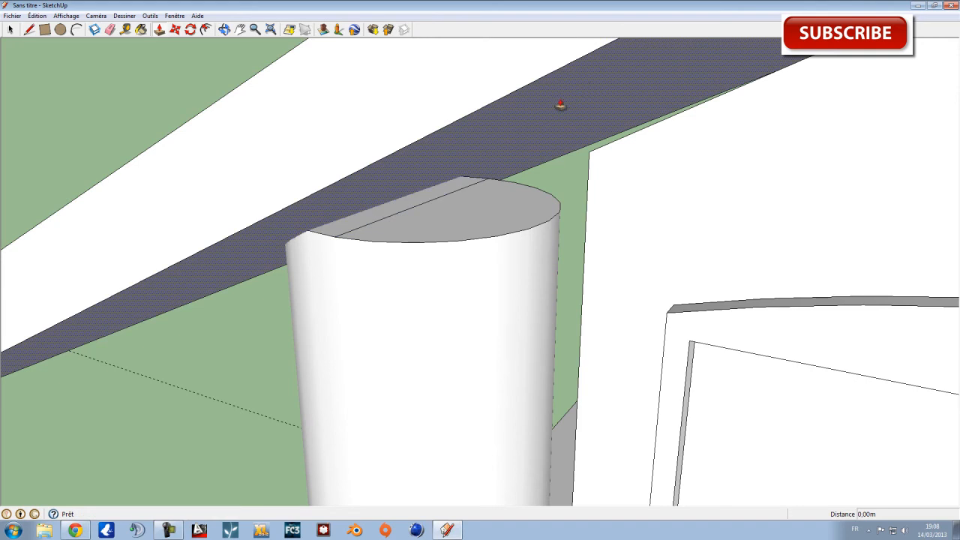
middle_drag(561, 105, 495, 163)
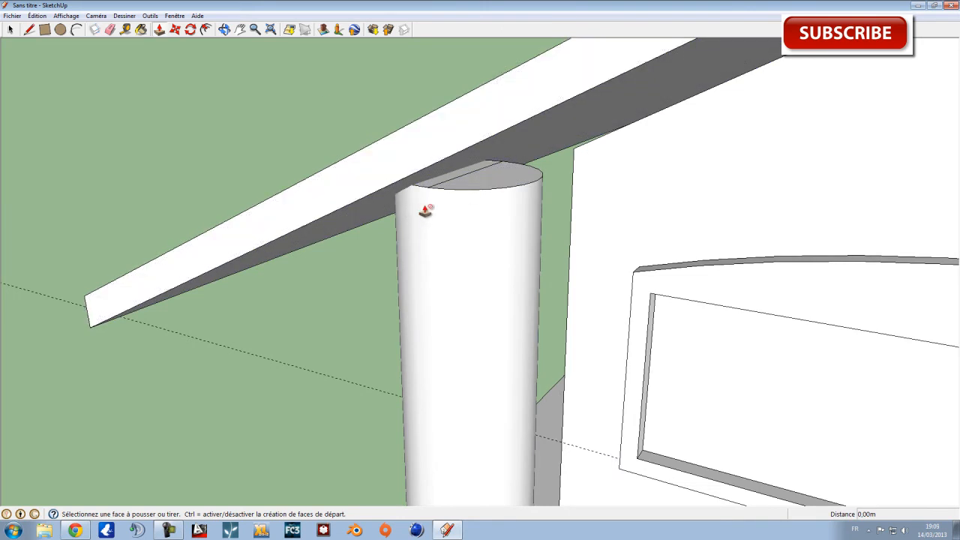
Step: Undo the dividing line and the upward extensions at the column's top
scroll(425, 211, down, 2)
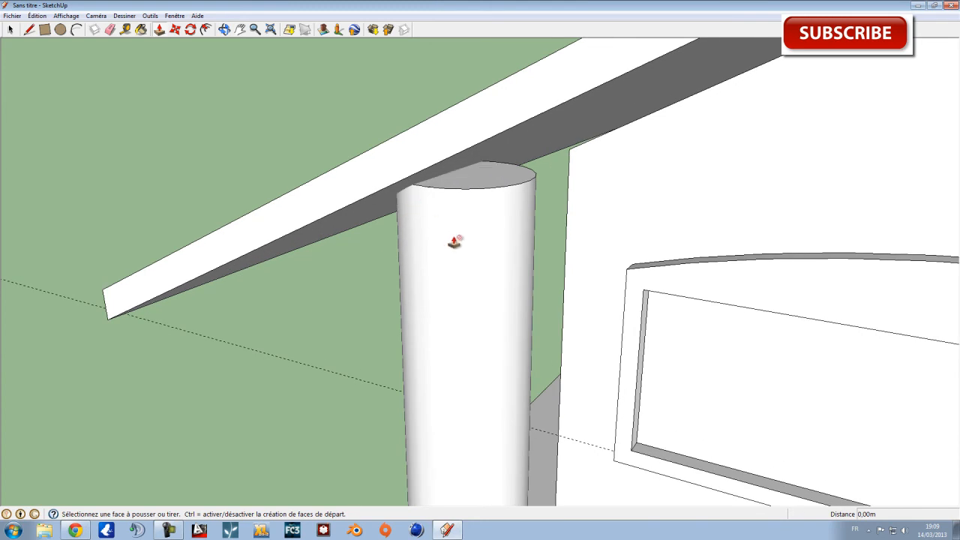
key(ctrl+z)
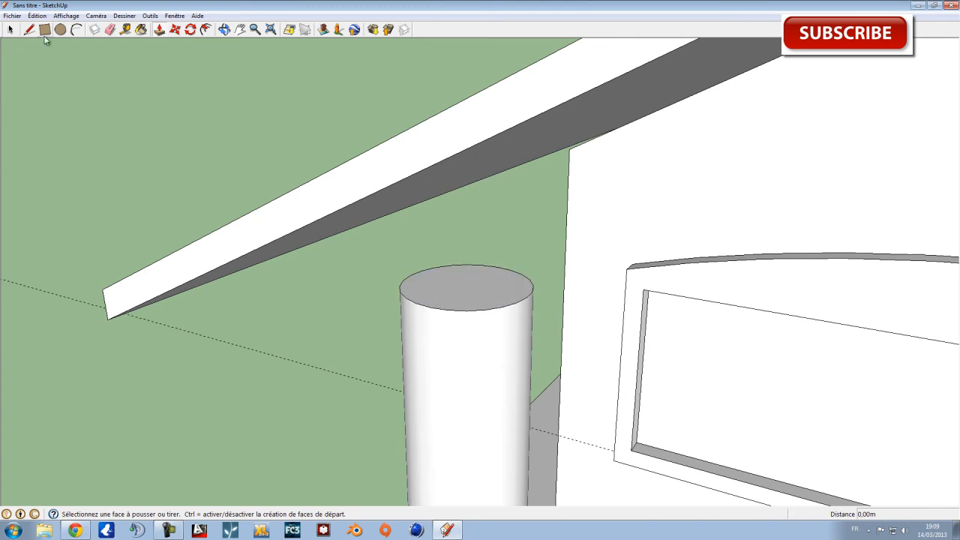
middle_drag(247, 180, 414, 212)
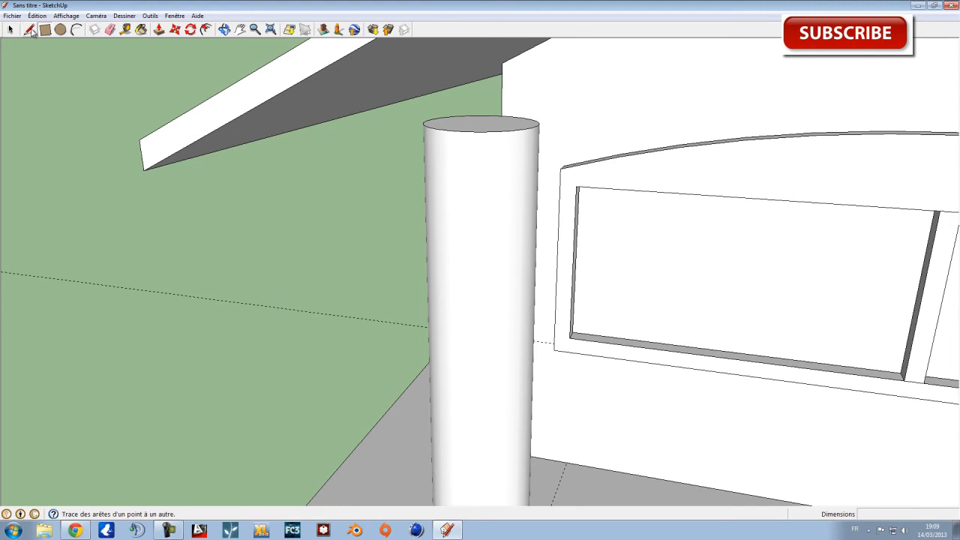
Step: Place two crossing guide lines through the centre of the column's circular top face
click(30, 30)
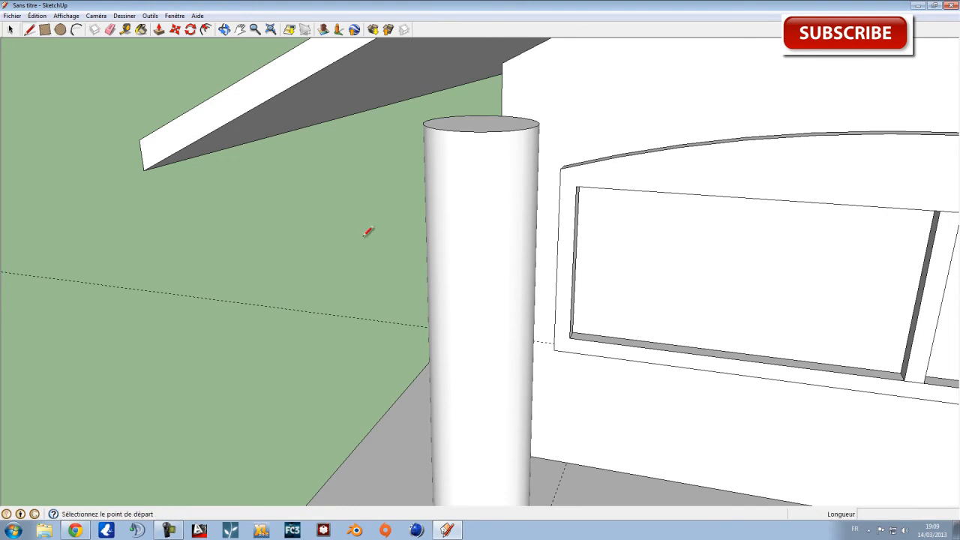
mouse_move(448, 311)
middle_down()
mouse_move(501, 272)
mouse_move(480, 197)
mouse_move(472, 266)
middle_up()
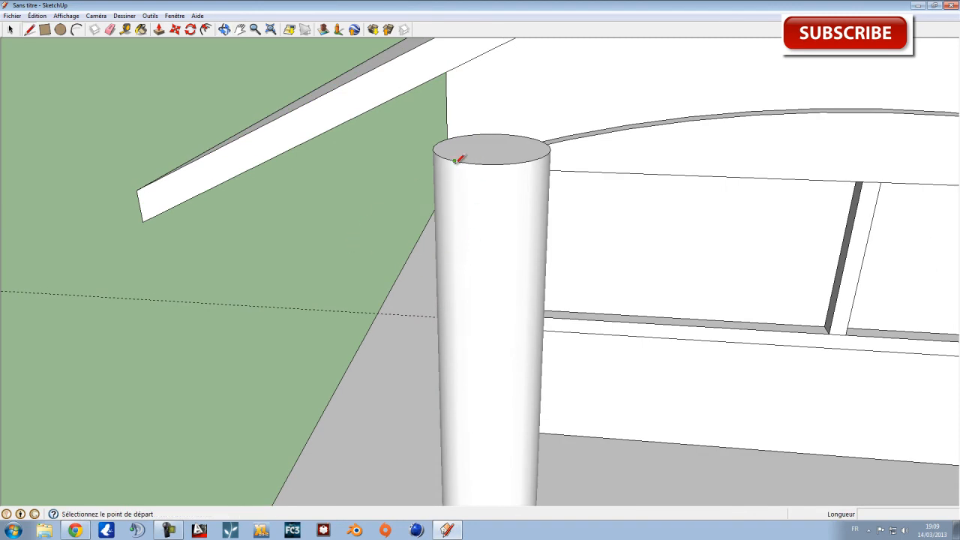
key(t)
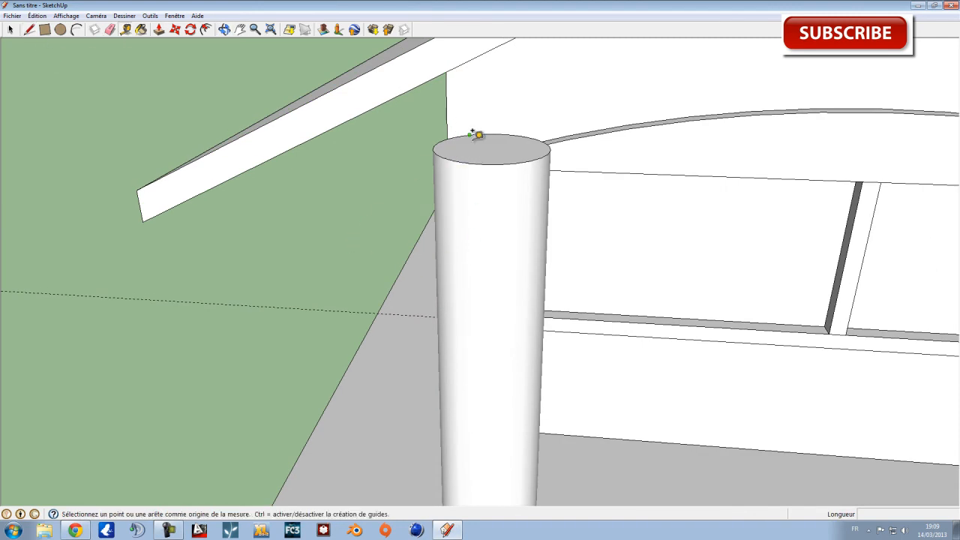
click(497, 134)
click(488, 158)
click(550, 144)
click(498, 145)
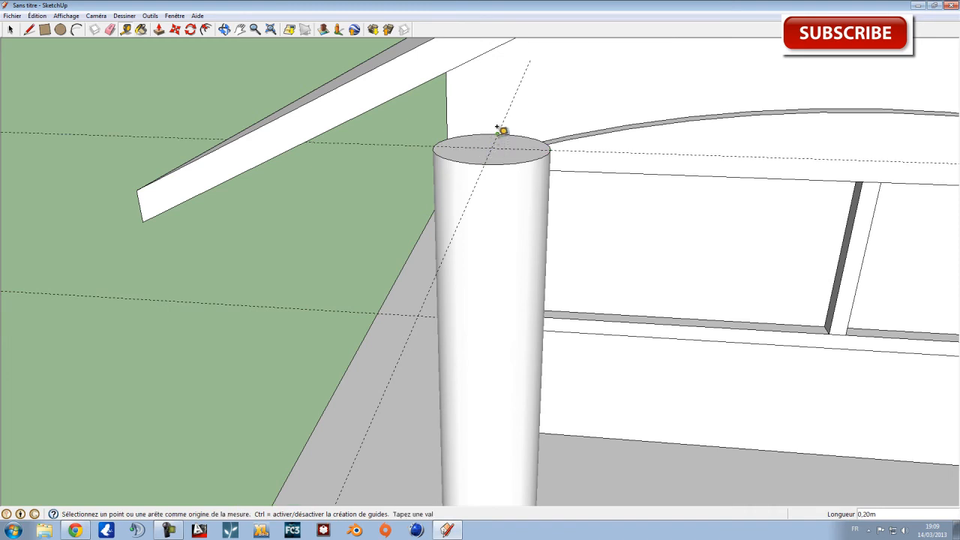
Step: Add a guide parallel to the facade touching the front edge of the column's top face
click(488, 158)
click(488, 159)
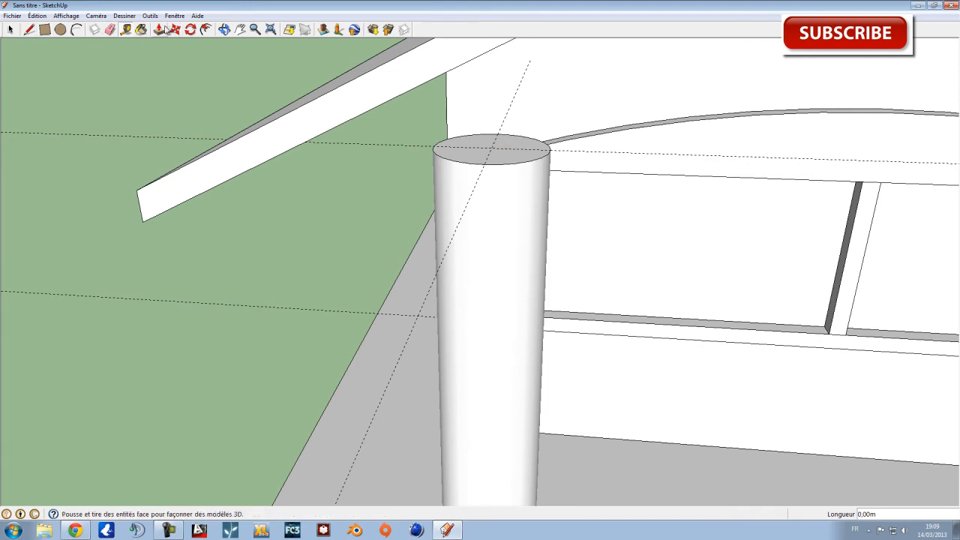
click(141, 29)
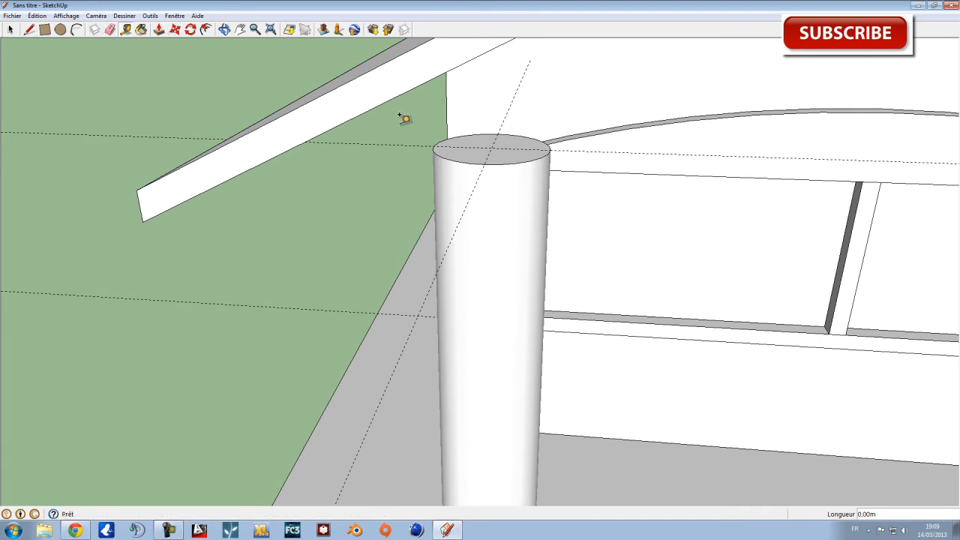
click(449, 142)
click(485, 163)
middle_drag(540, 182, 555, 167)
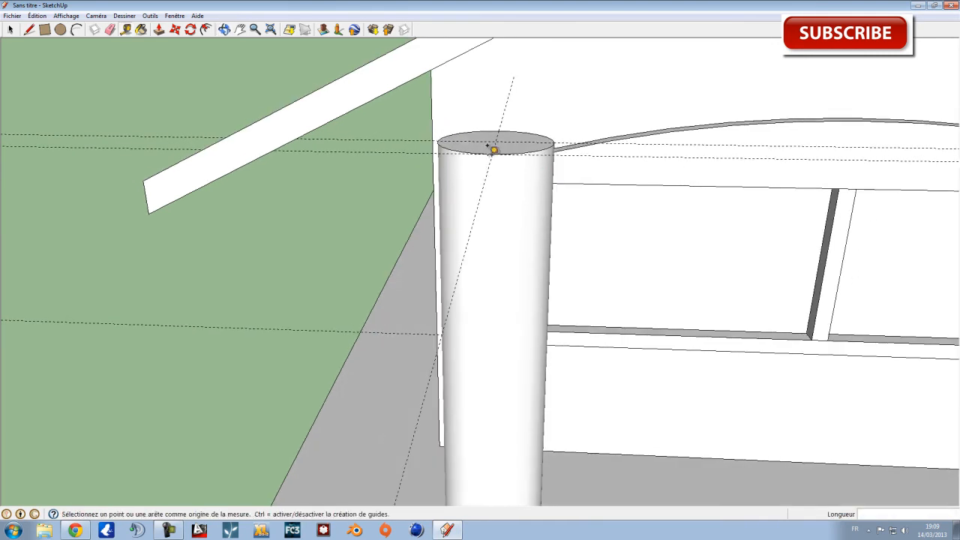
Step: Place a parallel guide lower on the column's front and try to set its distance to 15 cm without resizing the model
click(444, 150)
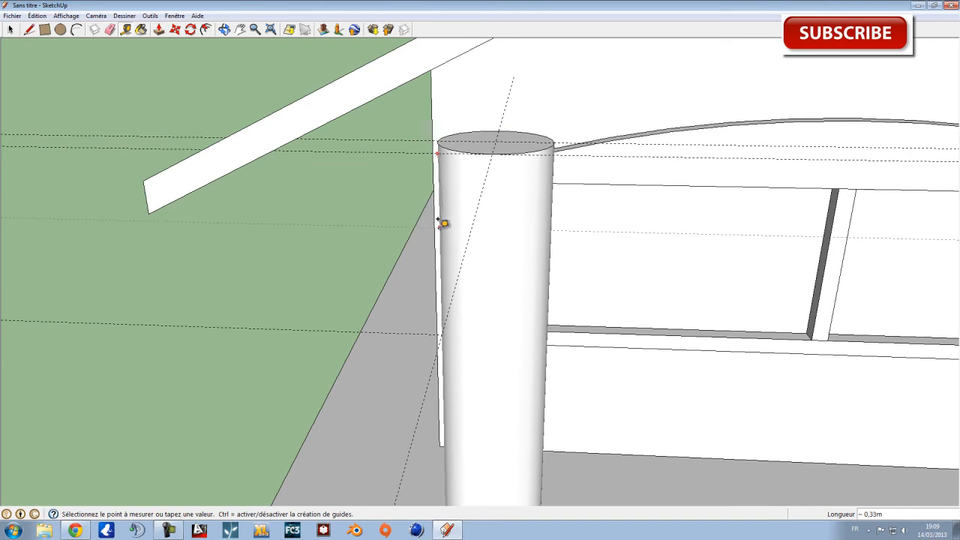
mouse_move(453, 238)
middle_down()
mouse_move(315, 336)
mouse_move(323, 330)
middle_up()
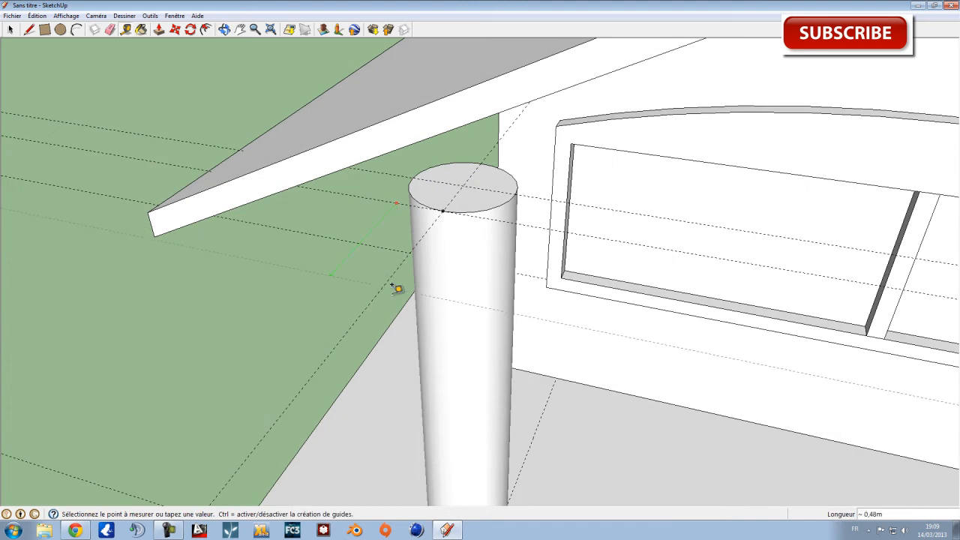
click(405, 288)
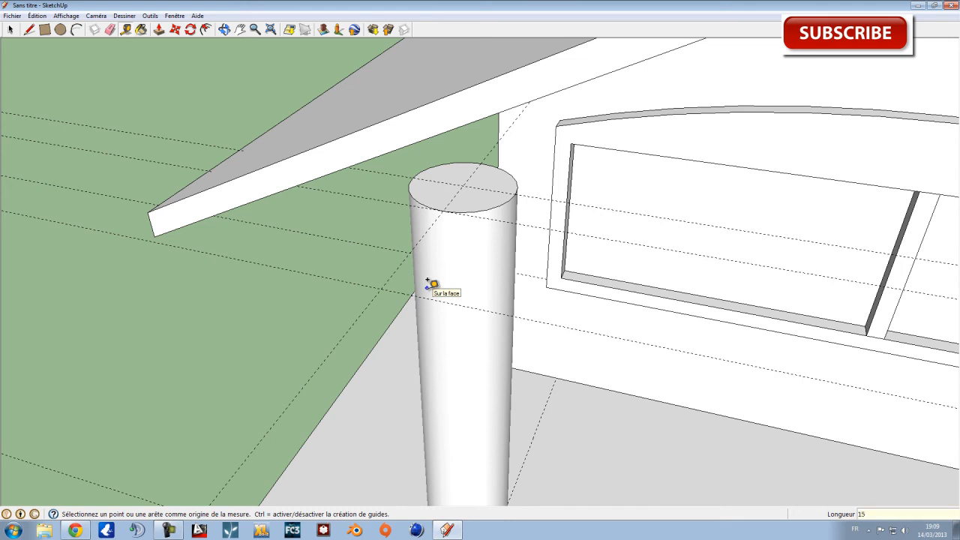
middle_drag(432, 284, 466, 253)
click(409, 201)
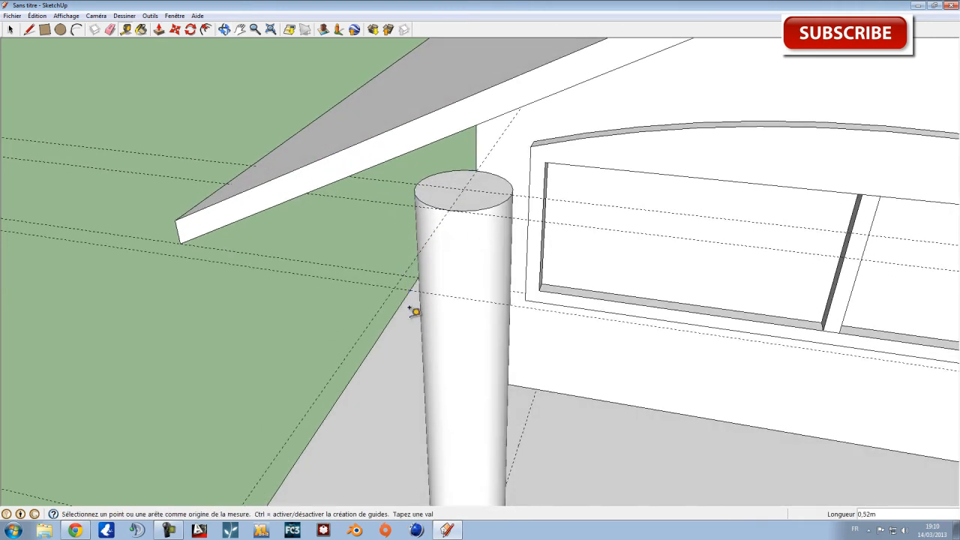
key(Return)
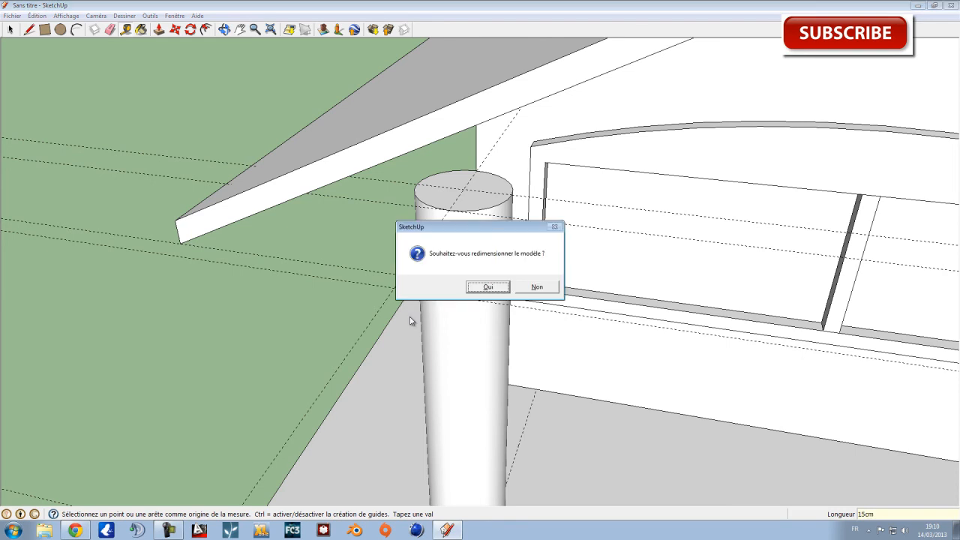
click(507, 285)
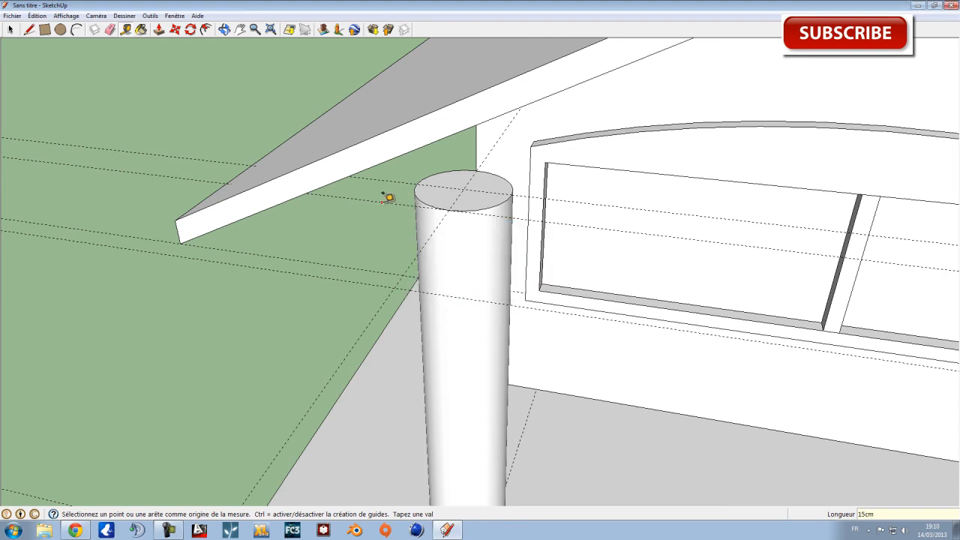
Step: Place another guide 15 cm below the one at the column's front top edge
click(160, 42)
click(165, 105)
click(11, 30)
click(128, 31)
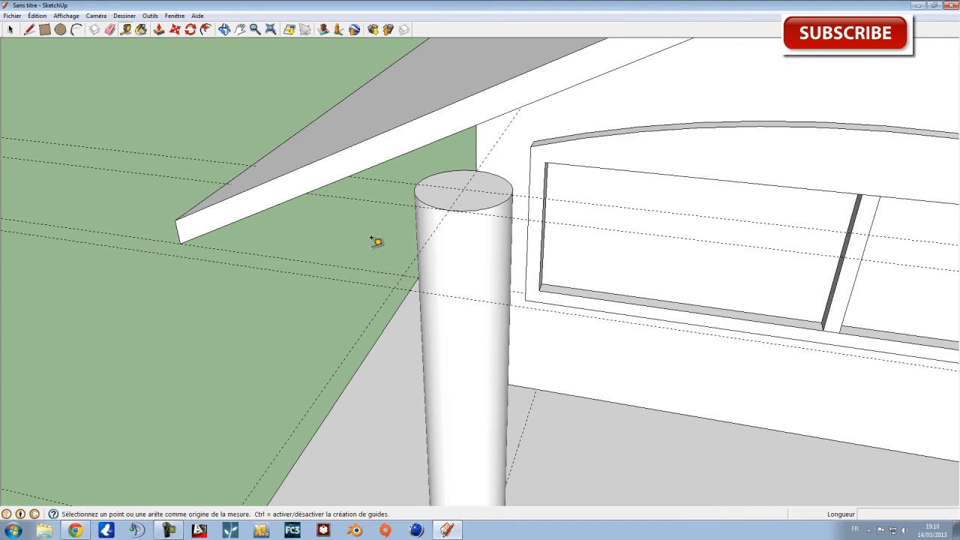
click(380, 201)
click(380, 223)
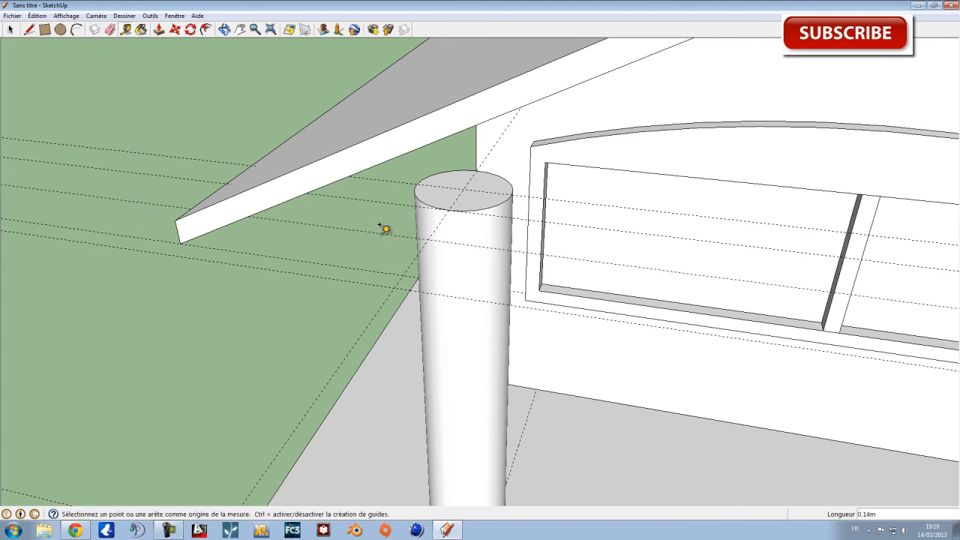
text(15cm)
middle_drag(426, 209, 503, 219)
middle_drag(544, 244, 491, 224)
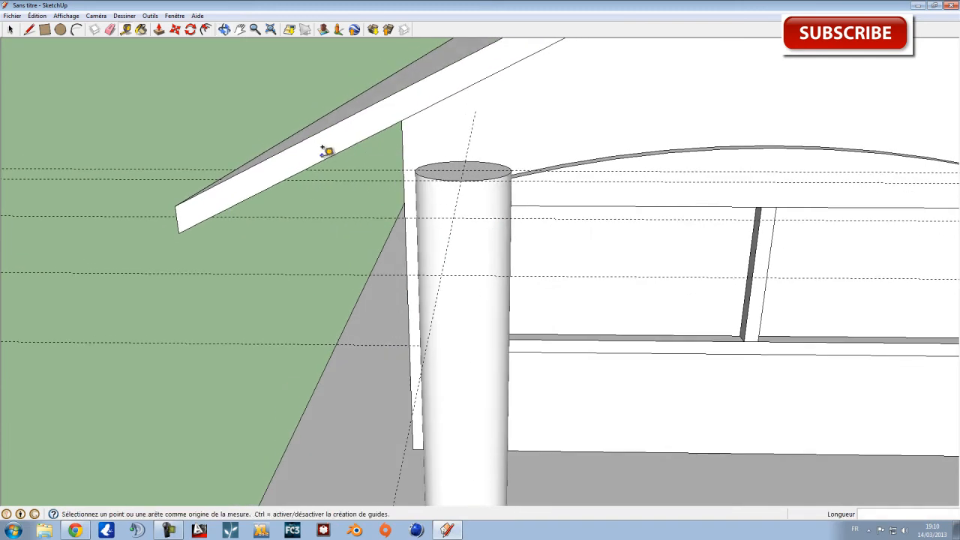
Step: Draw a right triangle between the two lower guides in front of the column, with a sloping edge about 0.54 m long
click(30, 30)
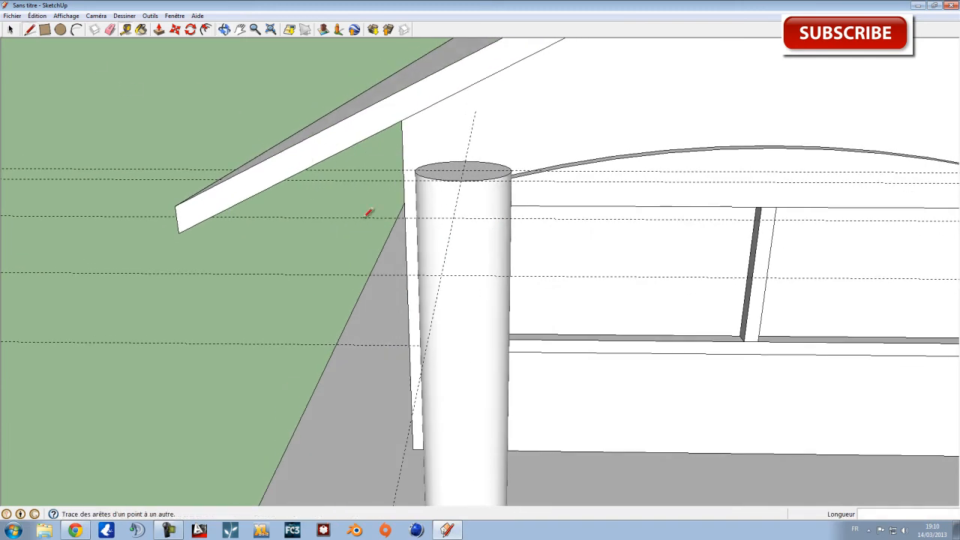
click(403, 275)
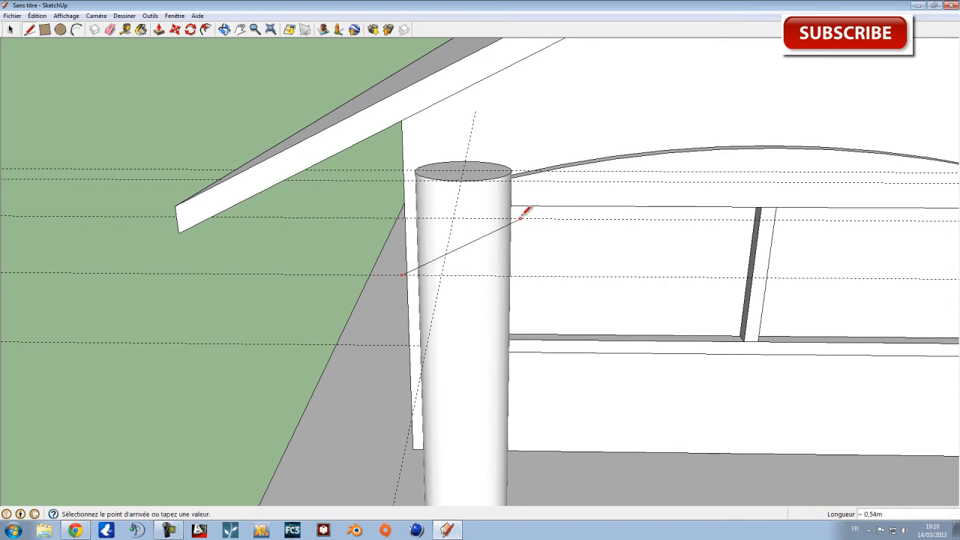
click(518, 217)
click(403, 216)
click(403, 274)
mouse_move(457, 250)
middle_down()
mouse_move(387, 302)
mouse_move(456, 268)
mouse_move(368, 208)
mouse_move(418, 225)
mouse_move(467, 223)
mouse_move(375, 68)
middle_up()
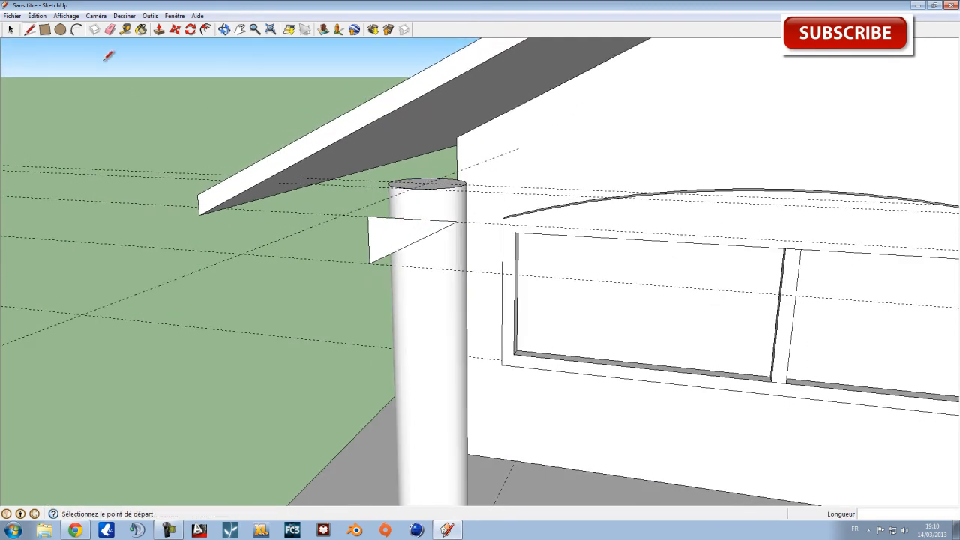
Step: Select the whole triangular face and move it straight up to the guide at the column's front top edge
click(11, 29)
click(386, 222)
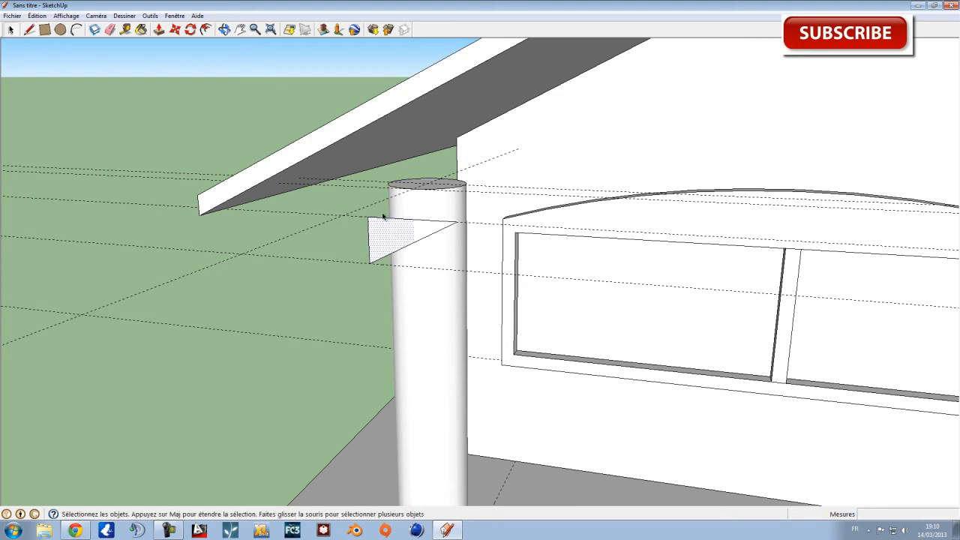
scroll(418, 230, up, 2)
scroll(414, 228, down, 2)
middle_drag(413, 228, 379, 250)
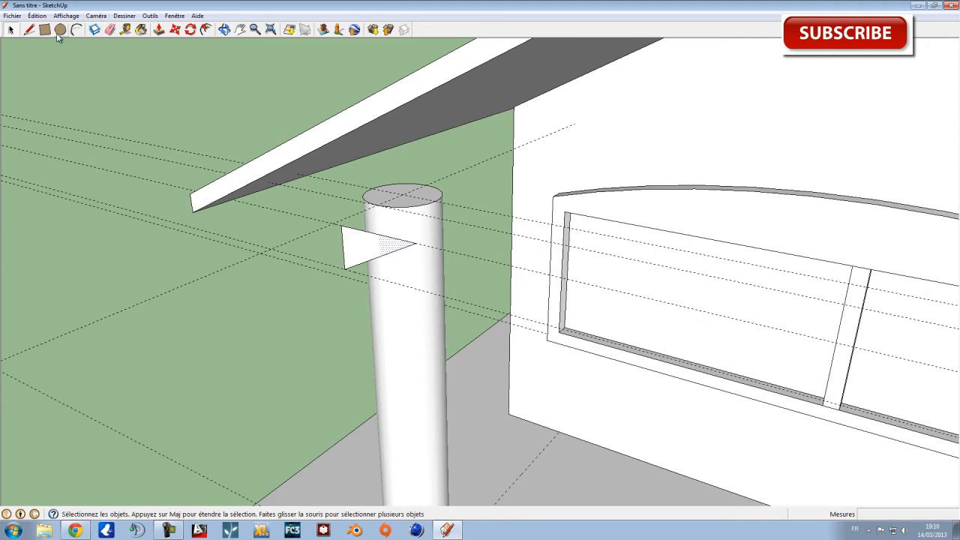
shift+click(360, 253)
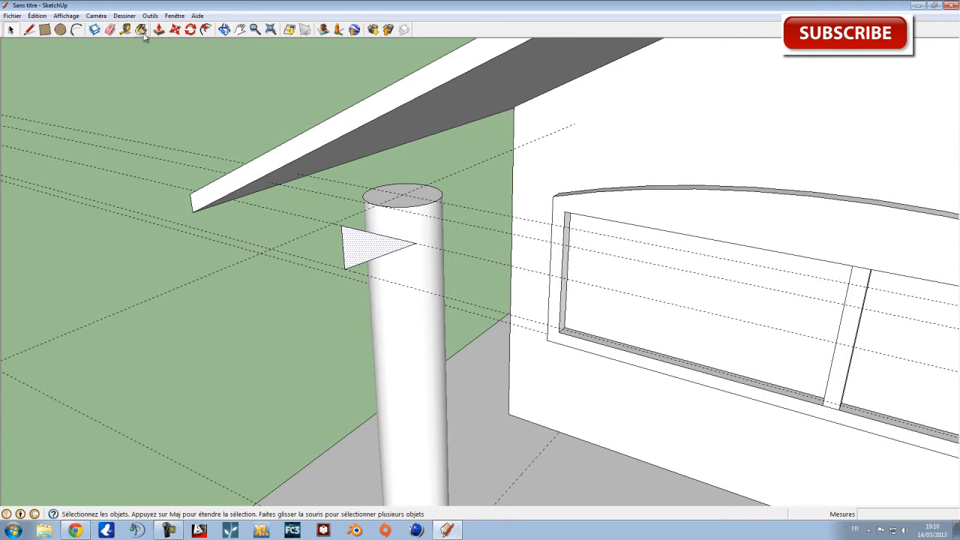
click(175, 31)
click(415, 243)
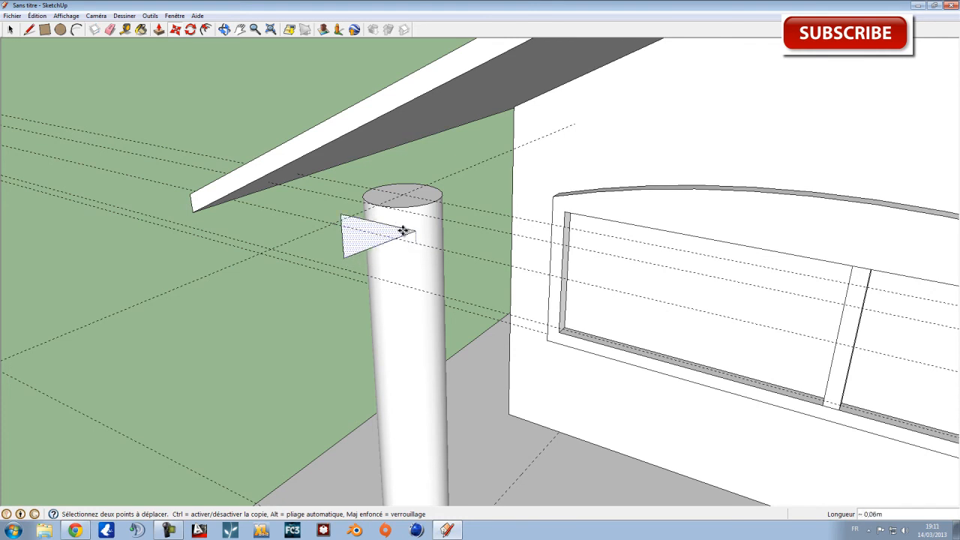
click(411, 208)
middle_drag(412, 208, 497, 195)
scroll(437, 206, up, 2)
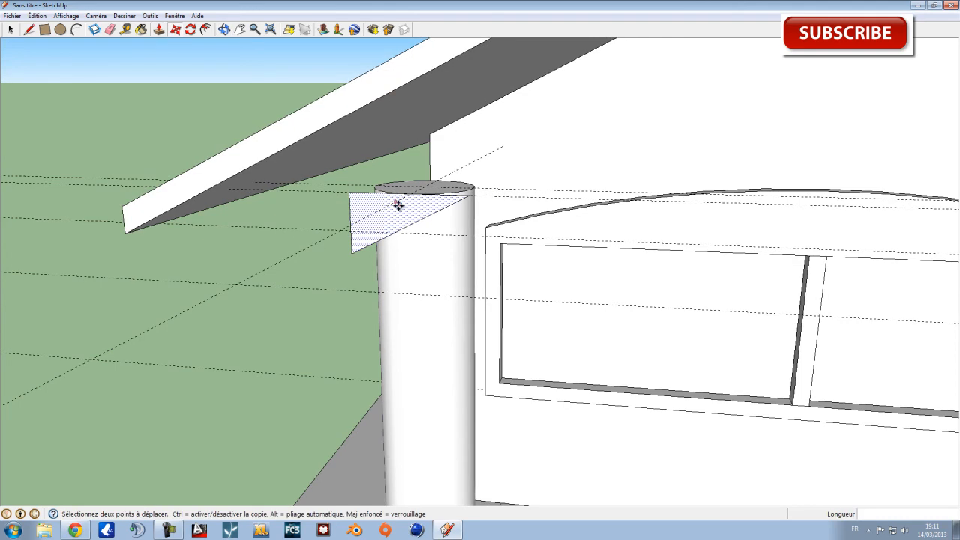
click(318, 337)
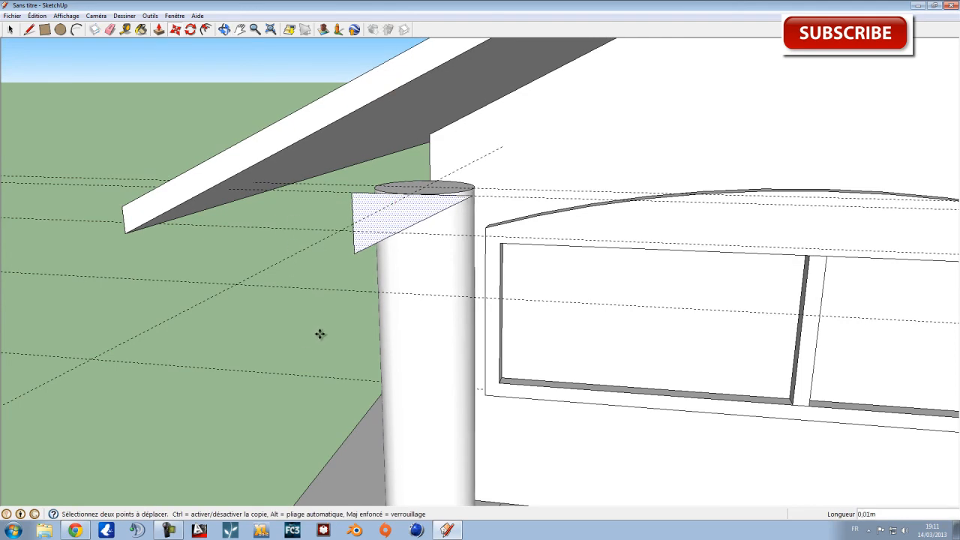
key(Escape)
middle_drag(426, 215, 373, 253)
click(373, 225)
key(Escape)
Step: Delete the construction guides around the column's top
click(12, 31)
click(262, 276)
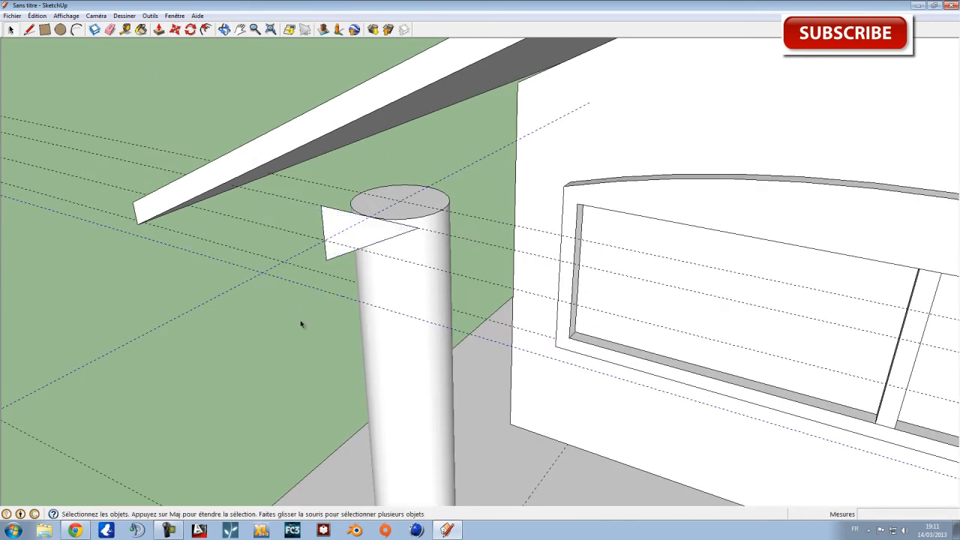
drag(242, 234, 236, 217)
middle_drag(331, 281, 544, 271)
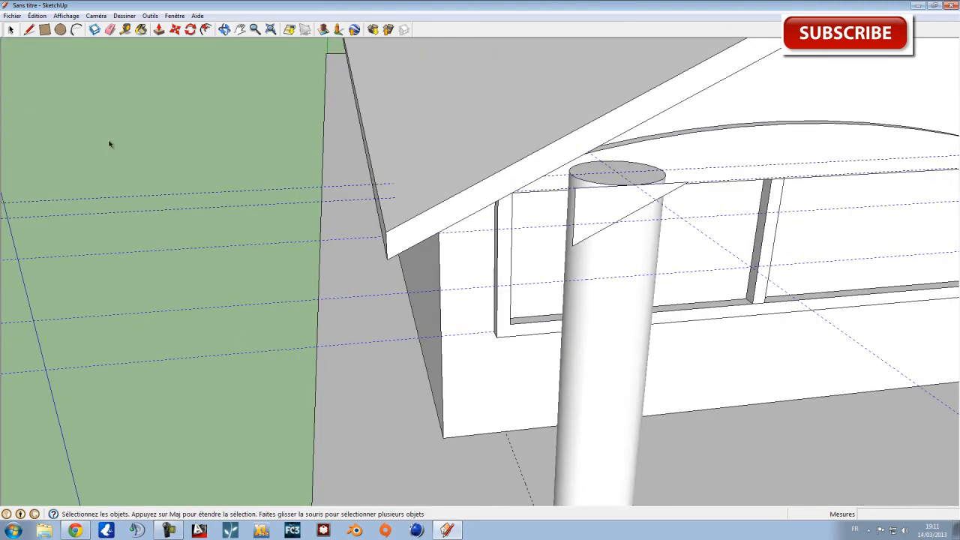
key(Delete)
scroll(240, 174, down, 3)
middle_drag(510, 215, 389, 213)
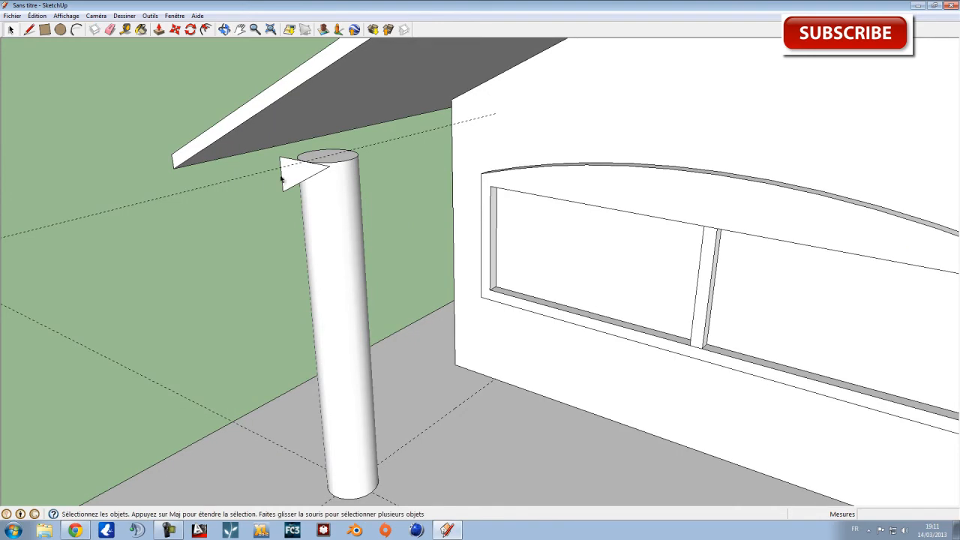
key(Delete)
Step: Try to extrude the triangle into the column's top with Push/Pull
middle_drag(258, 206, 398, 244)
scroll(314, 194, up, 3)
shift+middle_drag(306, 217, 346, 189)
scroll(347, 189, up, 1)
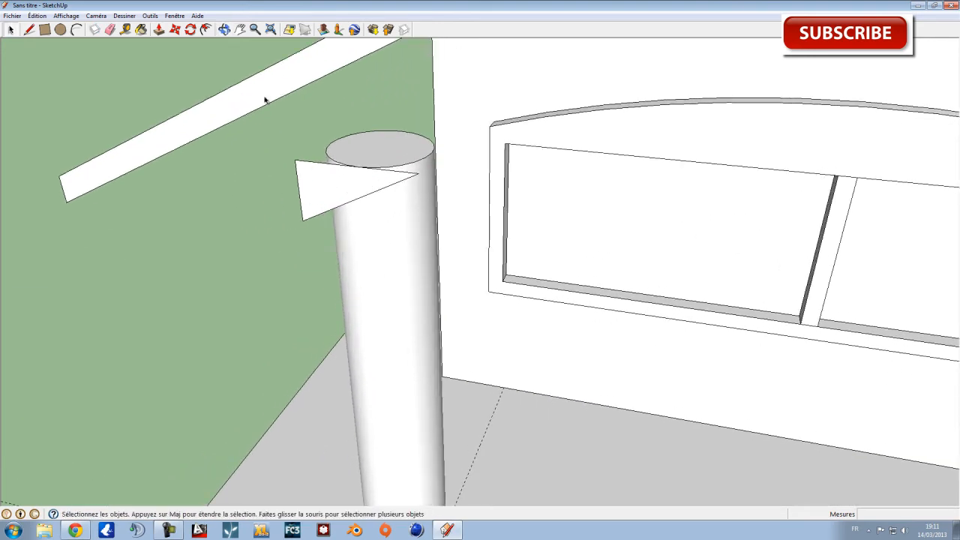
click(159, 30)
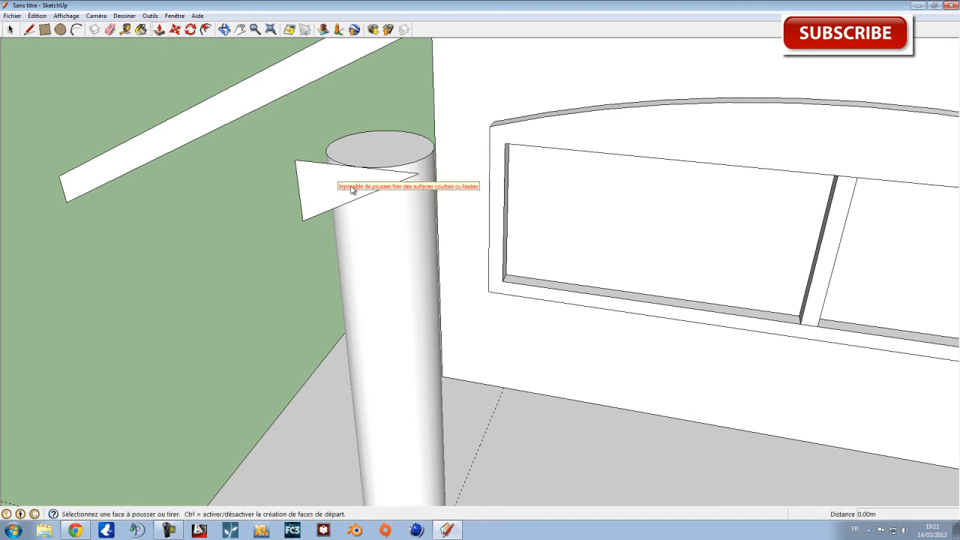
middle_drag(375, 195, 240, 240)
scroll(322, 147, up, 3)
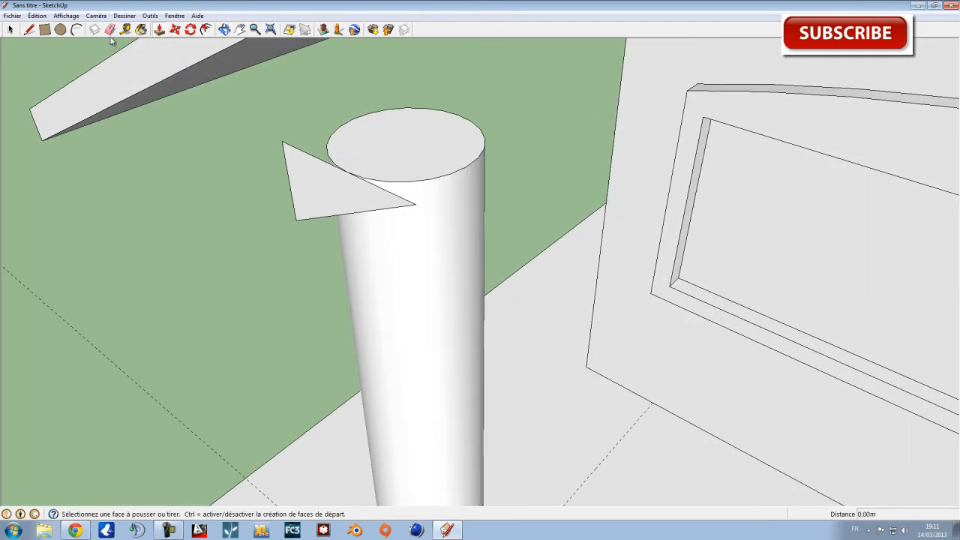
Step: Copy the triangle with its edges about 0.06 m outward, away from the house facade
click(10, 29)
drag(262, 125, 422, 242)
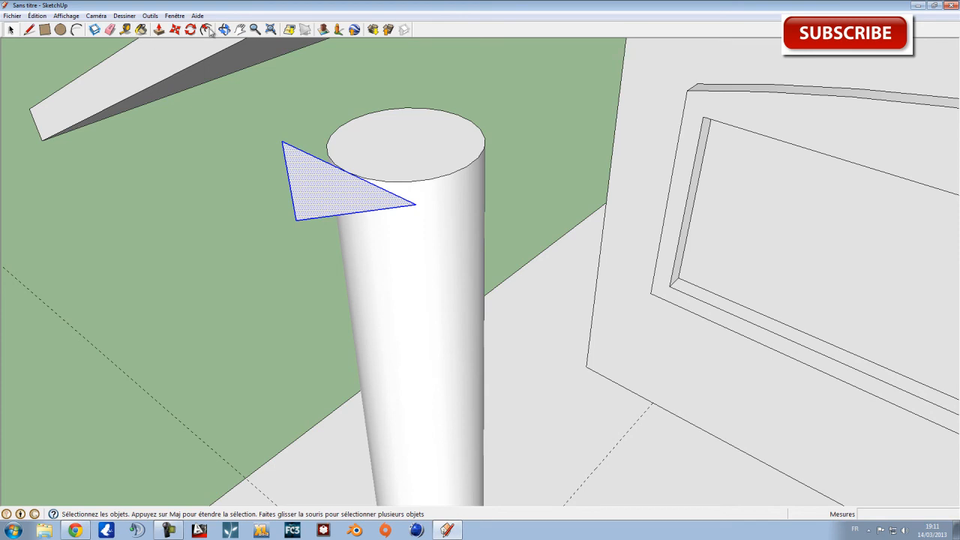
click(177, 31)
mouse_move(255, 204)
mouse_down()
mouse_move(229, 226)
mouse_move(251, 217)
mouse_up()
key(Escape)
middle_drag(365, 162, 357, 310)
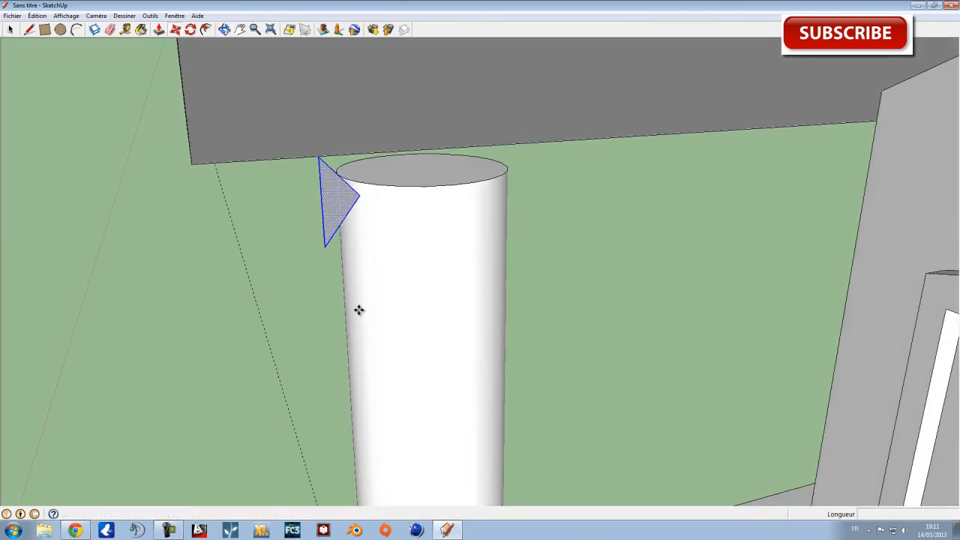
click(333, 198)
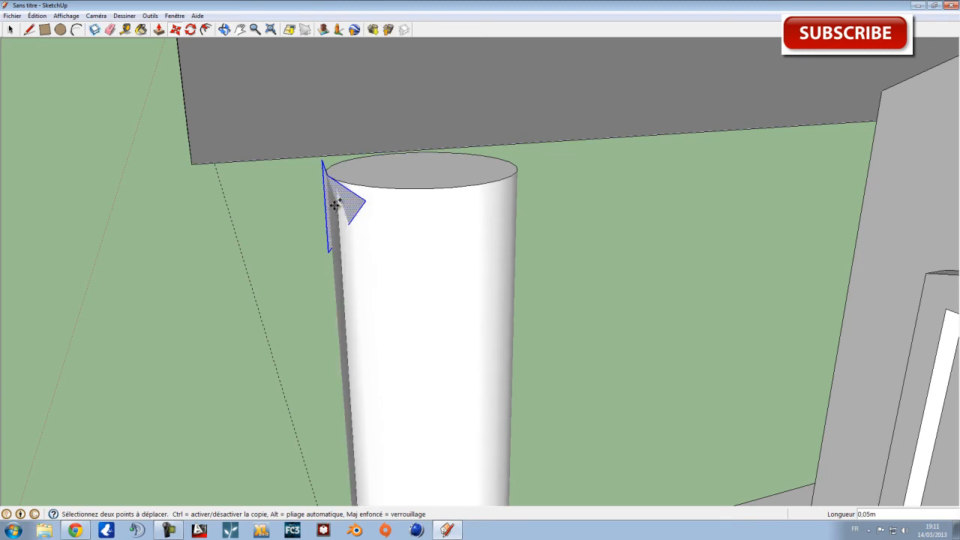
key(ctrl)
click(311, 207)
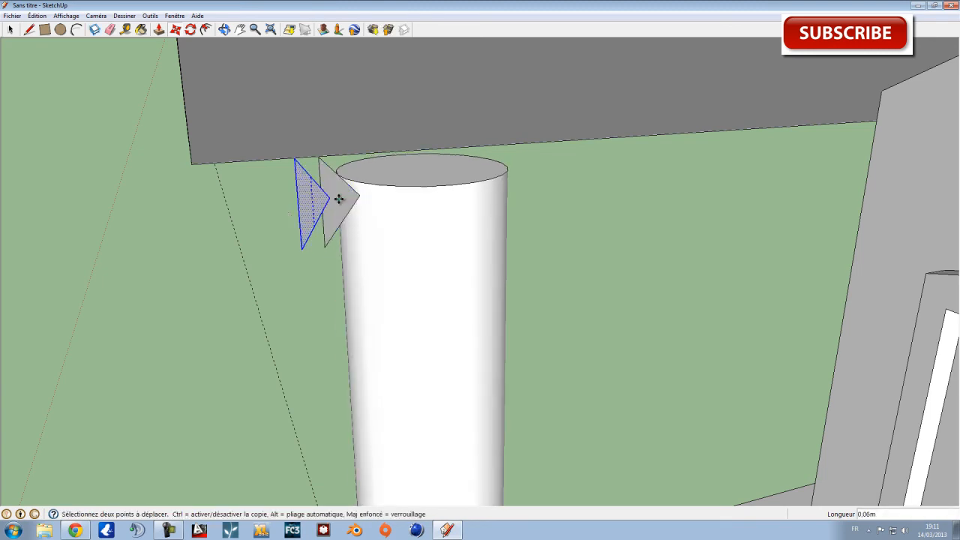
Step: Delete the original triangle's face and edges at the column, keeping only the outward copy
middle_drag(334, 189, 362, 232)
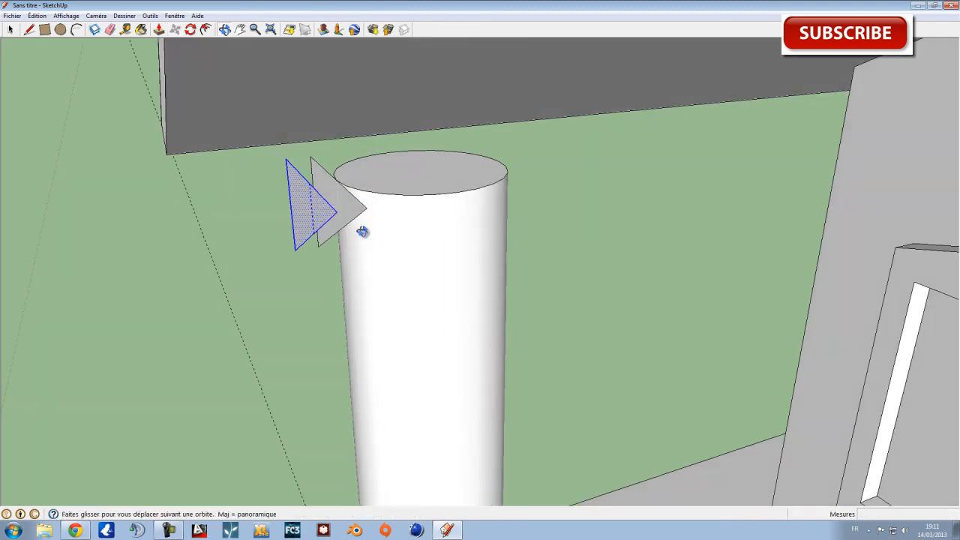
click(325, 179)
key(Escape)
key(space)
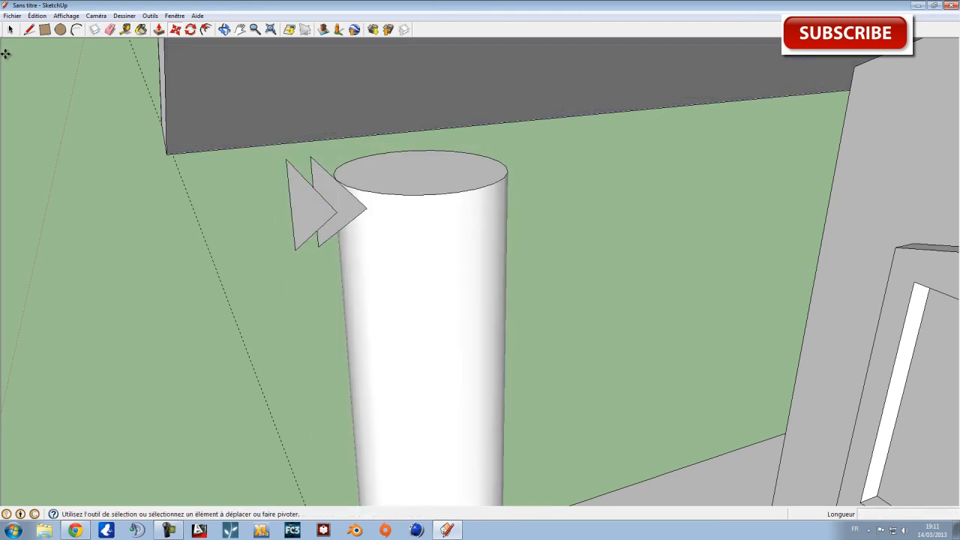
click(321, 173)
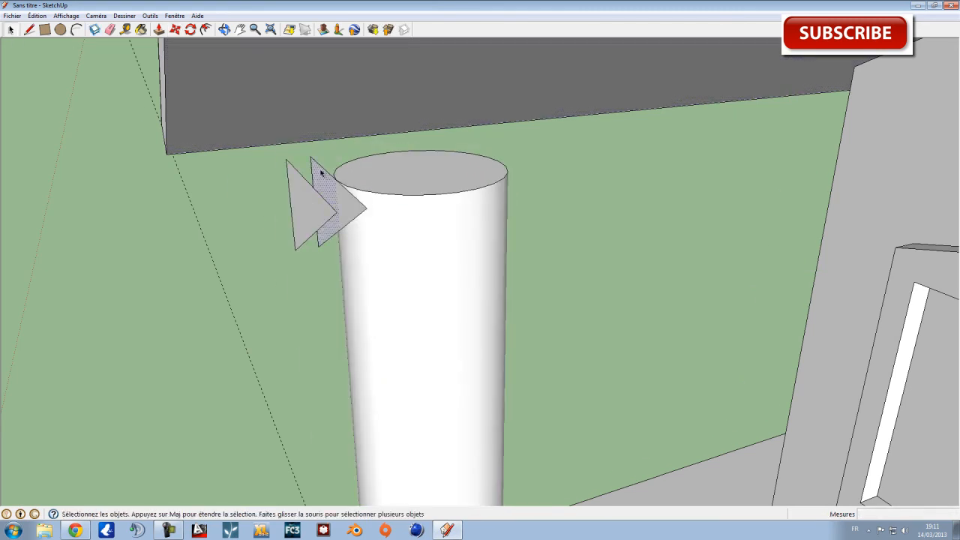
click(351, 203)
key(Delete)
click(323, 168)
key(Delete)
click(324, 241)
key(Delete)
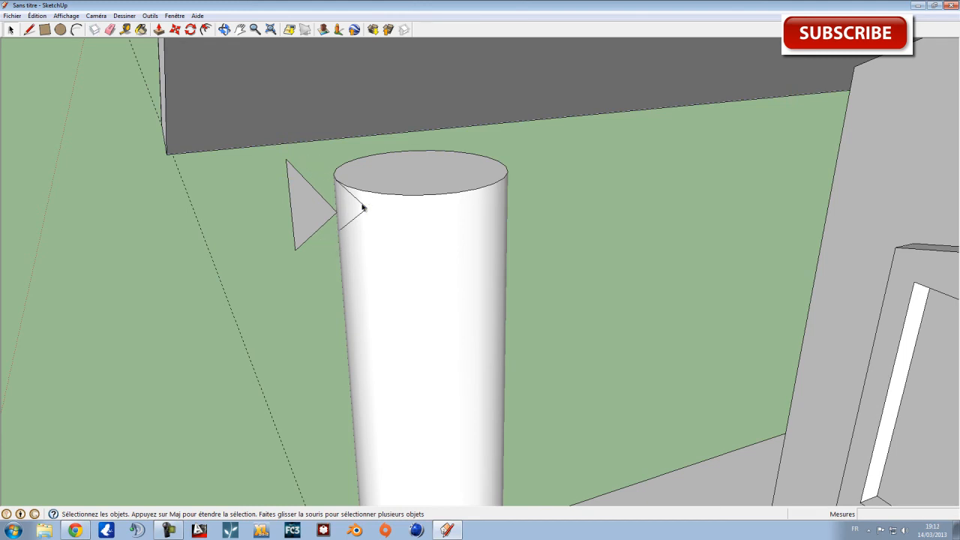
Step: Try to extrude the copied triangle through the column's top with Push/Pull
middle_drag(358, 216, 140, 72)
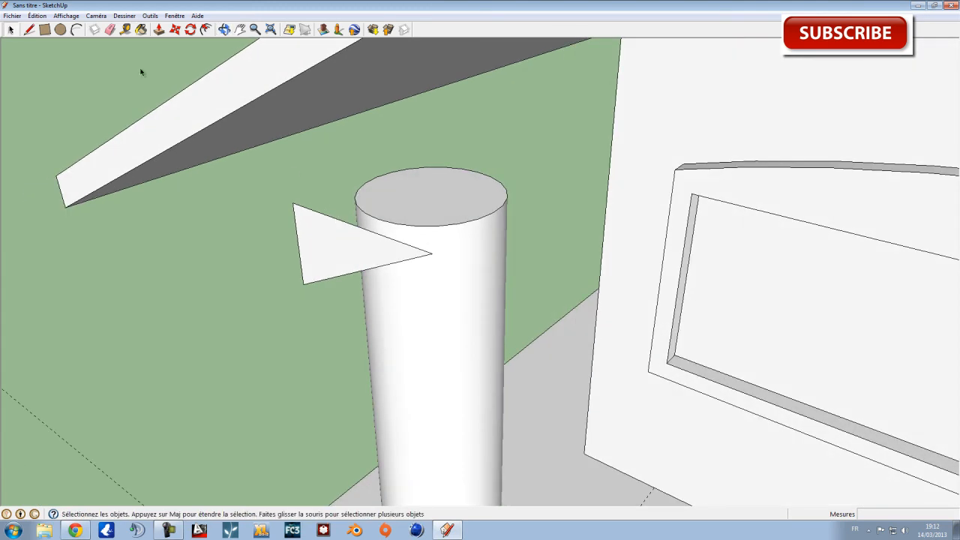
click(159, 30)
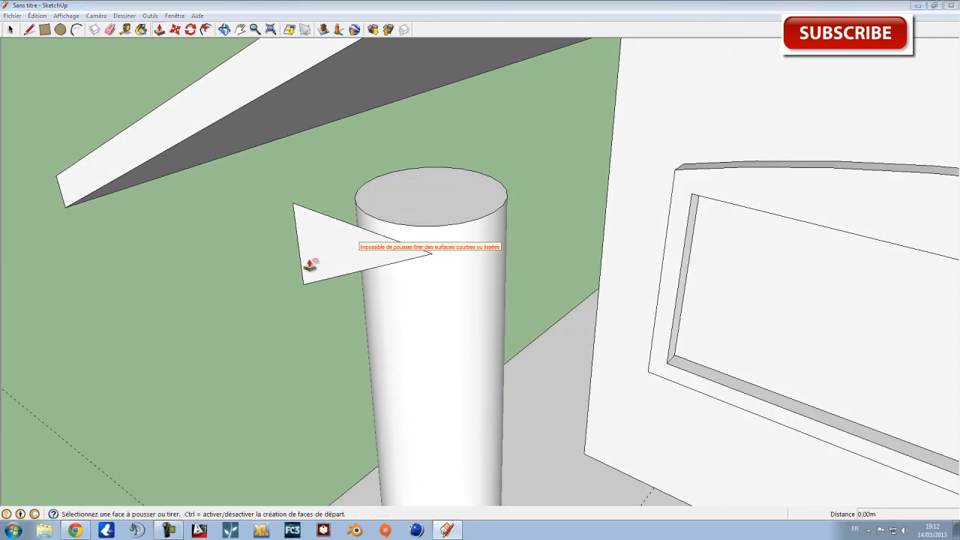
middle_drag(310, 203, 242, 223)
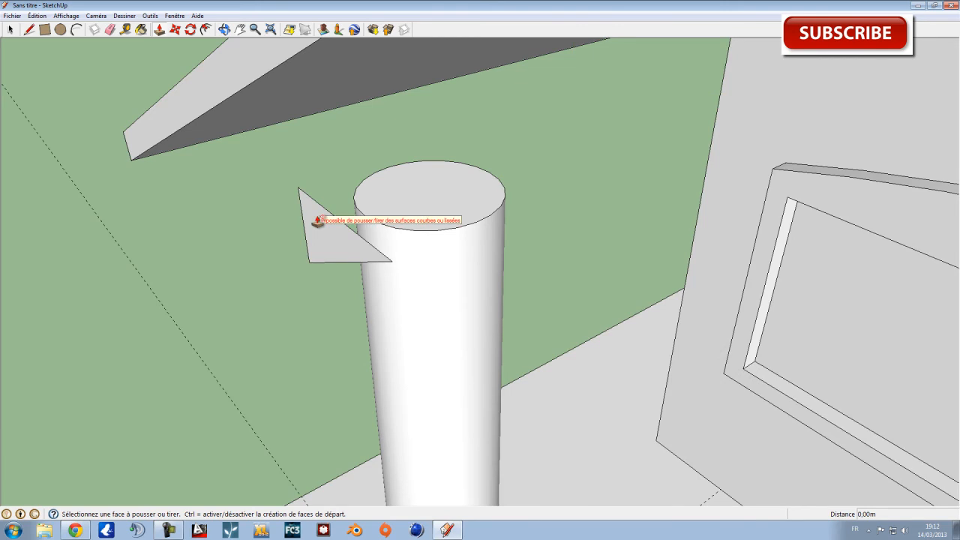
click(12, 30)
drag(275, 168, 401, 277)
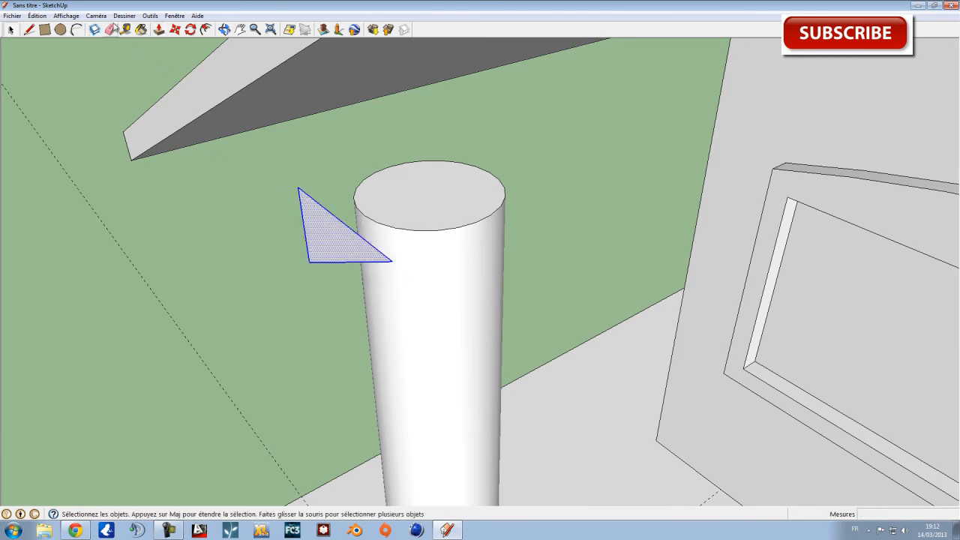
click(159, 30)
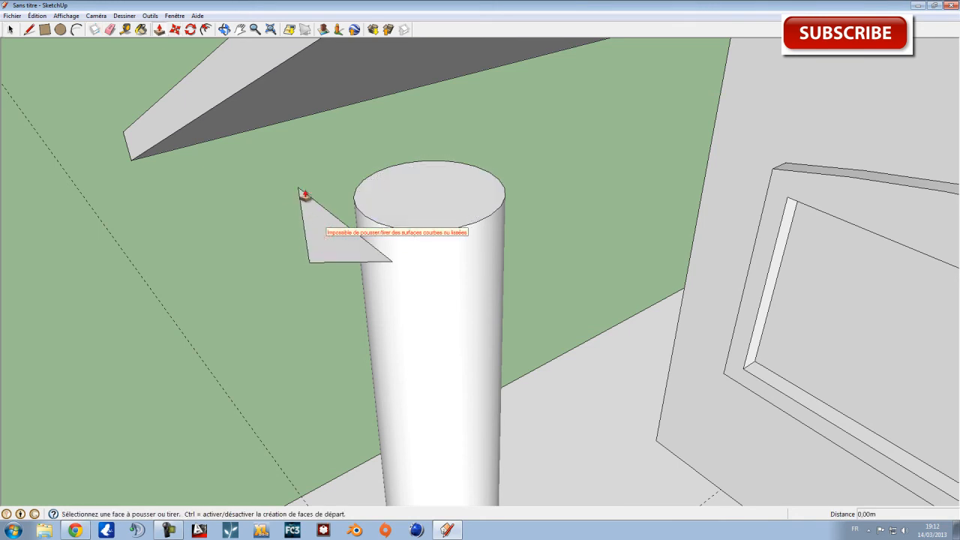
Step: Delete the remaining triangle beside the column's top
click(11, 29)
drag(257, 170, 408, 281)
key(Delete)
Step: Delete the column's cylindrical side along with its top and base circles
middle_drag(413, 243, 634, 239)
scroll(739, 298, down, 5)
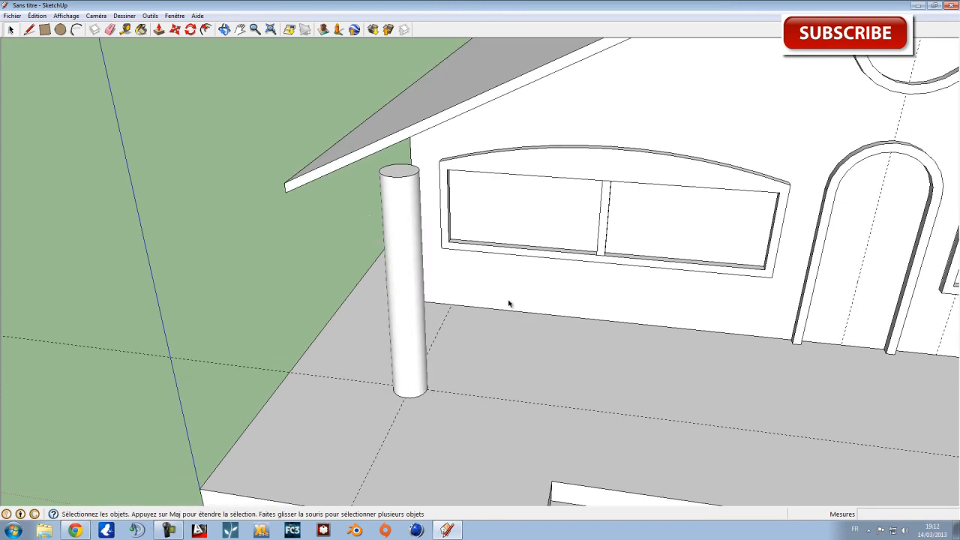
click(401, 242)
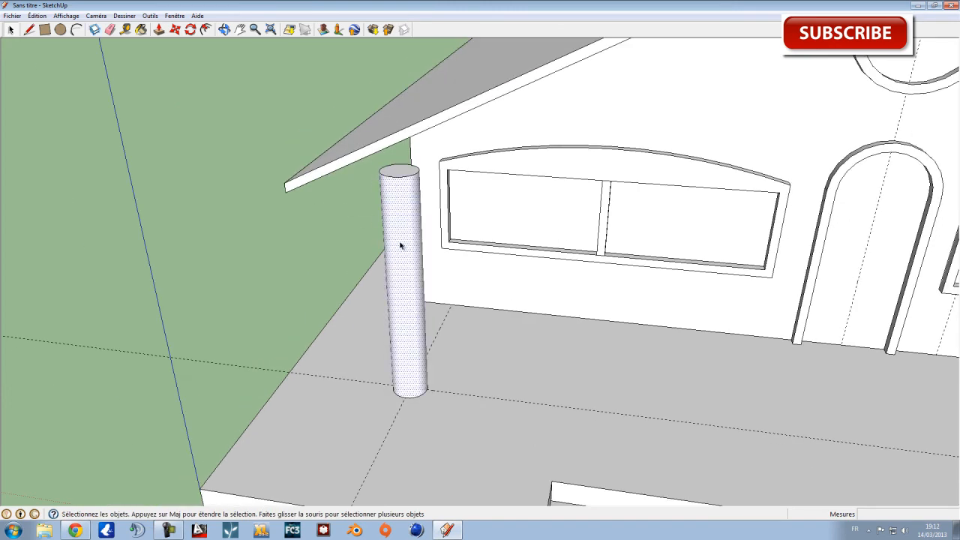
key(Delete)
middle_drag(401, 245, 443, 305)
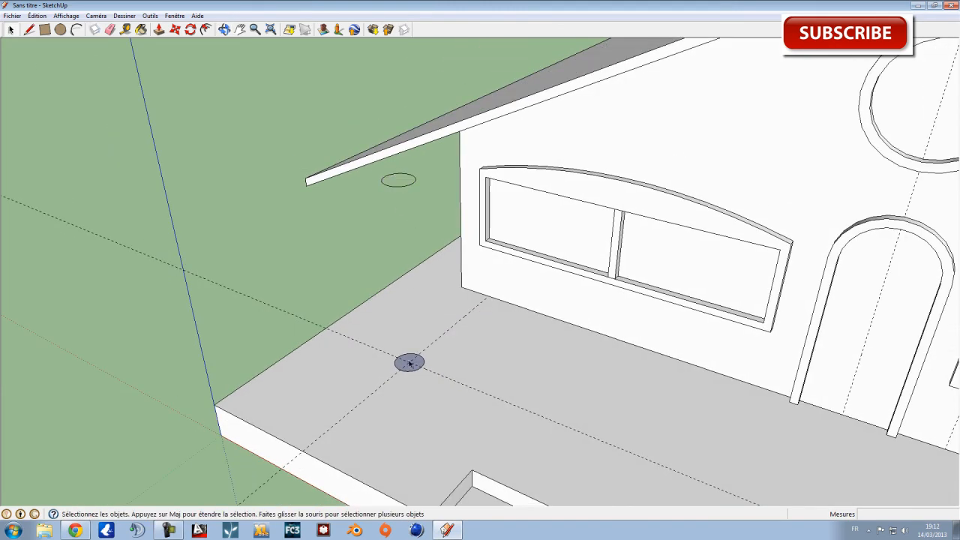
key(Delete)
key(Delete)
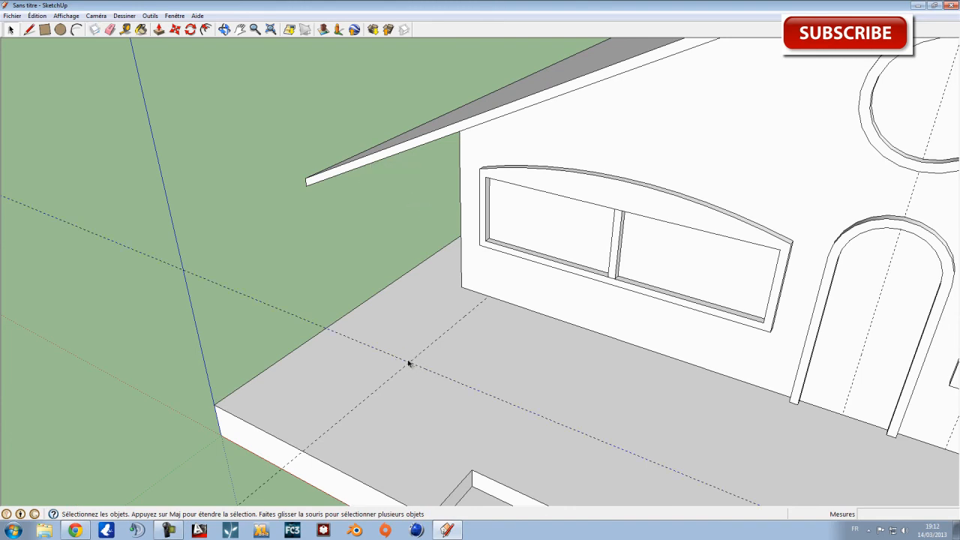
Step: Draw a circle with a 10 cm radius on the terrace, centred on the guide intersection near the house corner
click(60, 29)
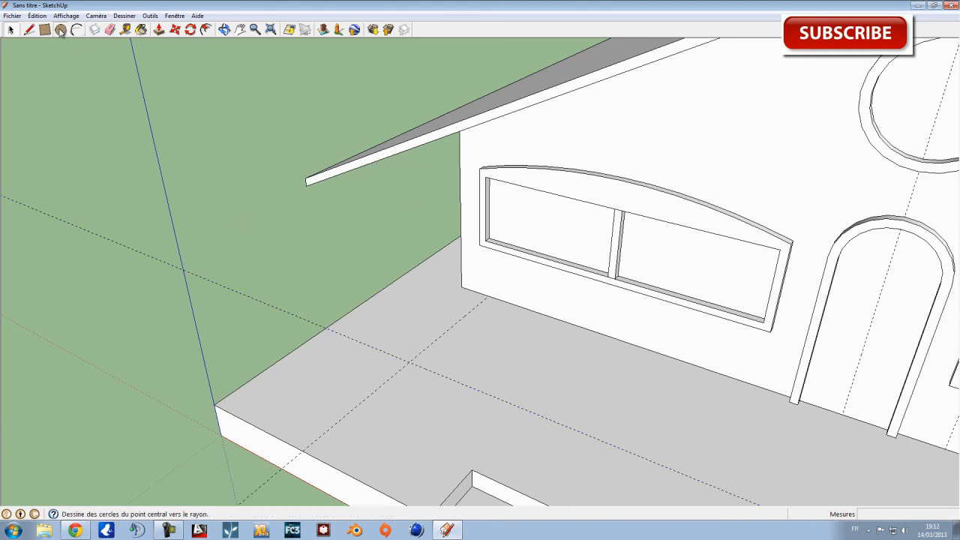
click(408, 361)
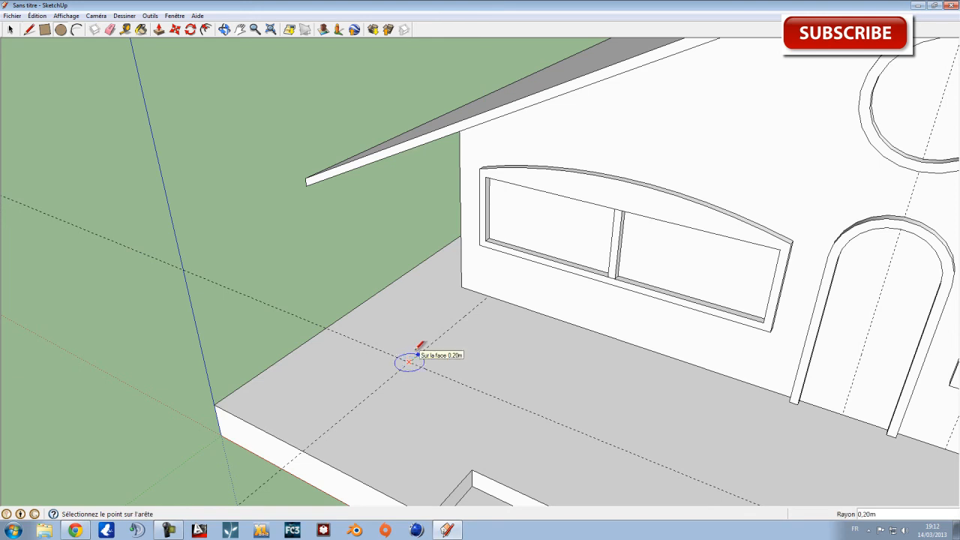
text(10cm)
key(Return)
click(10, 29)
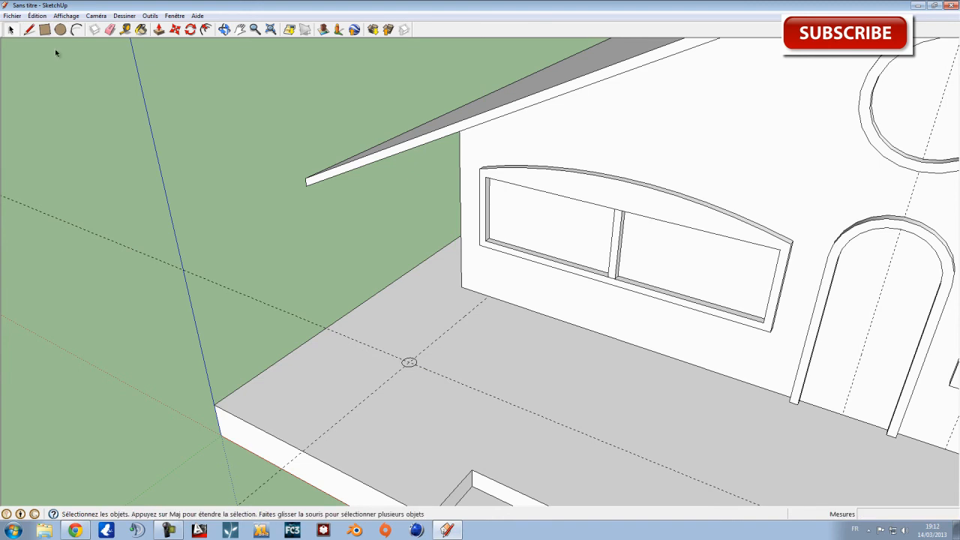
Step: Extrude the circle upward 3.00 m into a column beneath the sloping roof overhang
click(159, 29)
scroll(409, 362, up, 3)
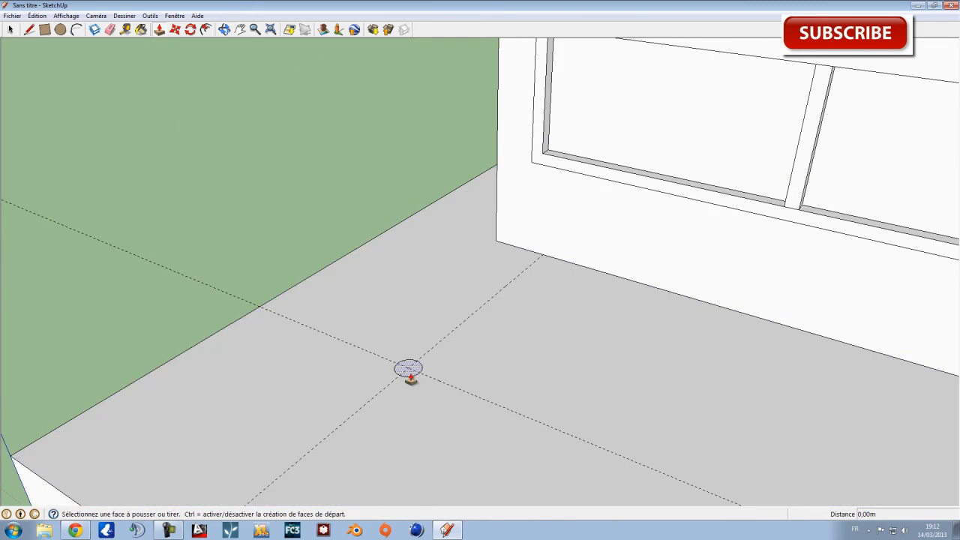
click(408, 364)
scroll(408, 353, down, 3)
scroll(395, 99, up, 2)
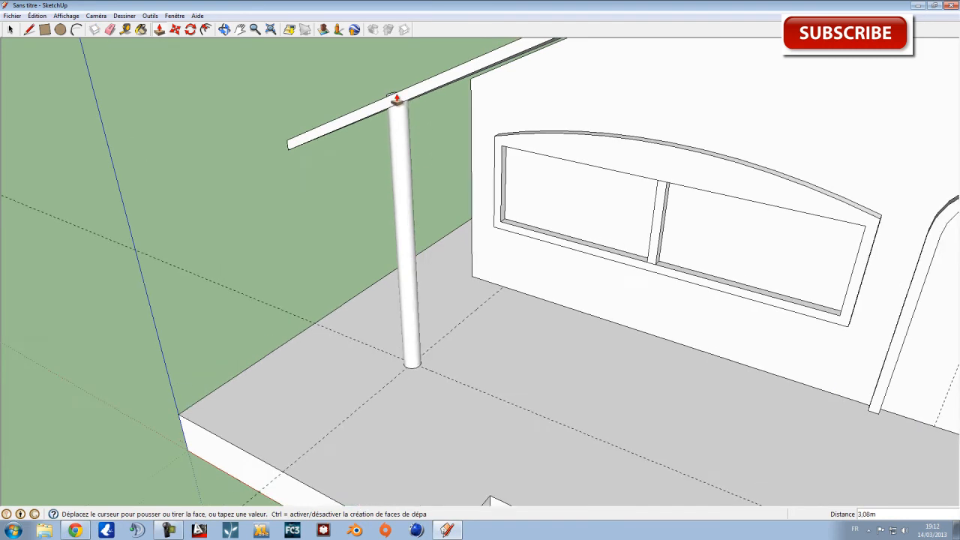
scroll(400, 111, up, 2)
scroll(401, 113, up, 3)
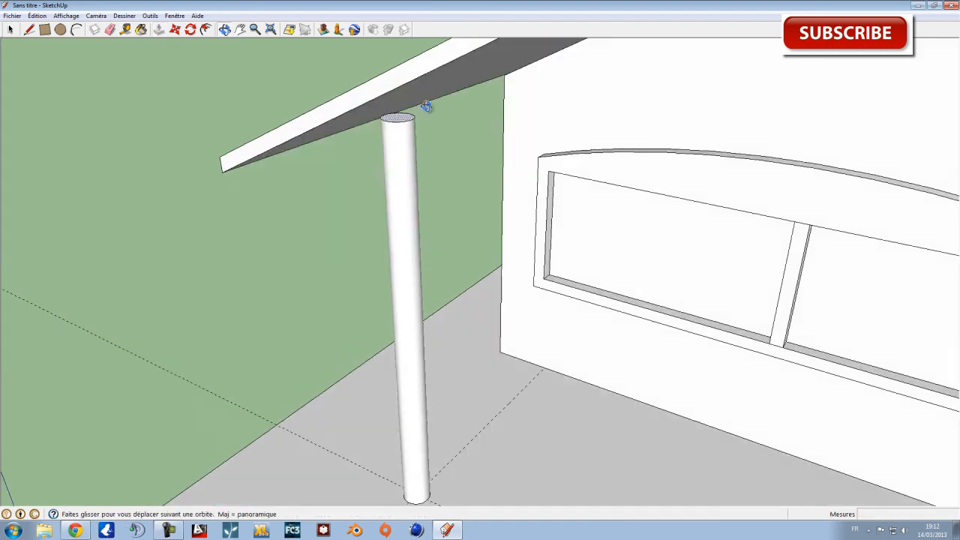
middle_drag(449, 85, 814, 229)
scroll(407, 93, up, 2)
scroll(485, 169, down, 3)
scroll(570, 173, down, 4)
scroll(489, 200, down, 4)
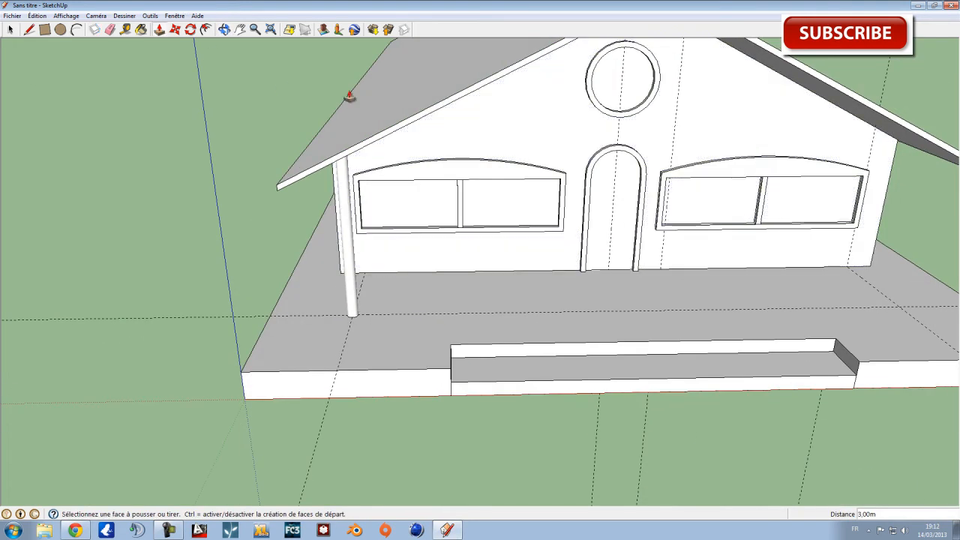
Step: Set the face style to X-ray to see through the column down to its base
click(173, 30)
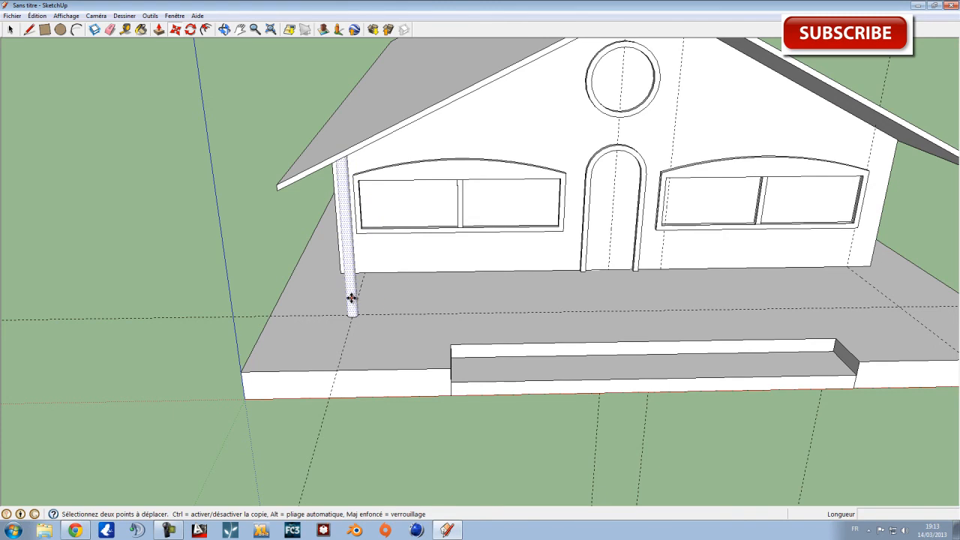
scroll(351, 314, up, 4)
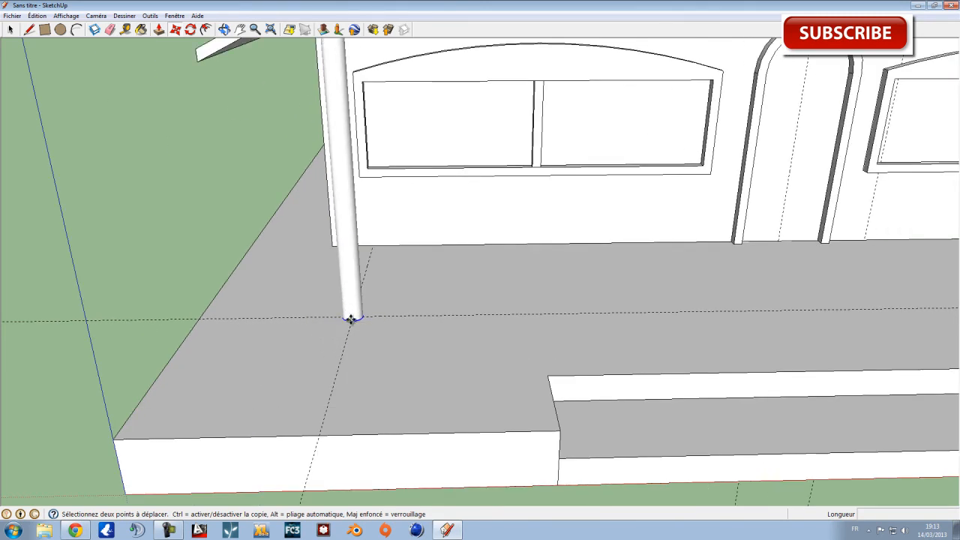
scroll(351, 318, up, 3)
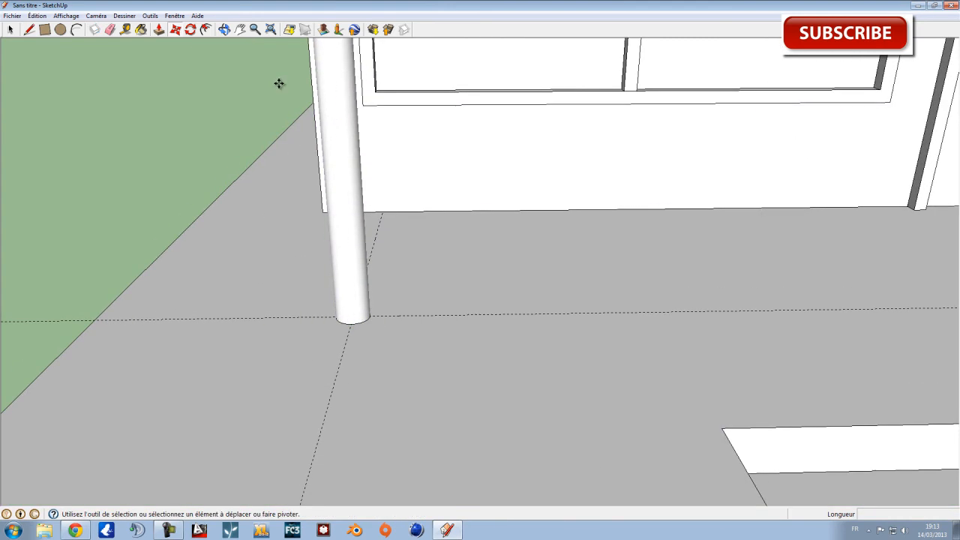
click(96, 17)
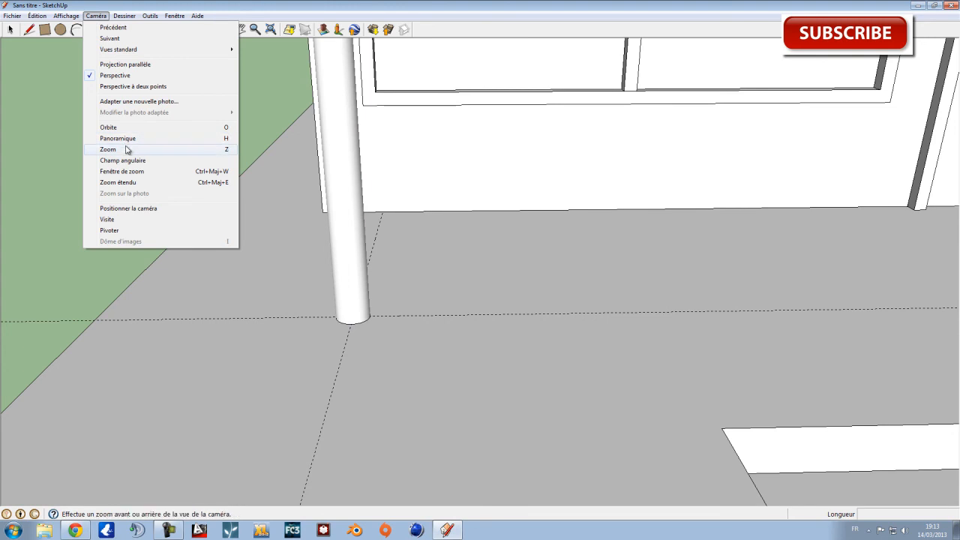
mouse_move(67, 16)
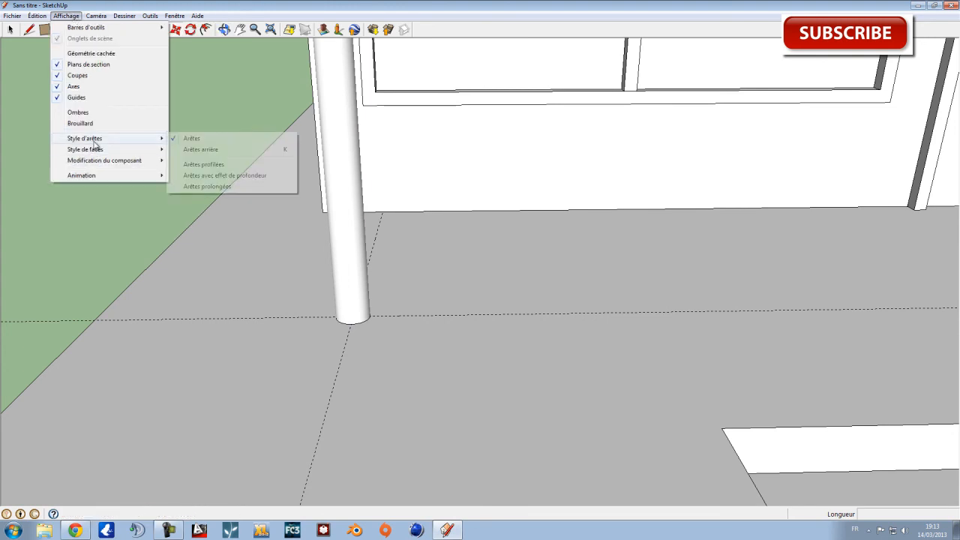
mouse_move(118, 152)
click(199, 150)
key(m)
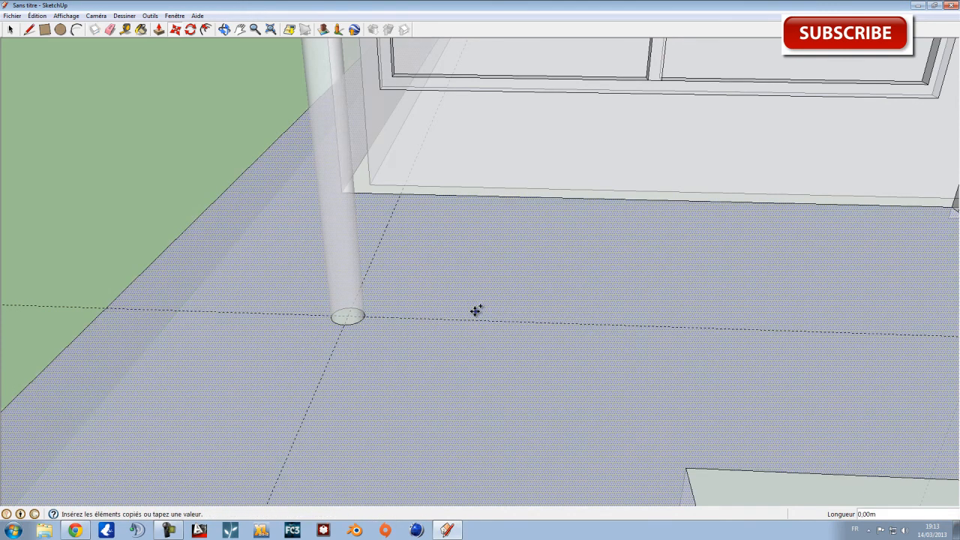
click(349, 293)
key(Escape)
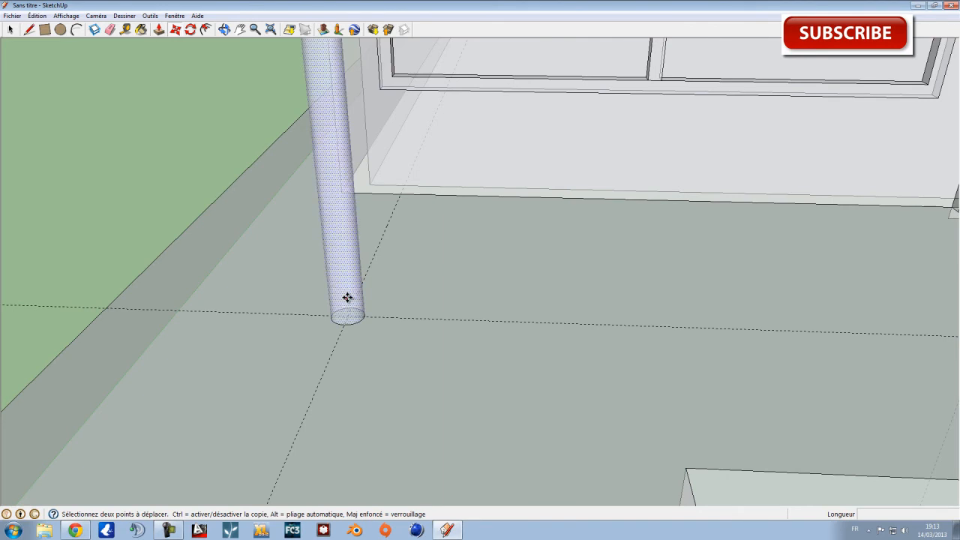
Step: Select the column's cylindrical face and start the Move tool at the centre of its base
click(11, 30)
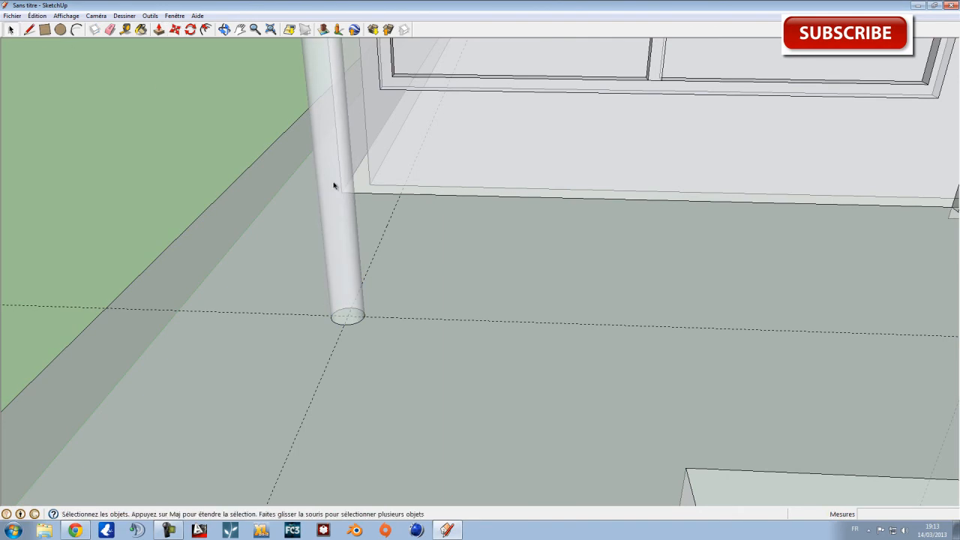
click(326, 178)
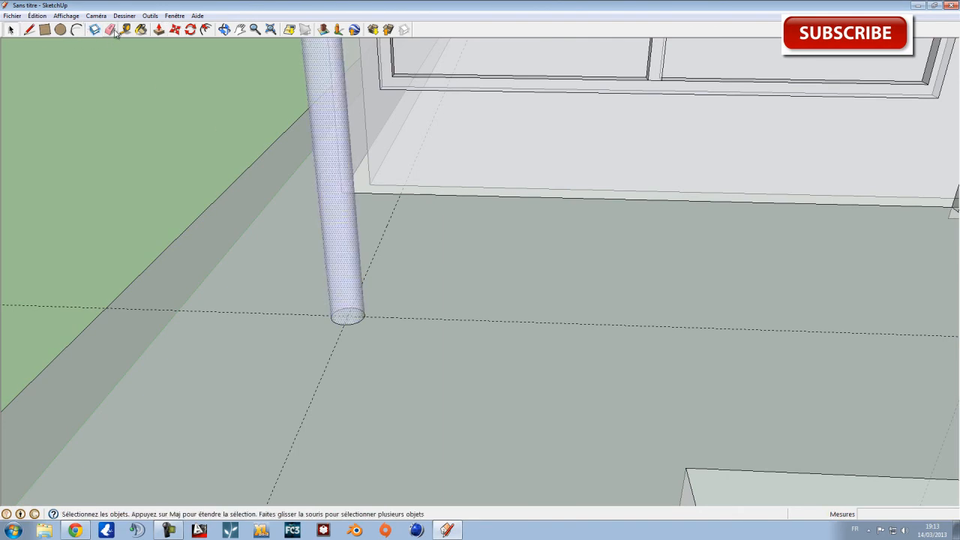
click(175, 30)
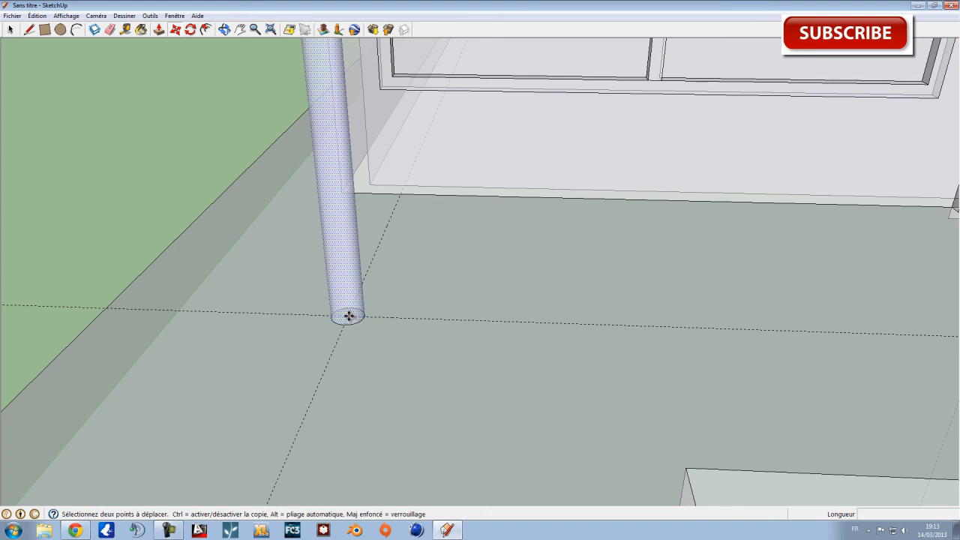